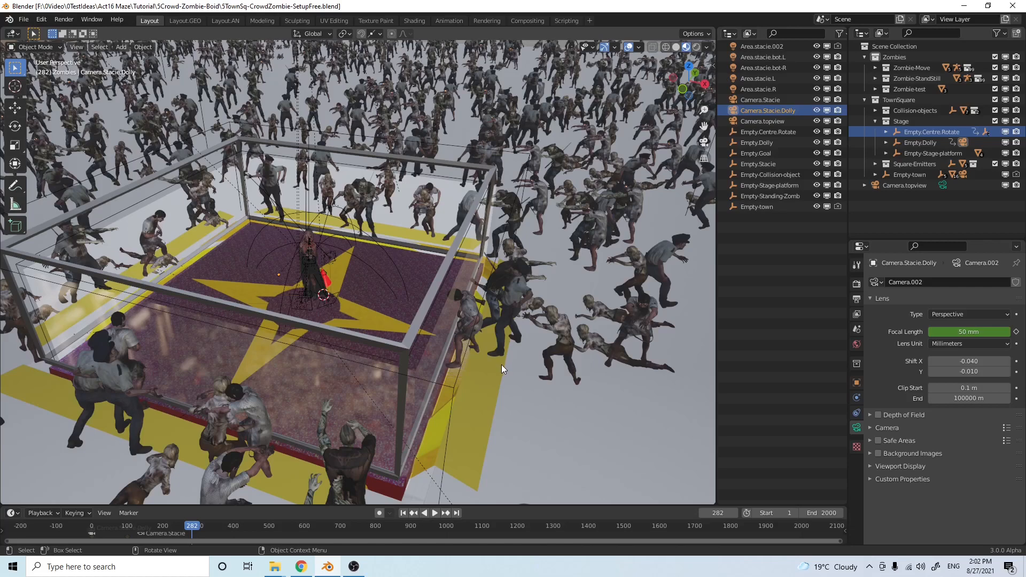
Play the crowd animation briefly, stop it, and view the zombies around the stage
middle_click_drag(502, 391, 490, 376)
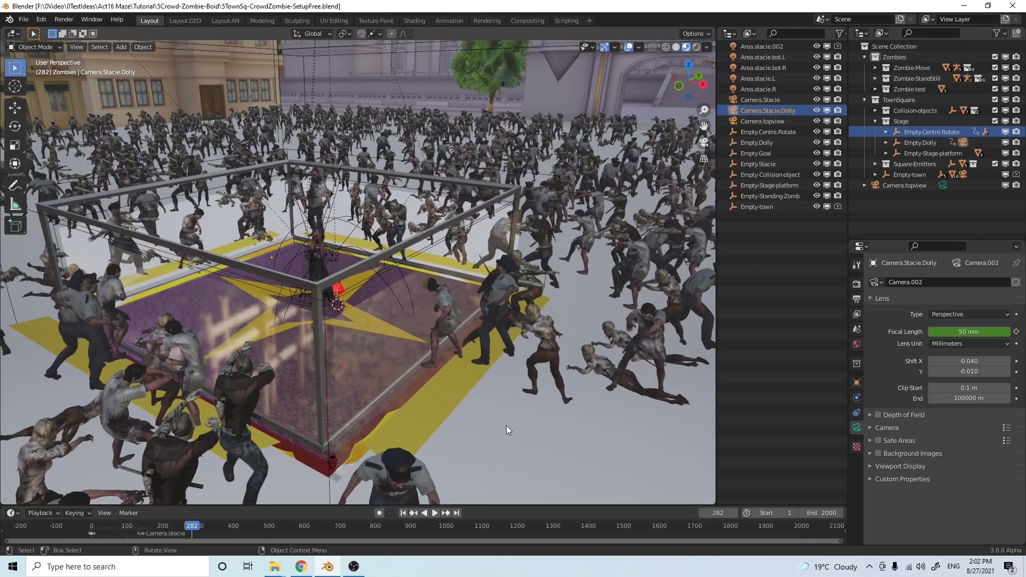
left_click(435, 512)
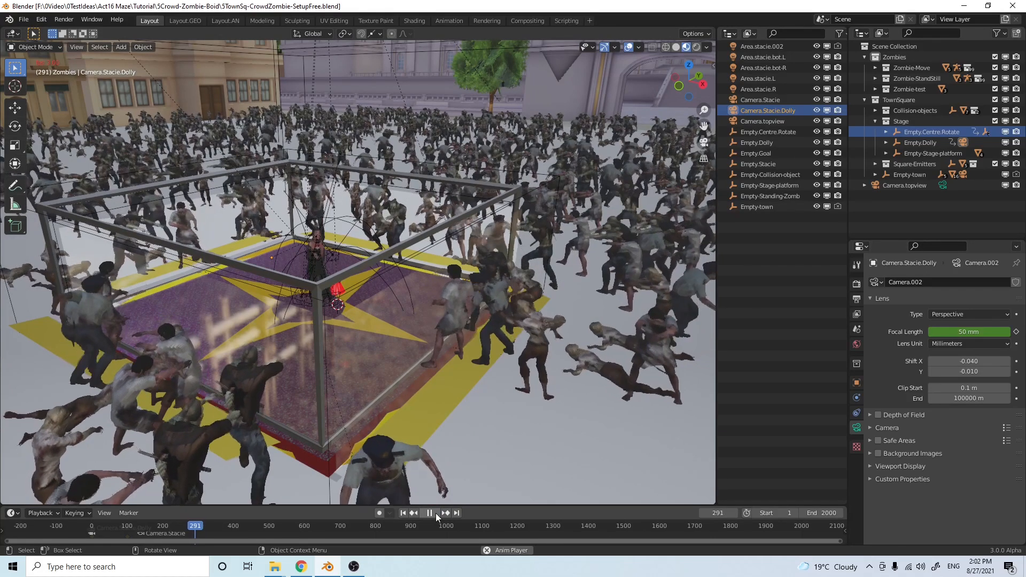
left_click(429, 513)
middle_click_drag(451, 402, 464, 395)
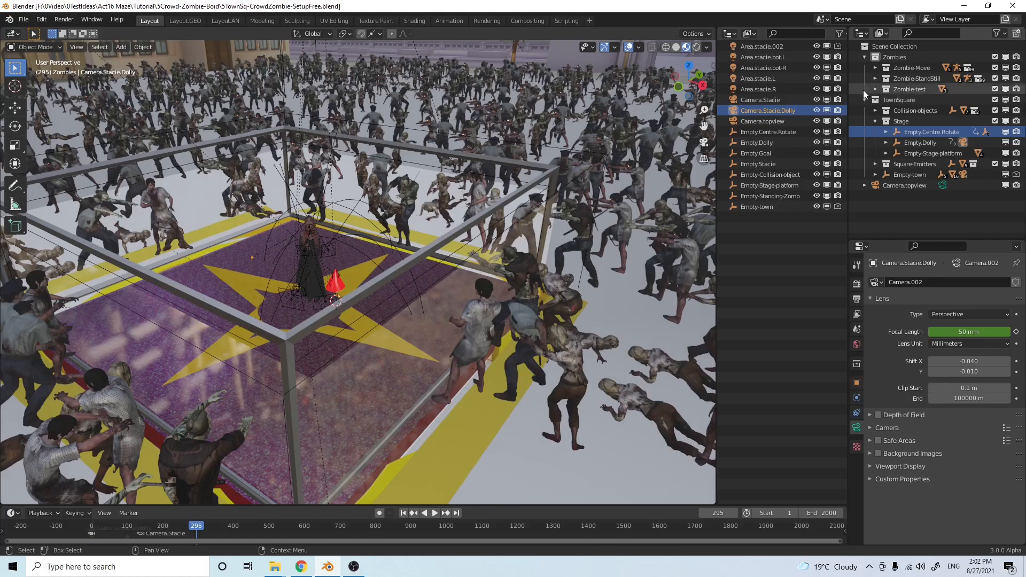
Collapse the Zombies collection and expand Collision-objects inside the TownSquare collection
left_click(864, 57)
left_click(878, 70)
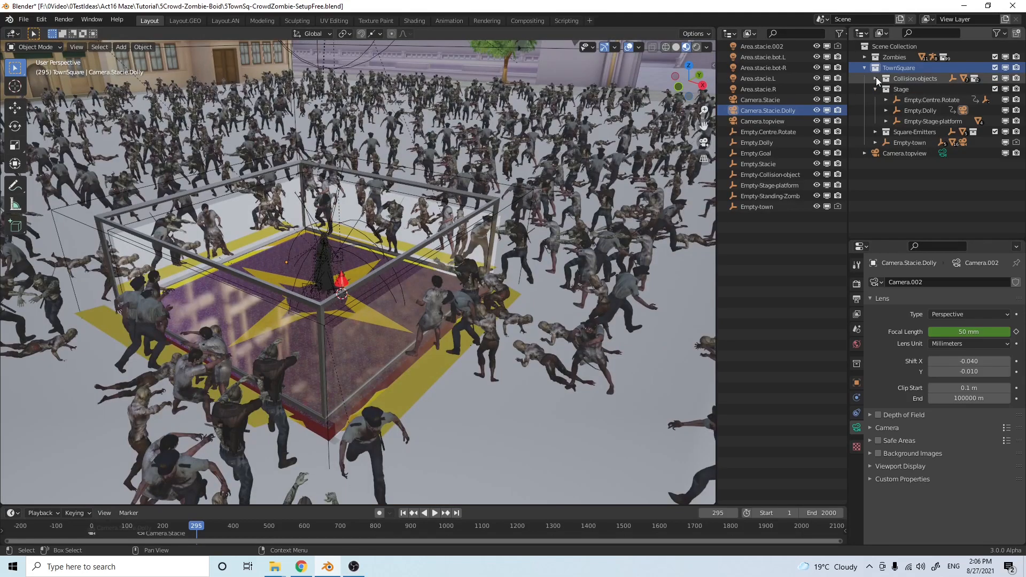
left_click(875, 78)
left_click(896, 80)
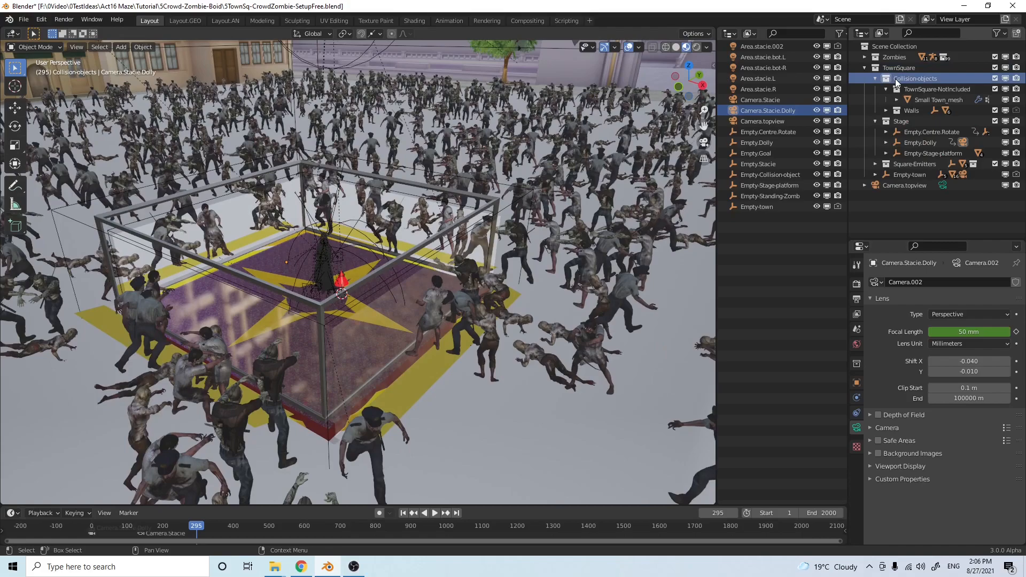
Select Small Town_mesh in TownSquare-NotIncluded and view the town buildings surrounding the crowd
middle_click_drag(526, 256, 542, 242)
scroll(540, 256, "down", 5)
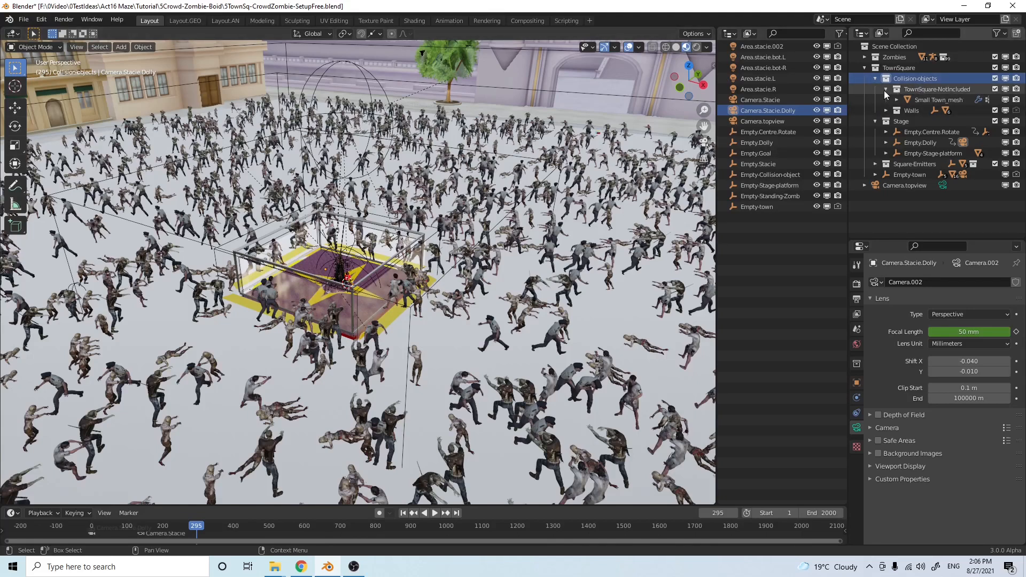
left_click(917, 101)
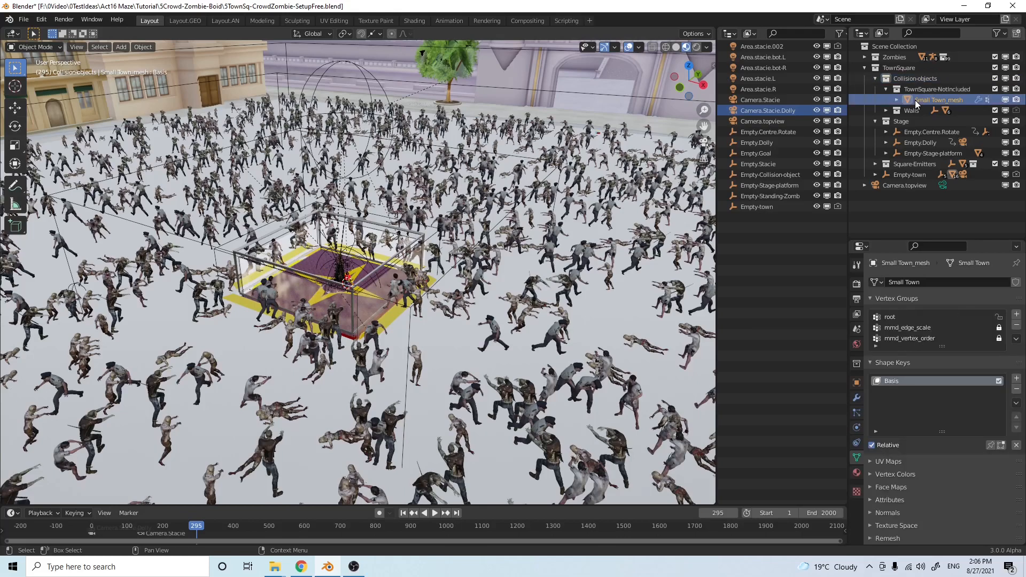
mouse_move(416, 154)
middle_mouse_down()
mouse_move(410, 162)
mouse_move(312, 156)
mouse_move(391, 170)
mouse_move(406, 154)
middle_mouse_up()
scroll(413, 159, "down", 4)
scroll(414, 159, "down", 3)
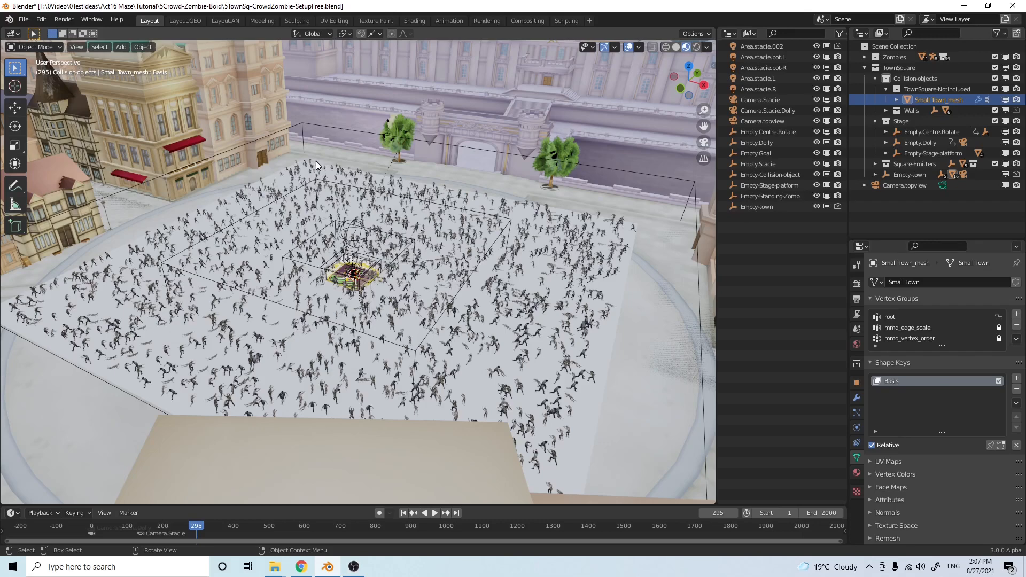
middle_click_drag(326, 153, 299, 172)
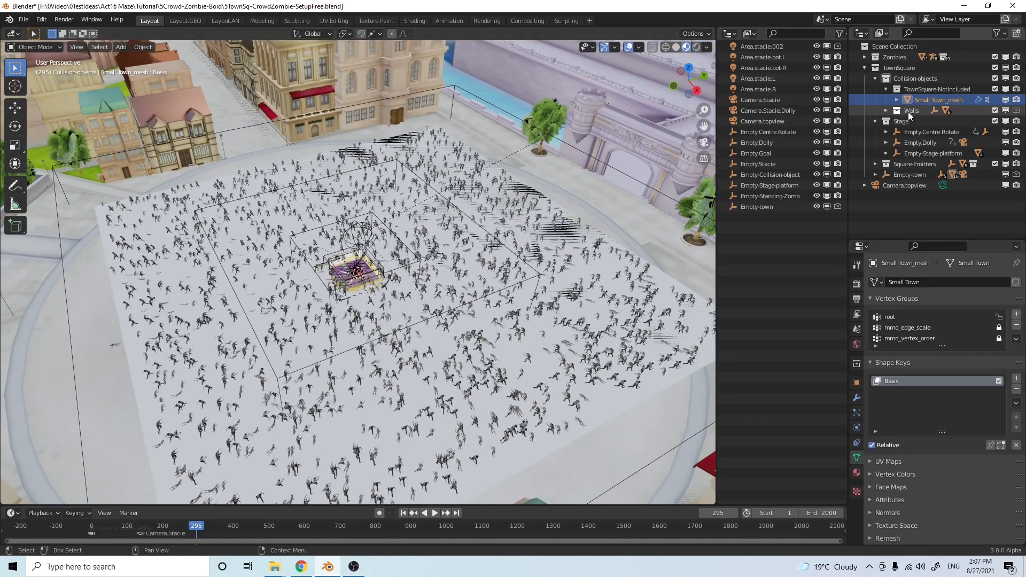
Collapse TownSquare-NotIncluded and expand Walls and Empty-Collision-objects to list the collision meshes
left_click(885, 88)
left_click(886, 89)
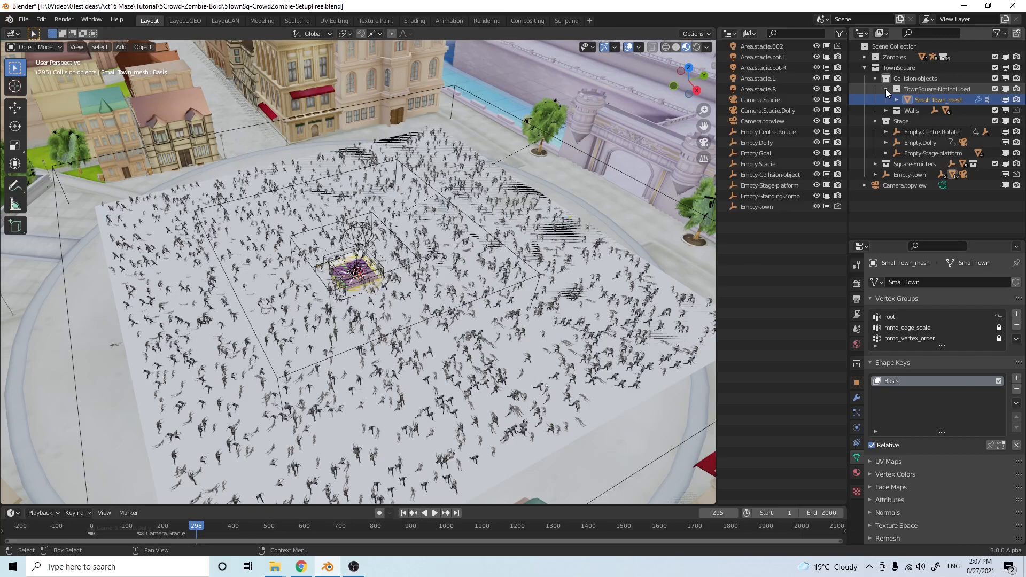
left_click(886, 89)
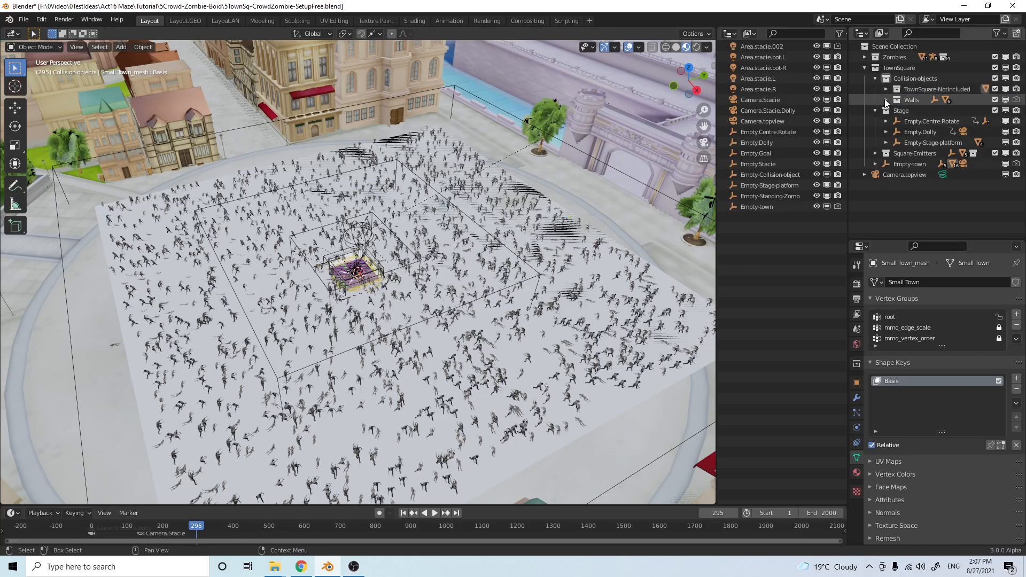
left_click(884, 100)
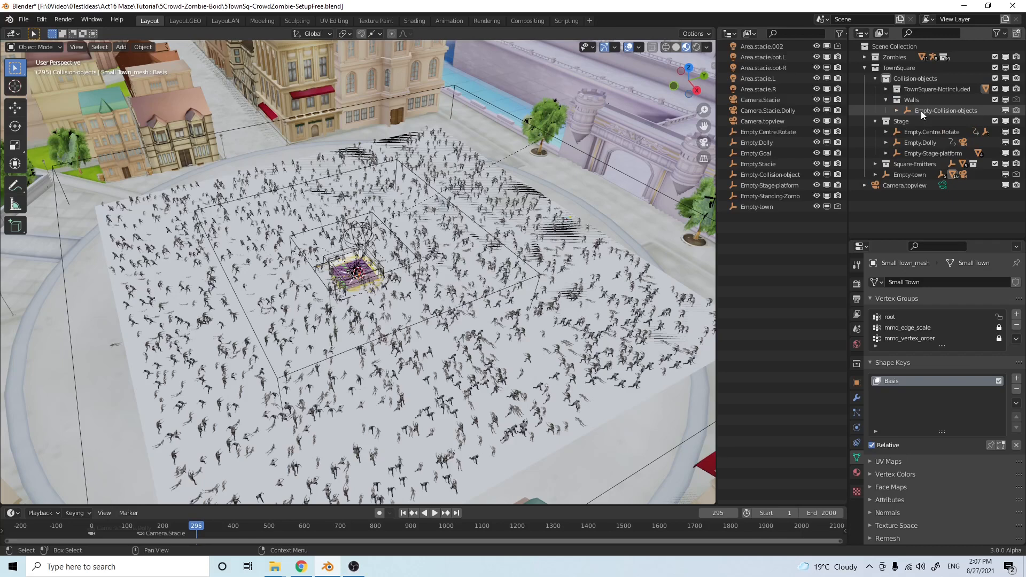
left_click(897, 110)
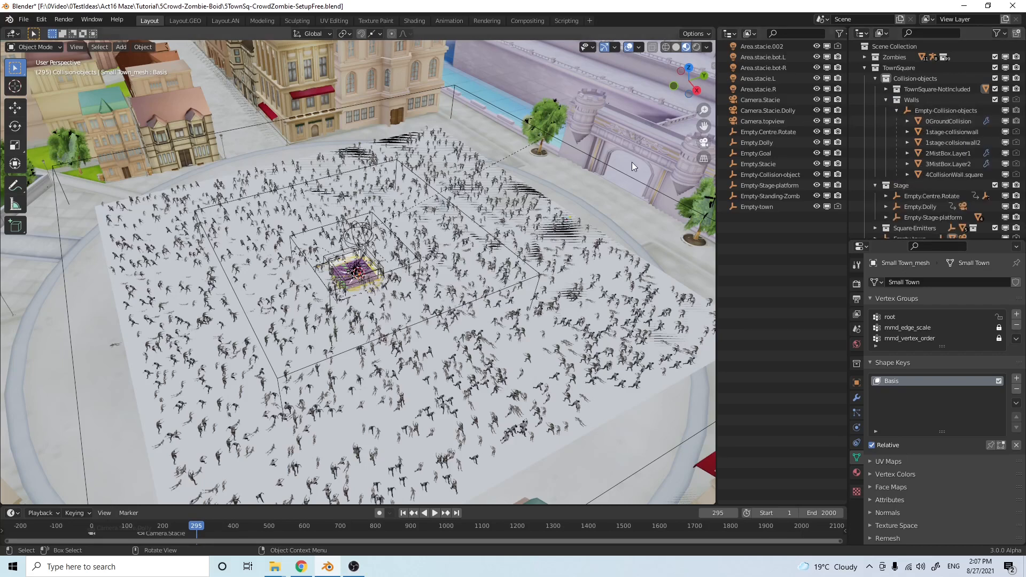
Examine the ground area under the crowd and the walled stage at its centre from several angles
middle_click_drag(525, 229, 567, 224)
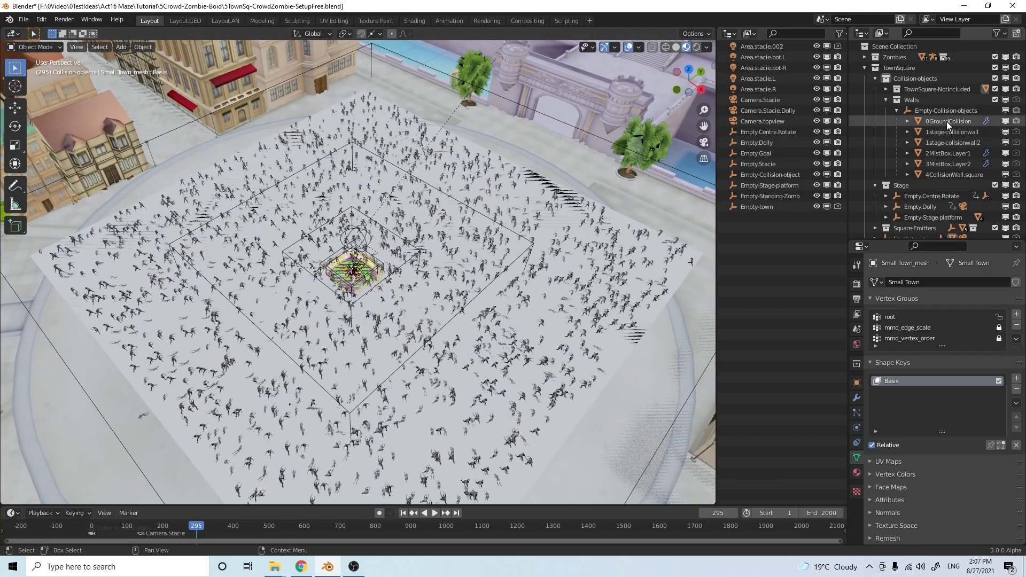
mouse_move(474, 267)
middle_mouse_down()
mouse_move(474, 280)
mouse_move(469, 267)
middle_mouse_up()
scroll(469, 267, "up", 1)
middle_click_drag(572, 284, 483, 342)
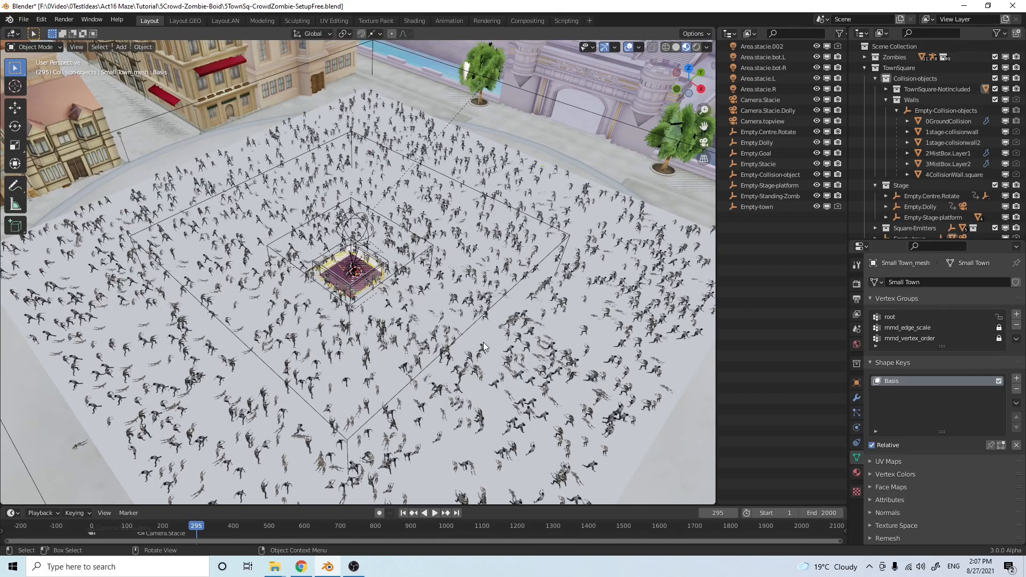
mouse_move(486, 272)
middle_mouse_down()
mouse_move(475, 310)
mouse_move(482, 272)
mouse_move(474, 281)
middle_mouse_up()
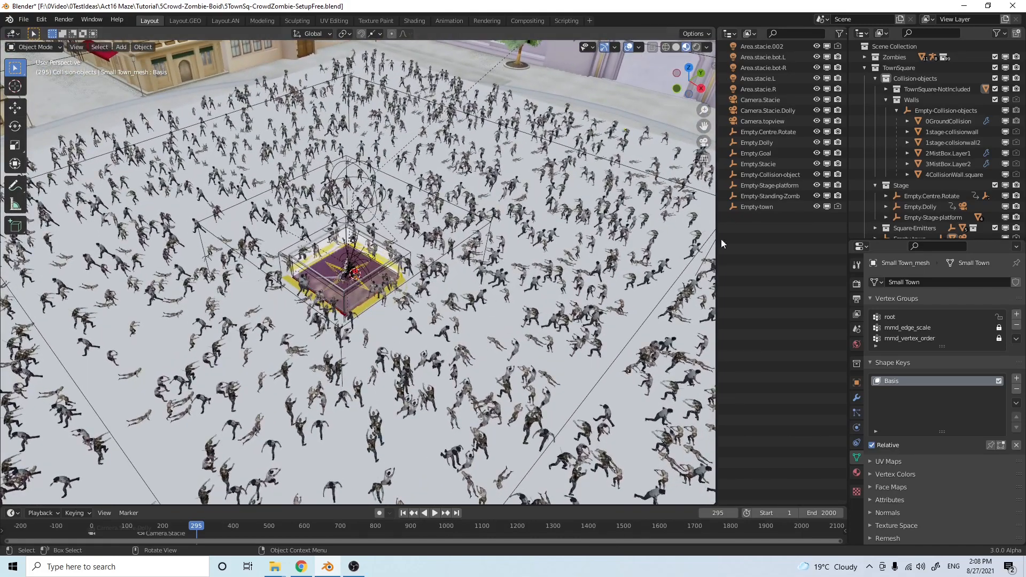
middle_click_drag(445, 270, 450, 277)
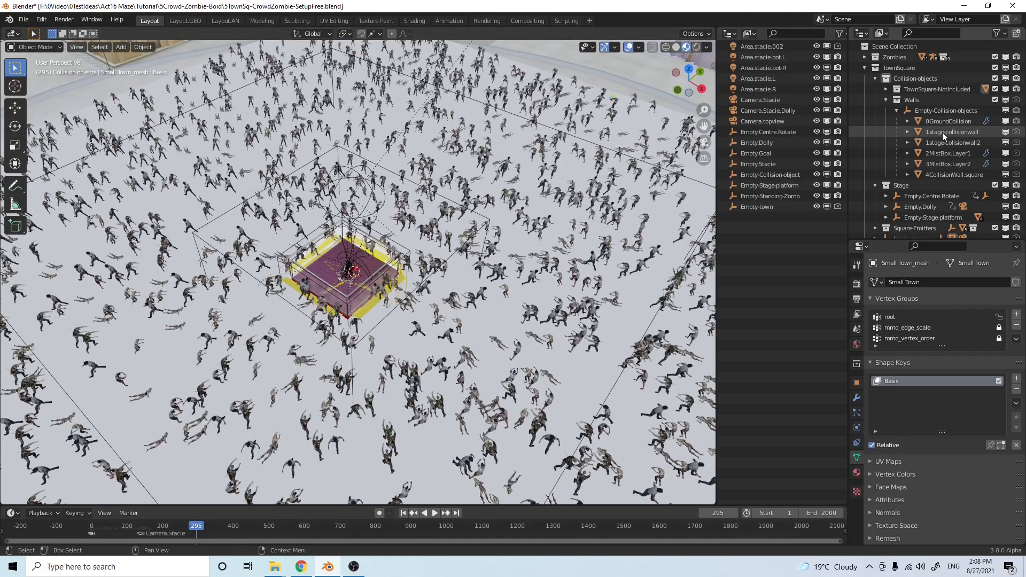
mouse_move(343, 298)
middle_mouse_down()
mouse_move(351, 304)
mouse_move(310, 277)
mouse_move(313, 255)
mouse_move(341, 279)
middle_mouse_up()
scroll(310, 283, "up", 4)
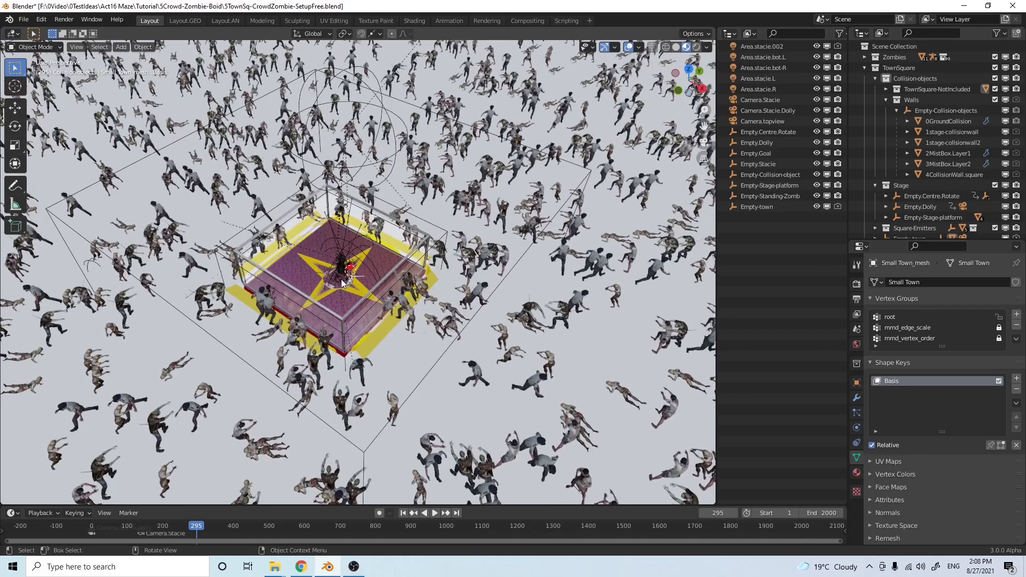
middle_click_drag(338, 325, 376, 305)
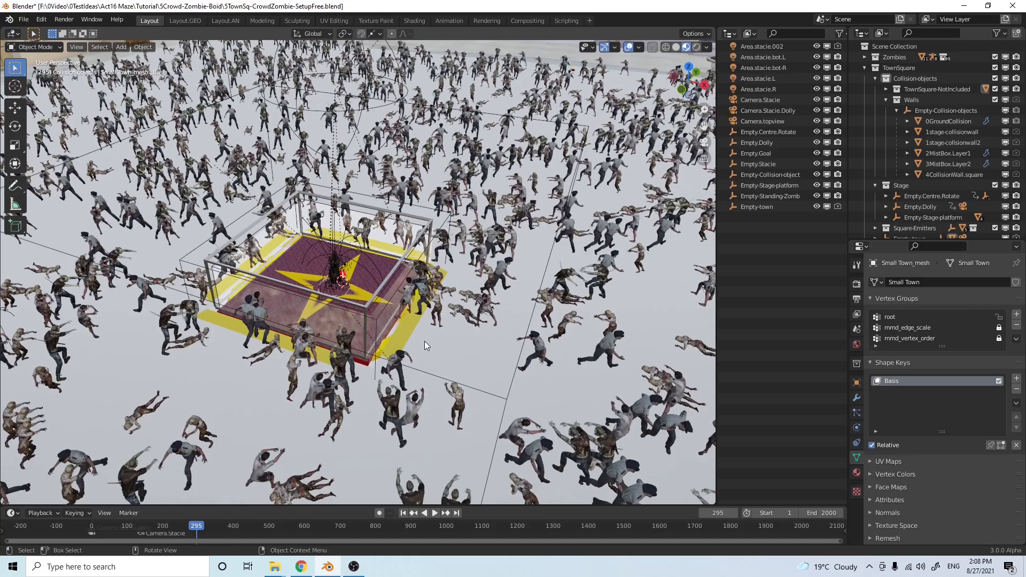
middle_click_drag(376, 287, 365, 321)
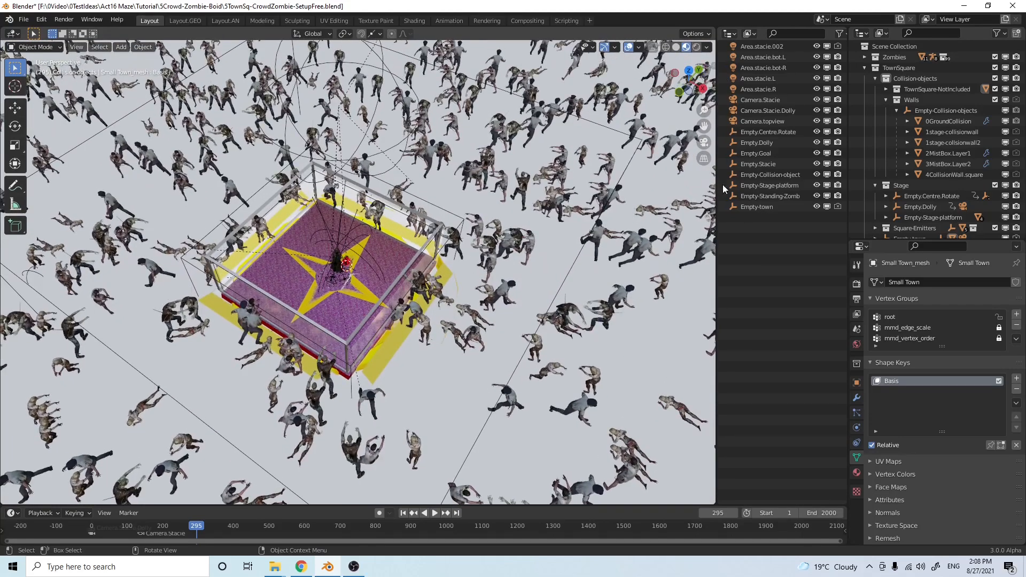
Select the 1stage-collisionwall object and switch the viewport to wireframe shading
left_click(945, 131)
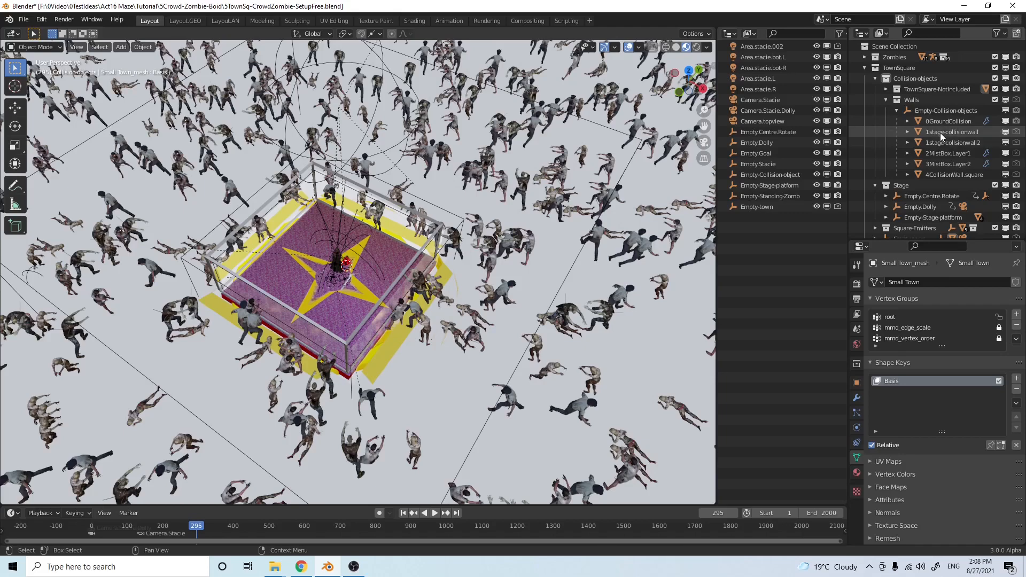
middle_click_drag(239, 266, 347, 248)
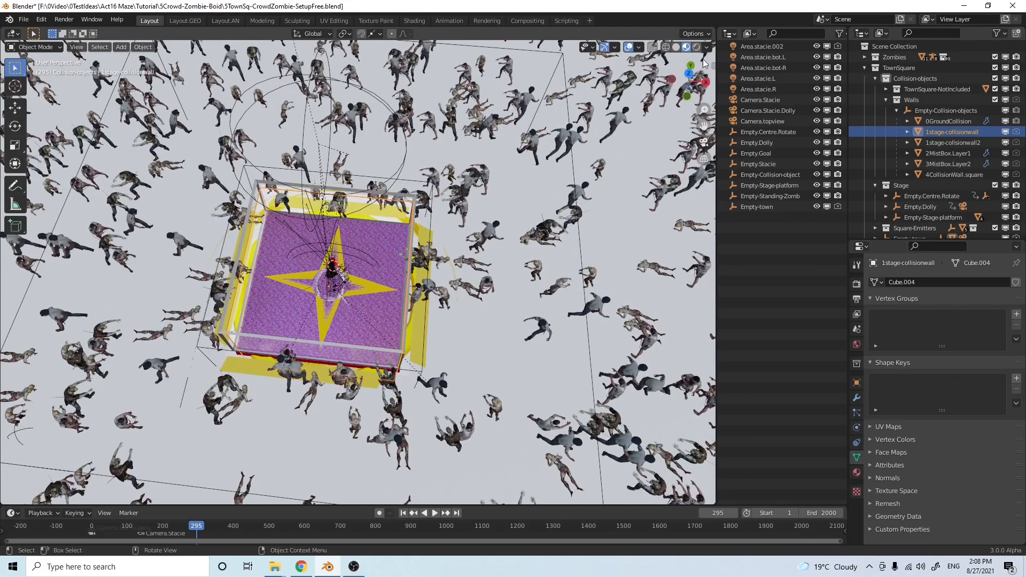
left_click(665, 47)
mouse_move(361, 335)
middle_mouse_down()
mouse_move(341, 319)
mouse_move(347, 331)
mouse_move(347, 309)
middle_mouse_up()
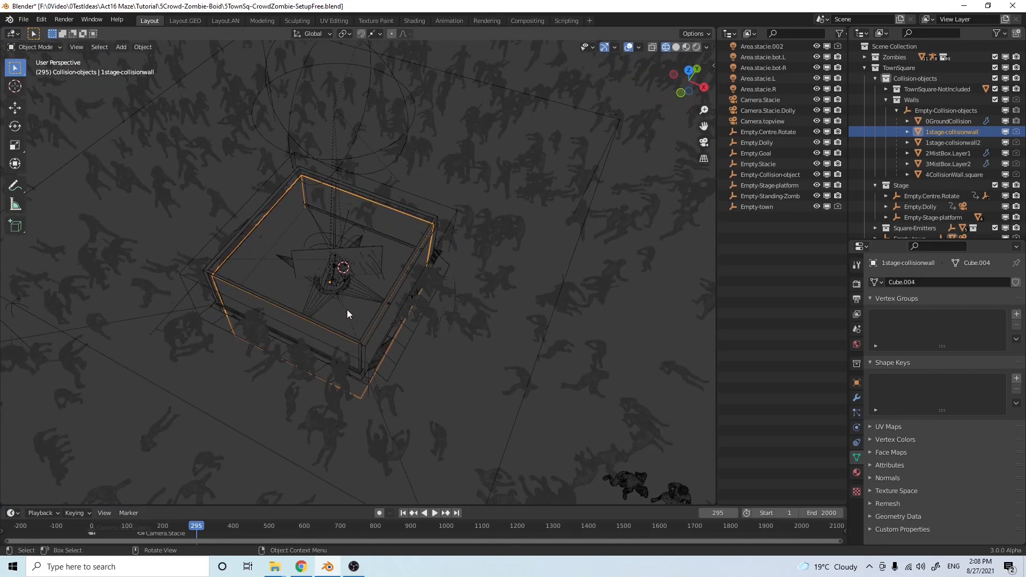
Compare 1stage-collisionwall with 1stage-collisionwall2 around the stage, finishing with 1stage-collisionwall2 selected
left_click(945, 142)
left_click(950, 133)
left_click(946, 141)
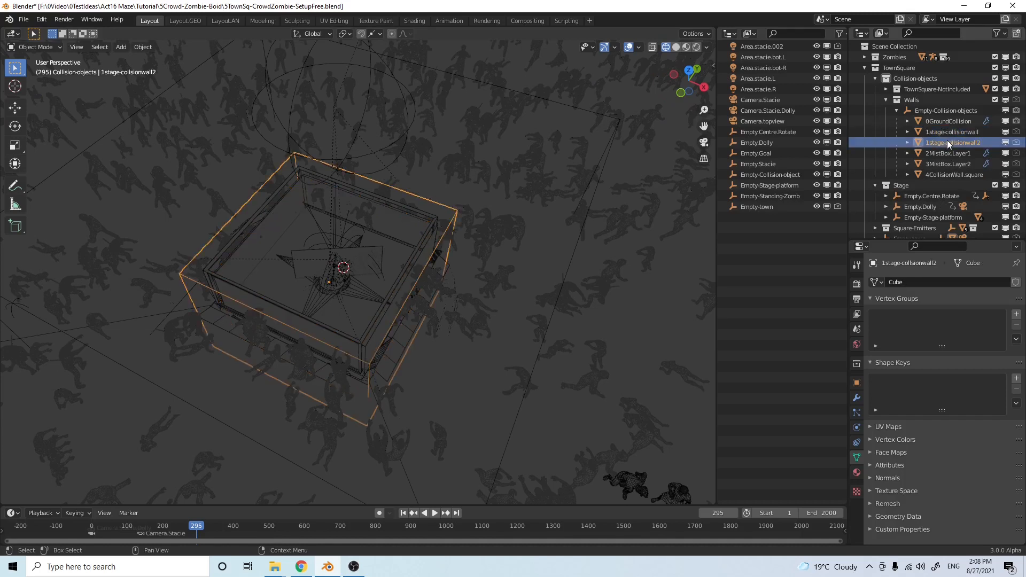
left_click(950, 131)
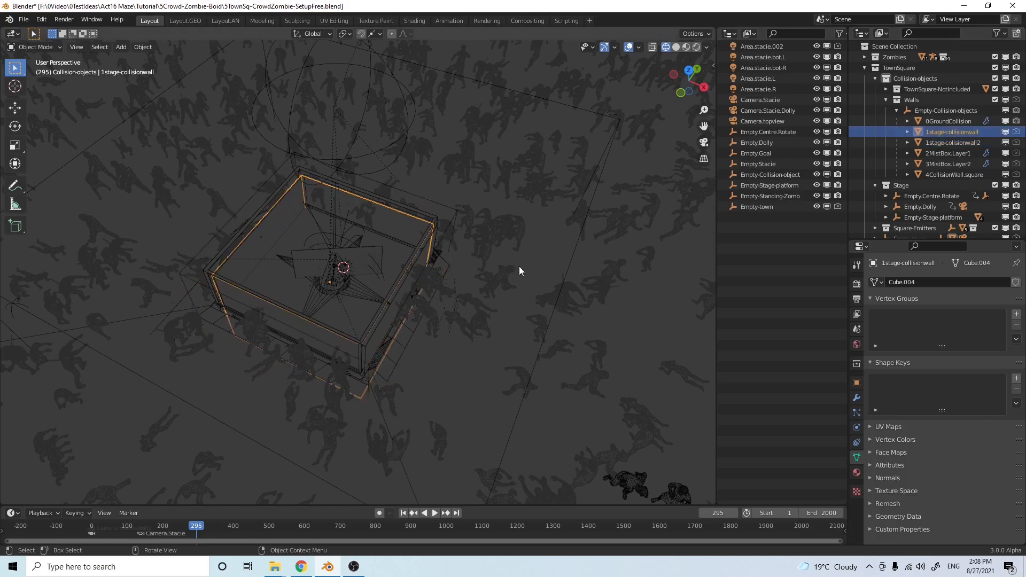
middle_click_drag(482, 313, 484, 313)
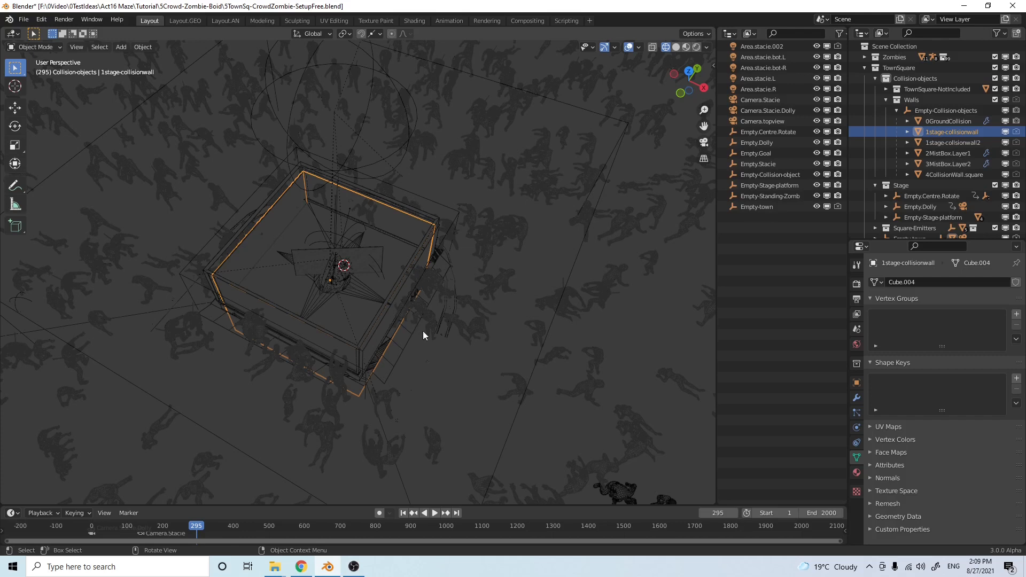
mouse_move(358, 312)
middle_mouse_down()
mouse_move(366, 323)
mouse_move(353, 326)
middle_mouse_up()
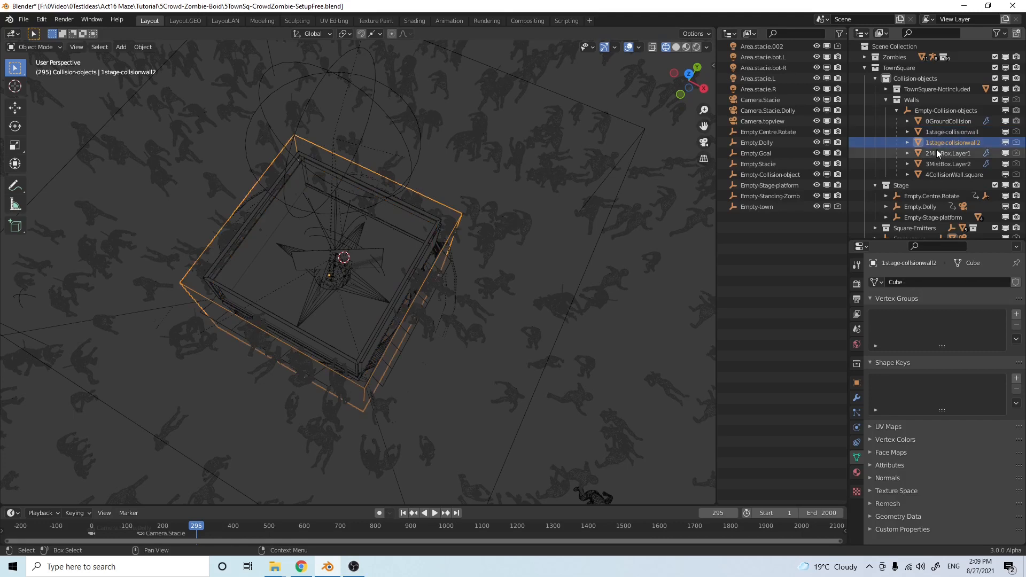
middle_click_drag(492, 223, 507, 235)
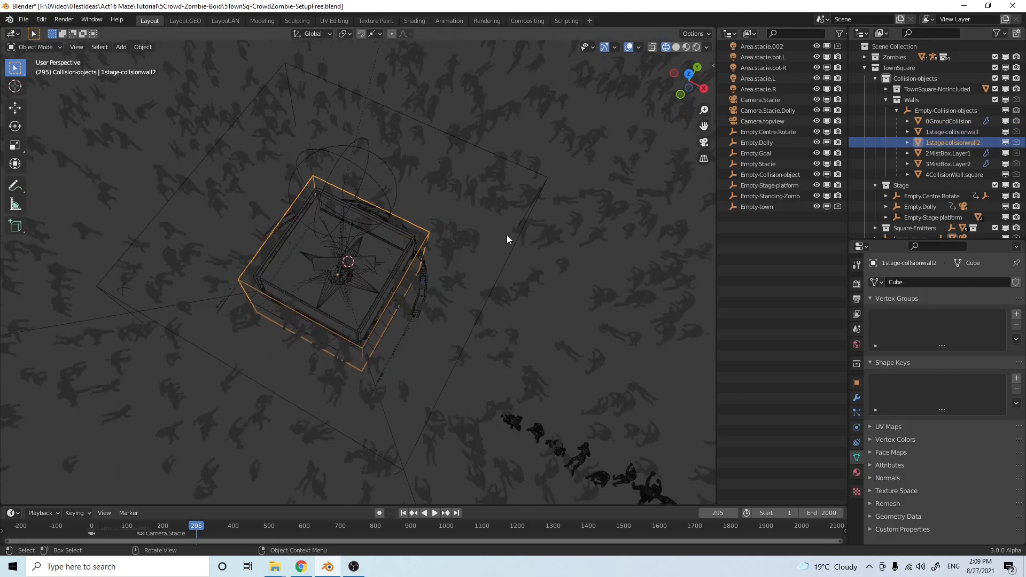
Inspect the extents of 2MistBox.Layer1 and 3MistBox.Layer2 around the stage, finishing with 2MistBox.Layer1 selected
left_click(939, 154)
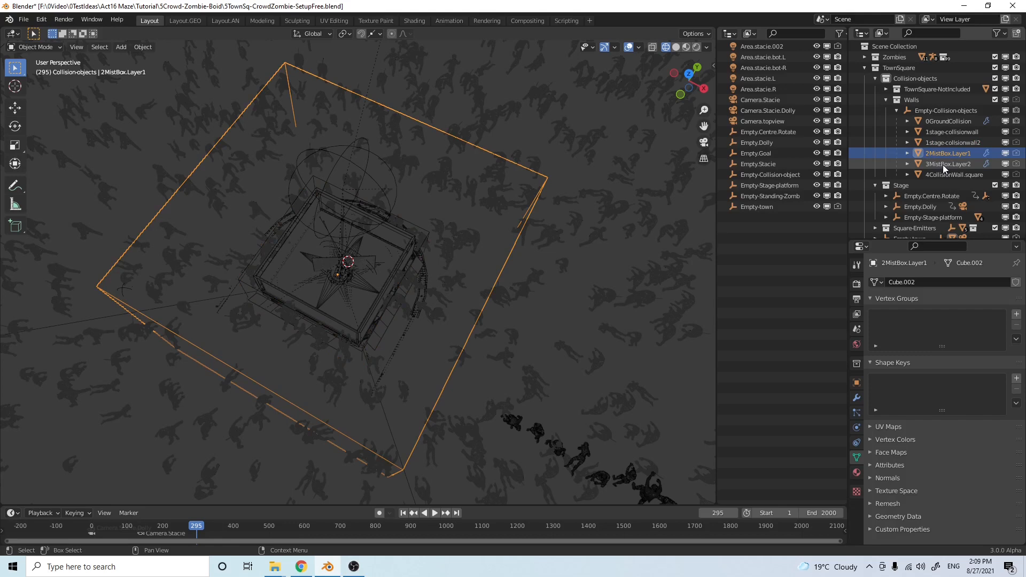
left_click(943, 165)
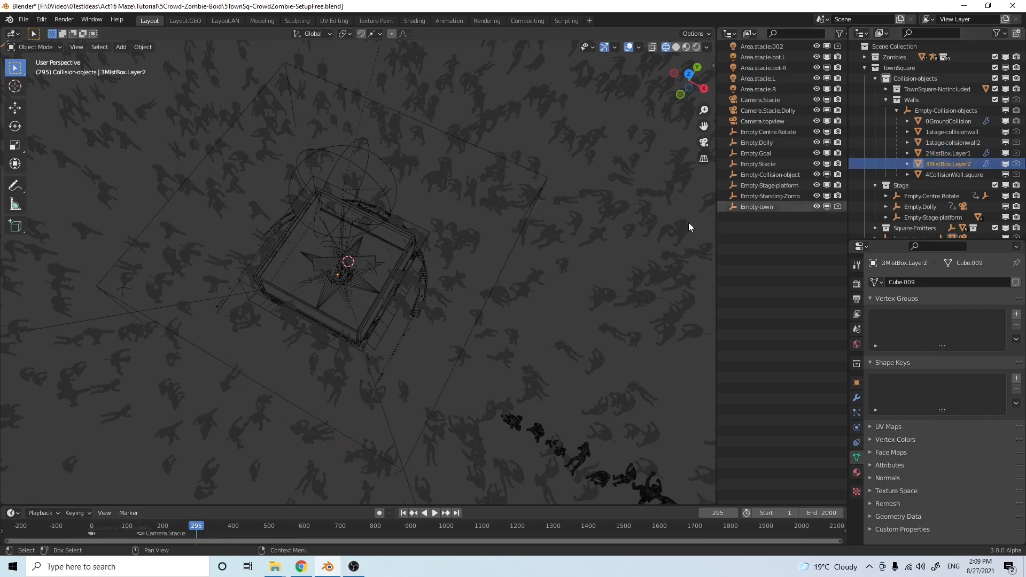
scroll(384, 307, "down", 3)
middle_click_drag(388, 309, 398, 316)
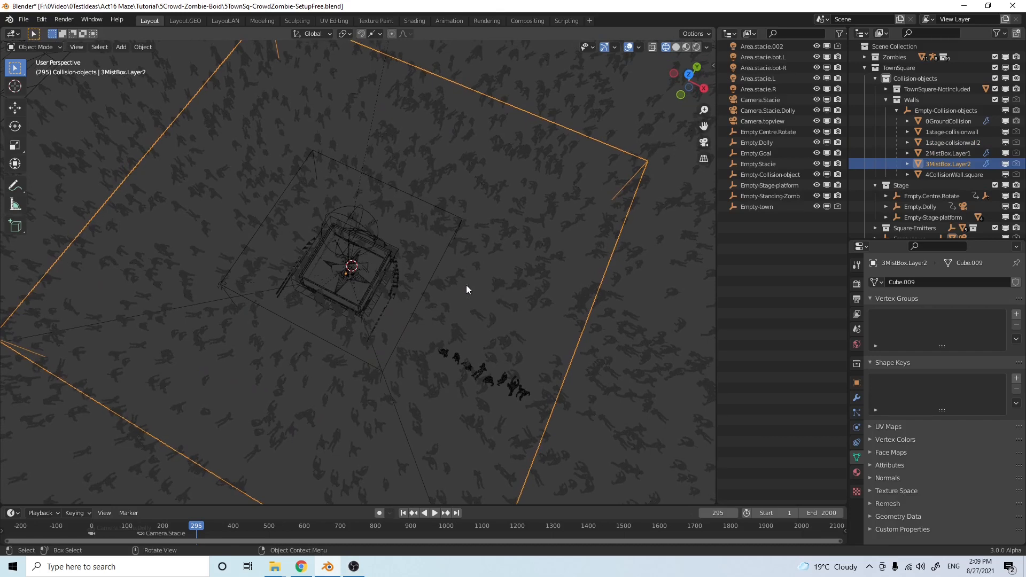
left_click(460, 218)
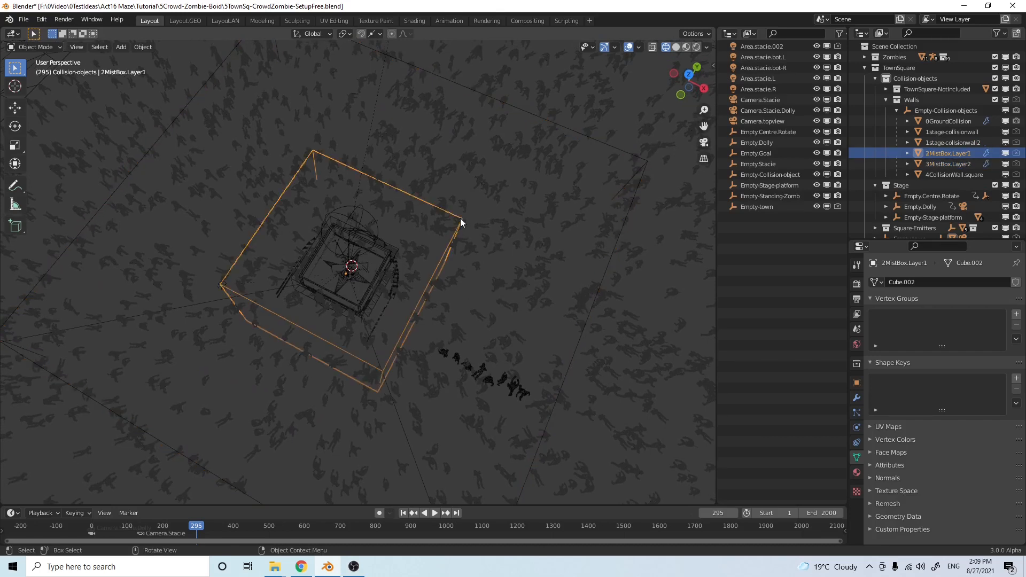
middle_click_drag(463, 283, 461, 267)
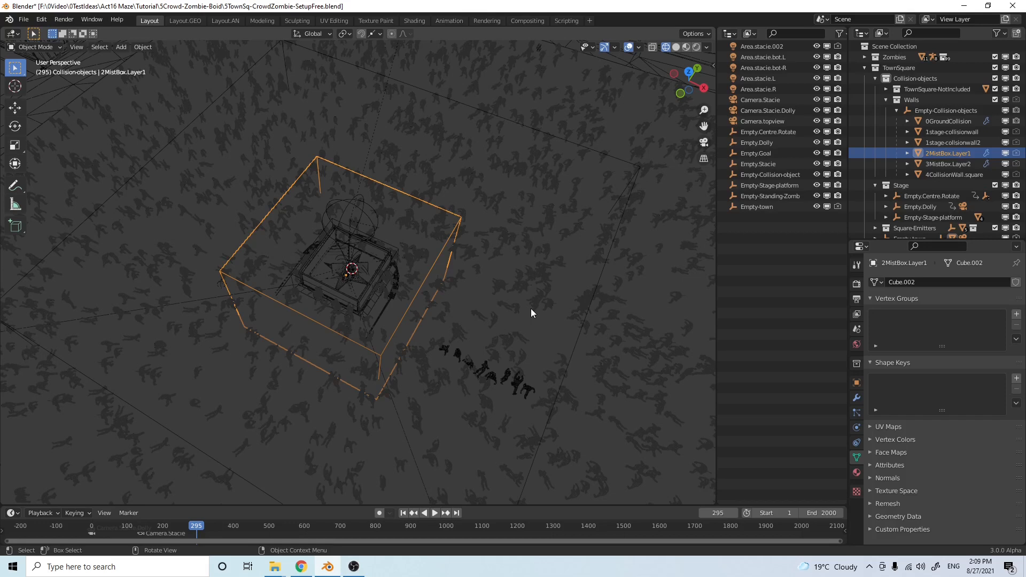
mouse_move(499, 349)
middle_mouse_down()
mouse_move(500, 362)
mouse_move(501, 317)
mouse_move(488, 313)
mouse_move(483, 339)
mouse_move(514, 336)
mouse_move(483, 354)
middle_mouse_up()
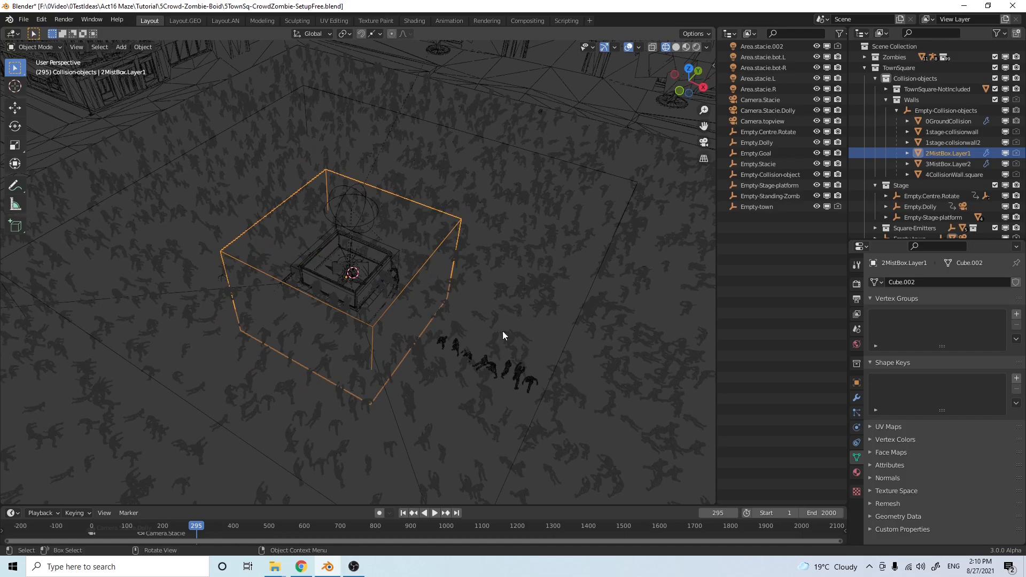
middle_click_drag(501, 320, 501, 334)
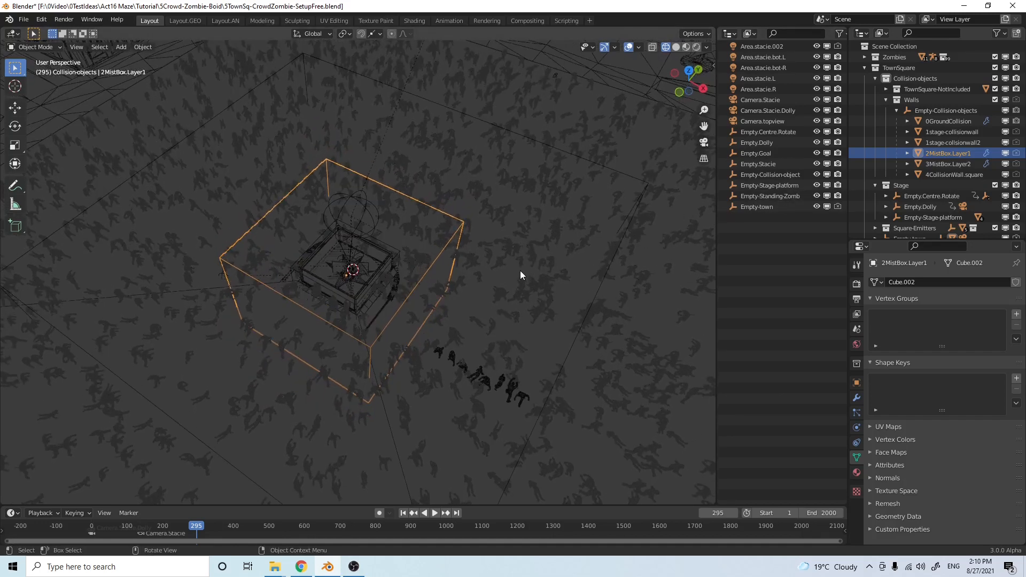
Switch the viewport to solid shading and play the crowd animation around the stage up to frame 489
middle_click_drag(517, 278, 535, 288)
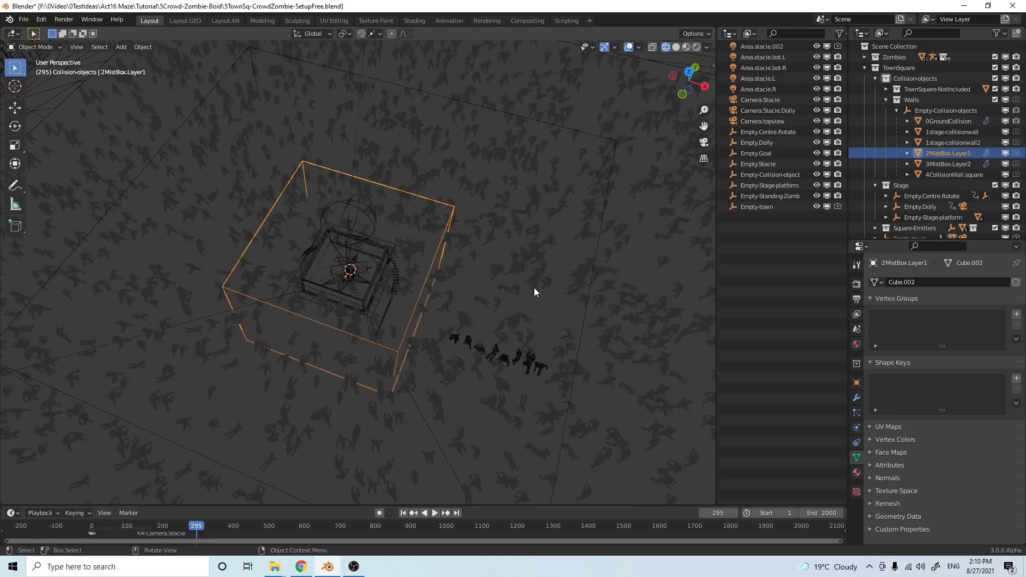
mouse_move(550, 238)
middle_mouse_down()
mouse_move(533, 271)
mouse_move(539, 254)
middle_mouse_up()
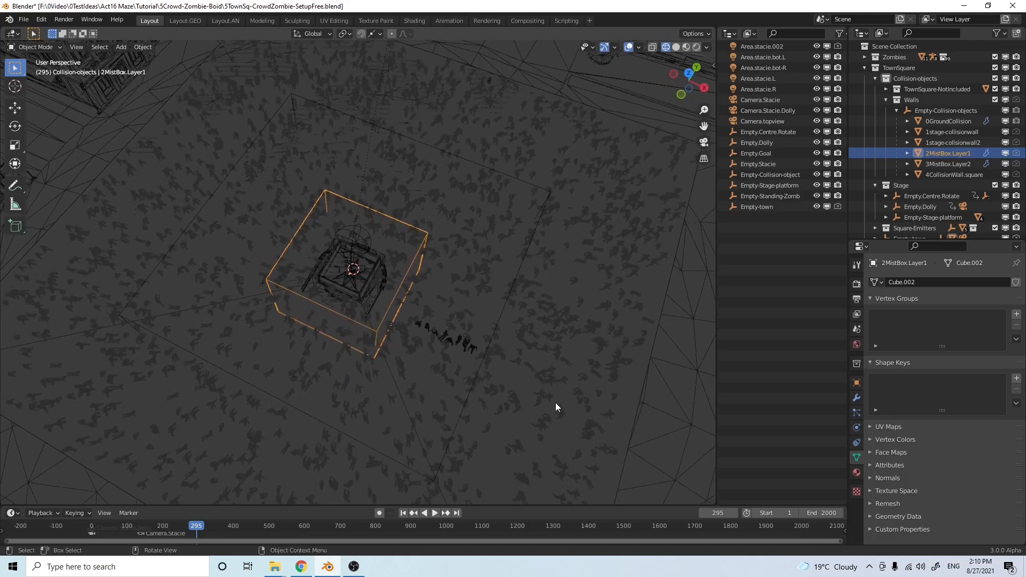
left_click(675, 47)
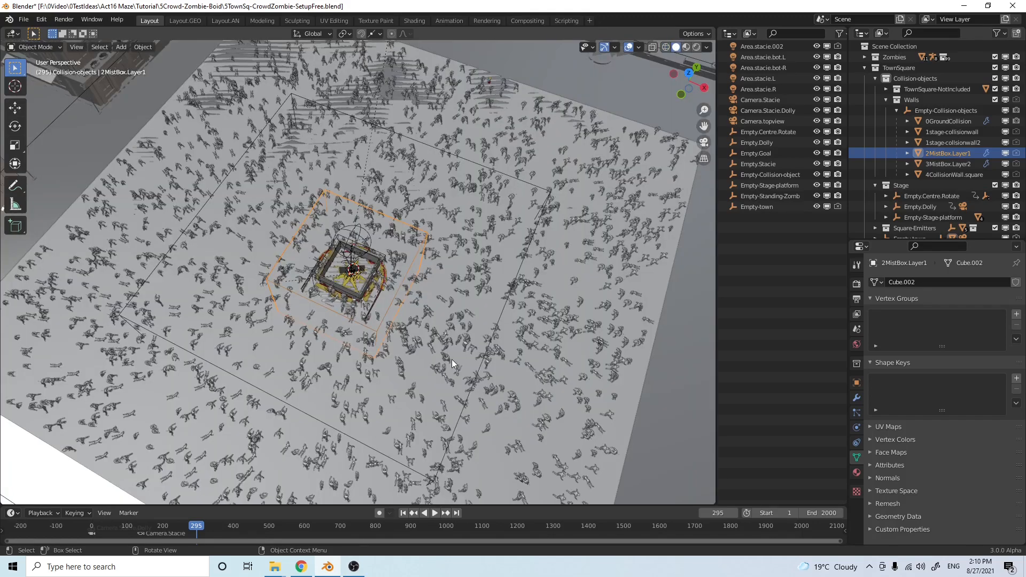
scroll(449, 359, "up", 3)
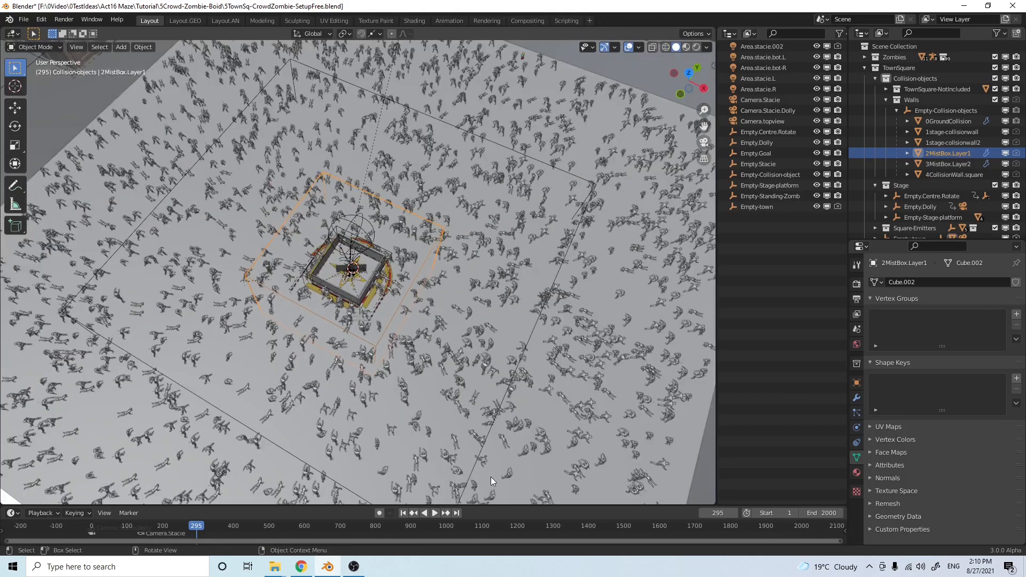
left_click(435, 513)
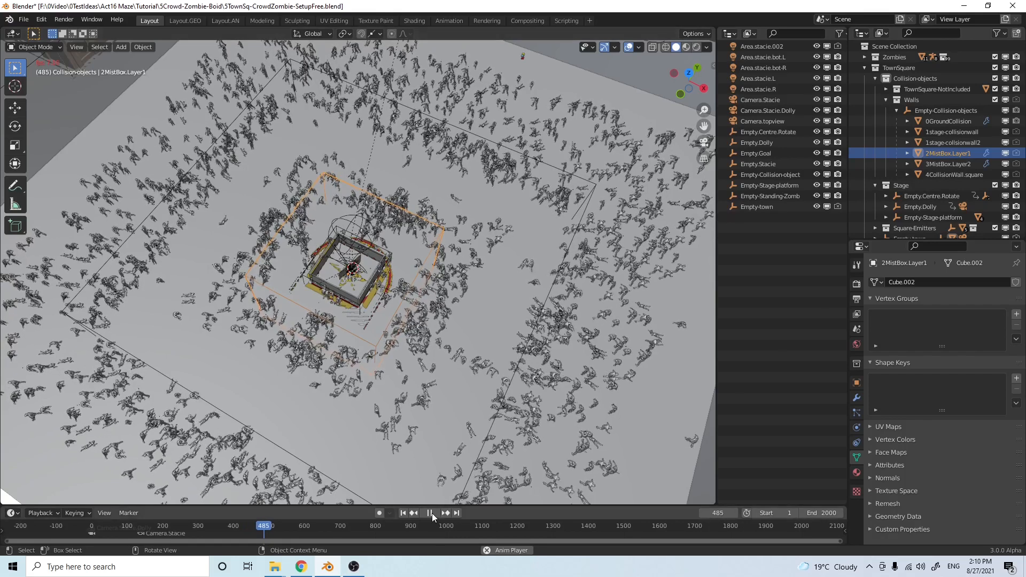
left_click(430, 513)
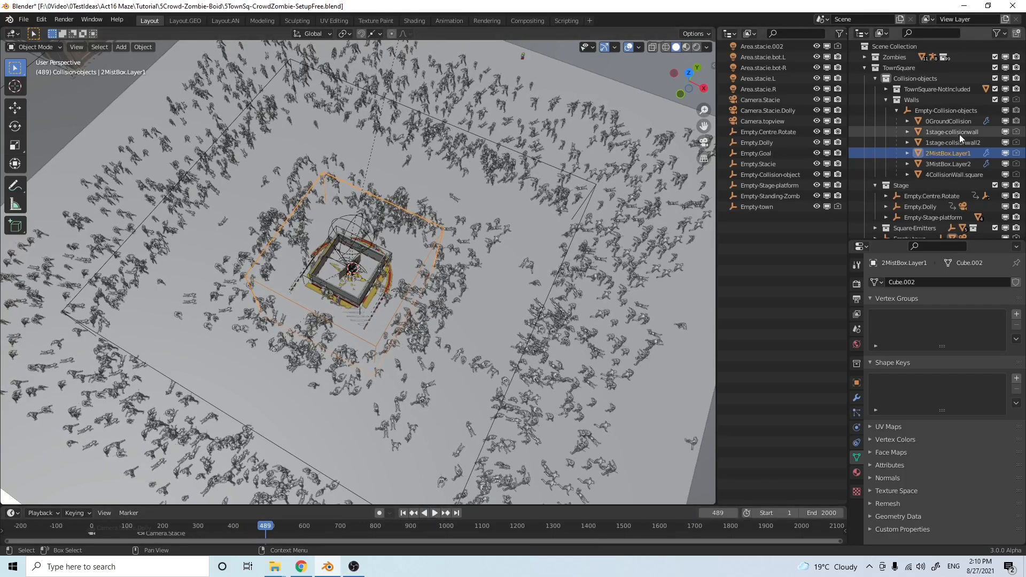
Select 4CollisionWall.square and inspect its extents around the crowd and the town square
left_click(947, 175)
middle_click_drag(528, 239, 488, 251)
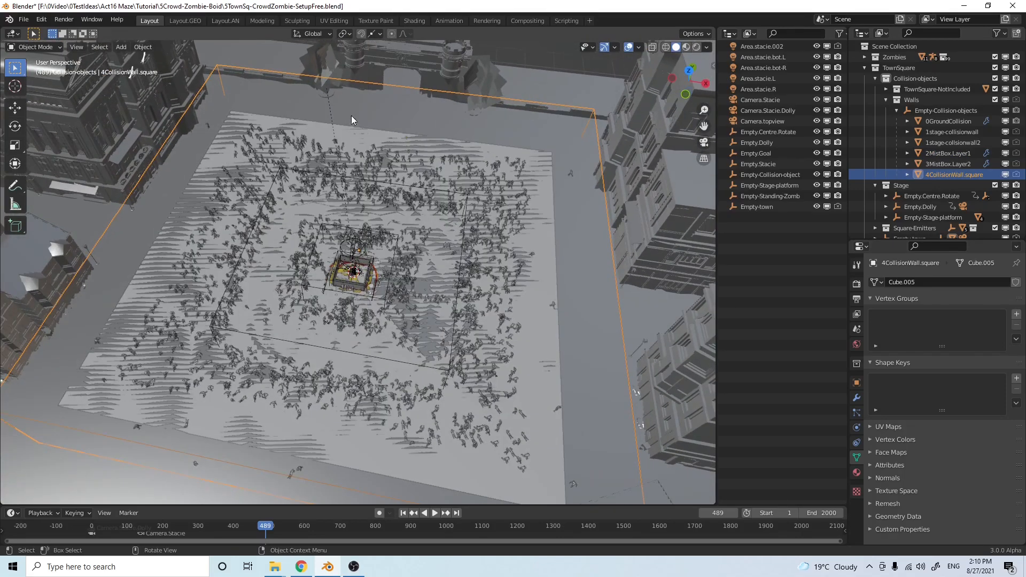
middle_click_drag(557, 219, 531, 226)
scroll(506, 246, "up", 2)
scroll(532, 239, "down", 3)
scroll(523, 237, "up", 3)
scroll(523, 238, "up", 1)
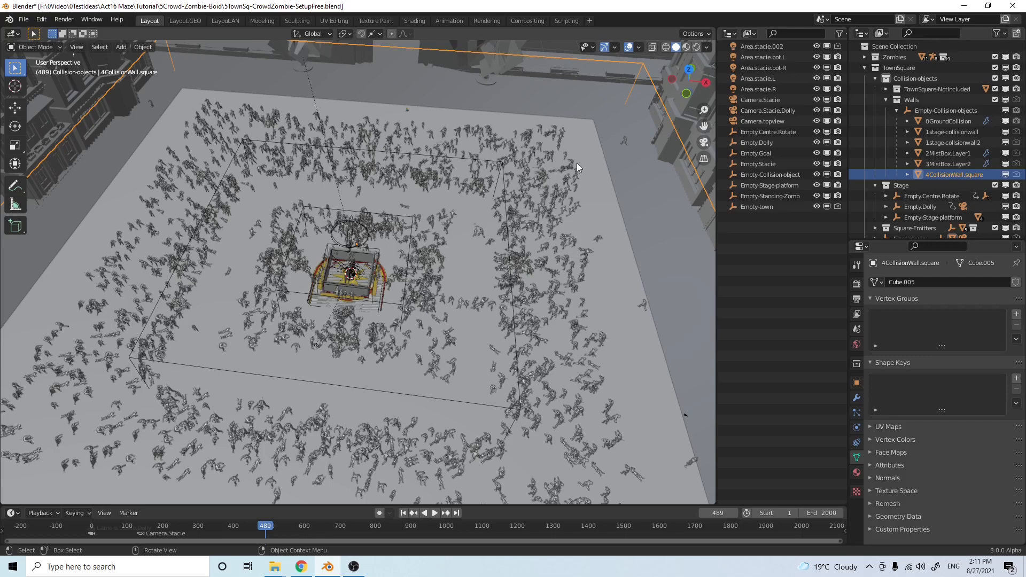
scroll(571, 213, "up", 1)
mouse_move(571, 214)
middle_mouse_down()
mouse_move(575, 223)
mouse_move(573, 201)
middle_mouse_up()
scroll(578, 217, "down", 2)
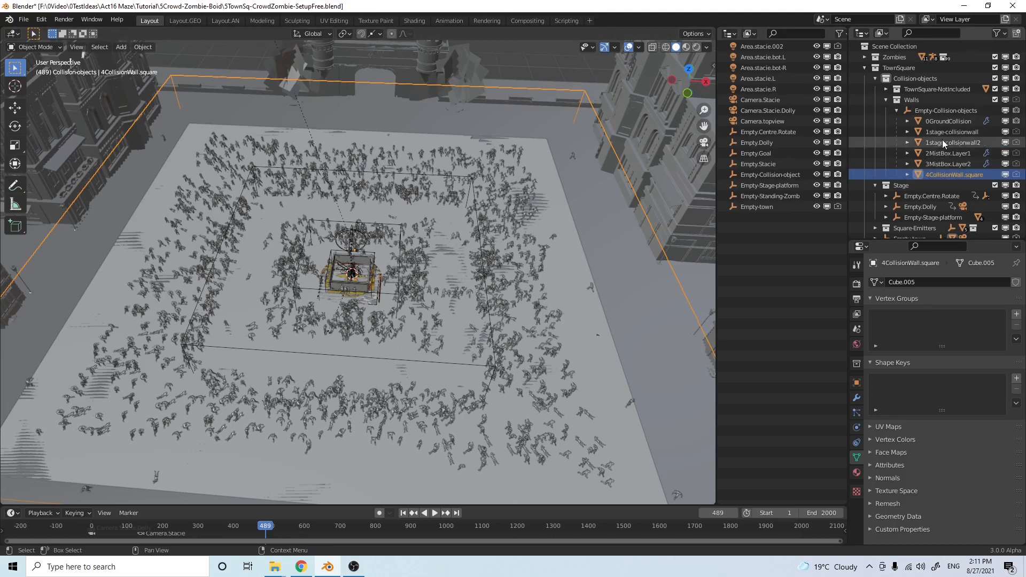
Select 0GroundCollision, view the ground under the crowd, and check the object's collision physics and constraints
left_click(938, 121)
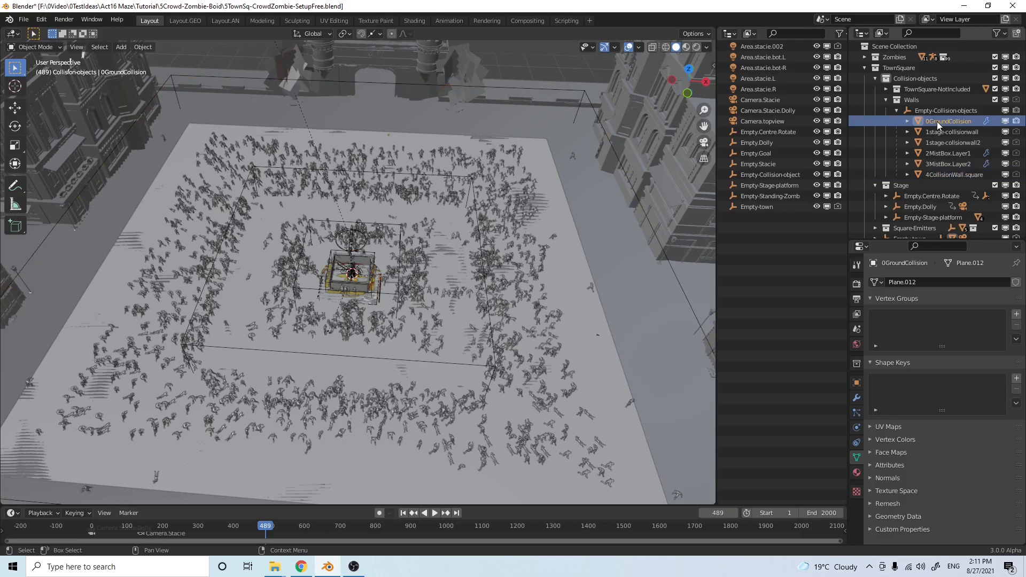
middle_click_drag(700, 221, 470, 315)
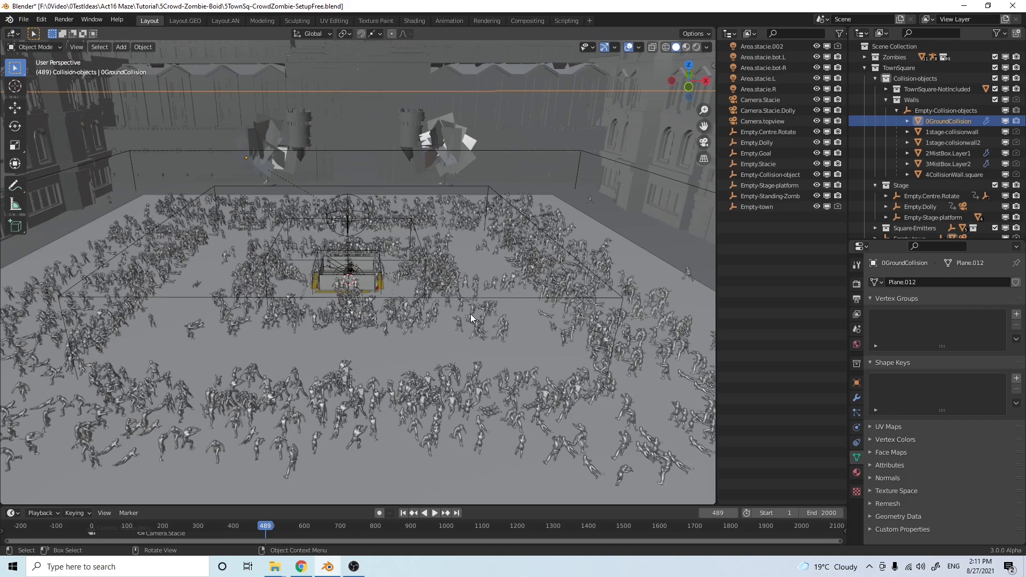
mouse_move(545, 350)
middle_mouse_down()
mouse_move(554, 365)
mouse_move(533, 360)
middle_mouse_up()
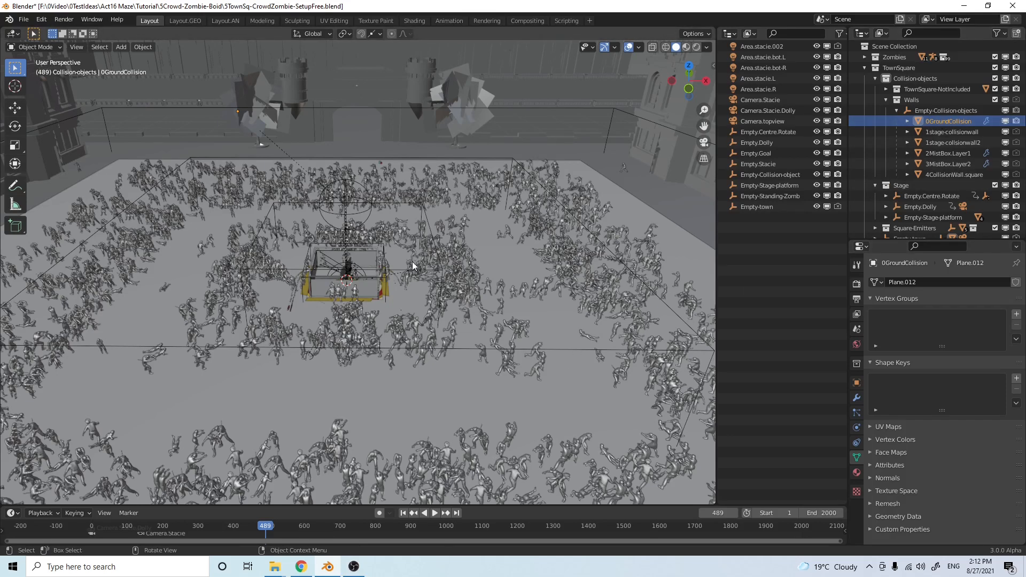
mouse_move(440, 307)
middle_mouse_down()
mouse_move(447, 290)
mouse_move(440, 294)
middle_mouse_up()
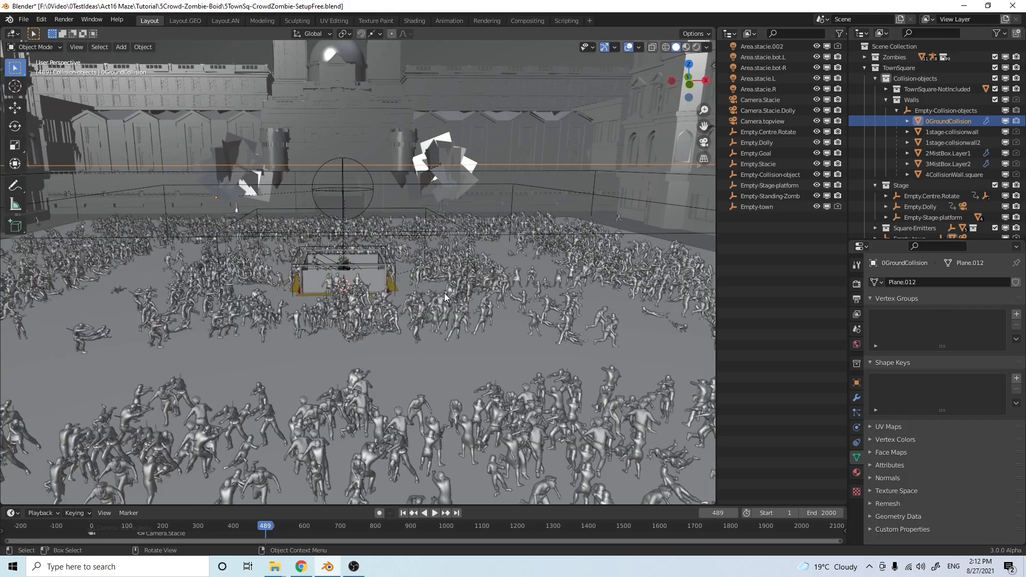
mouse_move(495, 333)
middle_mouse_down()
mouse_move(473, 348)
mouse_move(491, 339)
middle_mouse_up()
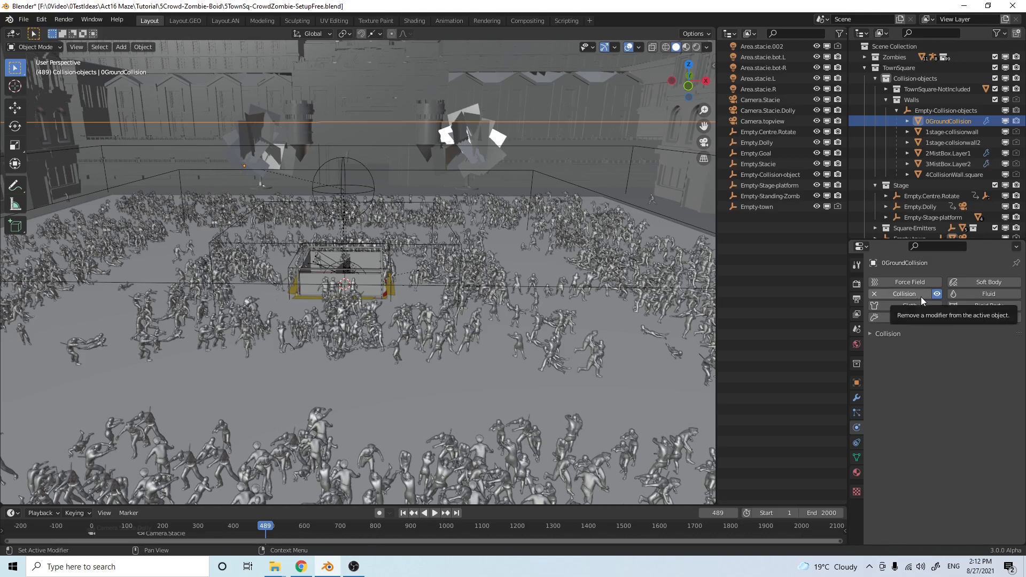
left_click(856, 443)
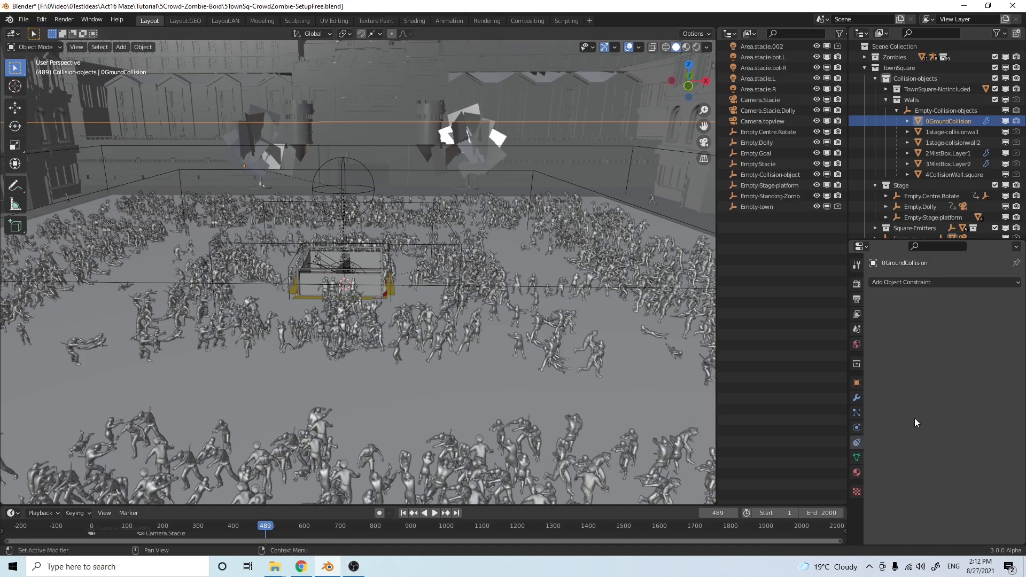
left_click(857, 427)
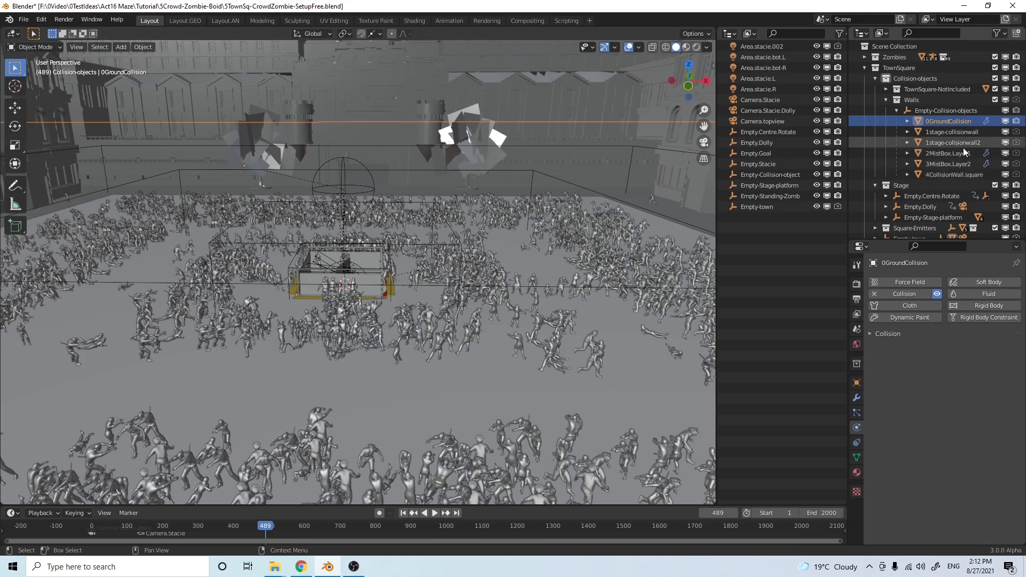
Highlight Empty-Collision-objects together with all its child walls and boxes, finishing with only the parent empty selected
left_click(944, 110)
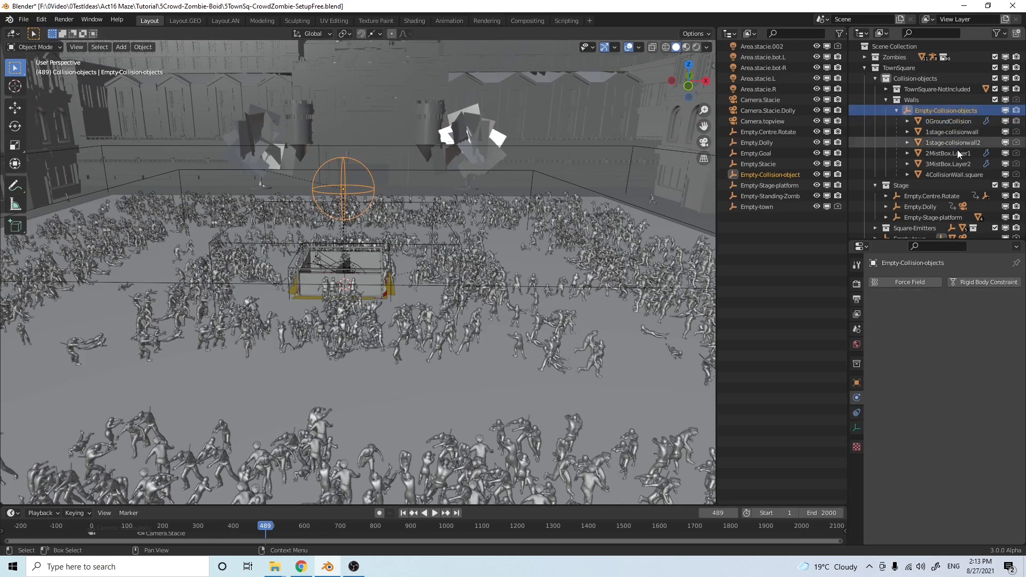
left_click(946, 175, "shift")
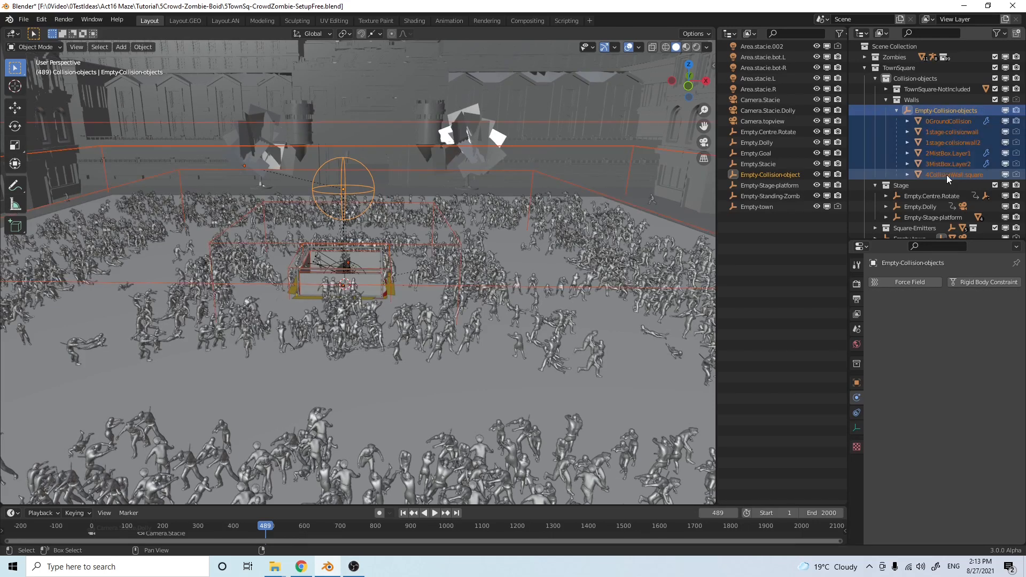
left_click(931, 111)
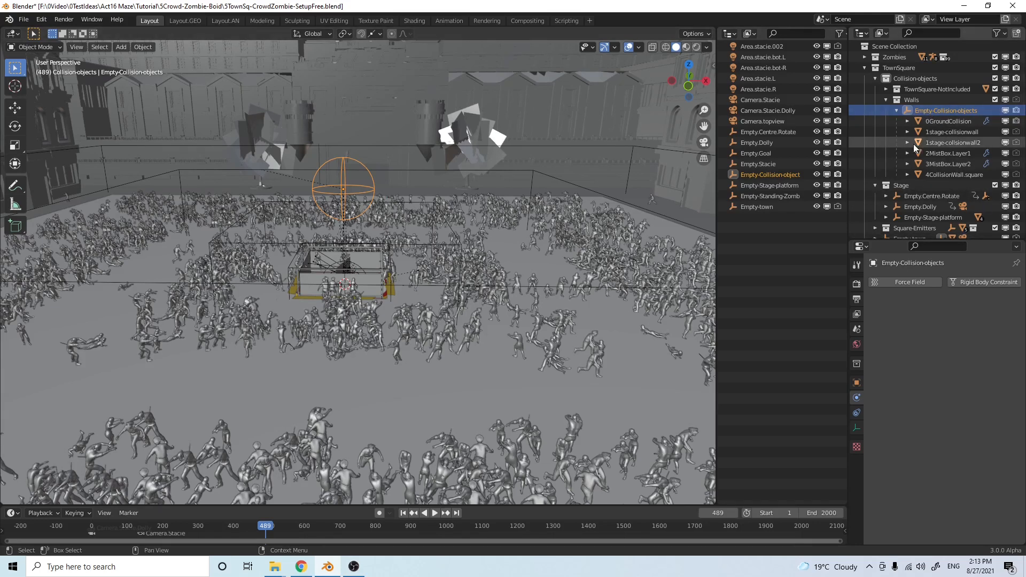
Collapse the Collision-objects collection, make Stage the active collection, and view the walled stage up close
left_click(874, 78)
left_click(894, 92)
middle_click_drag(422, 294, 363, 320)
scroll(378, 305, "up", 4)
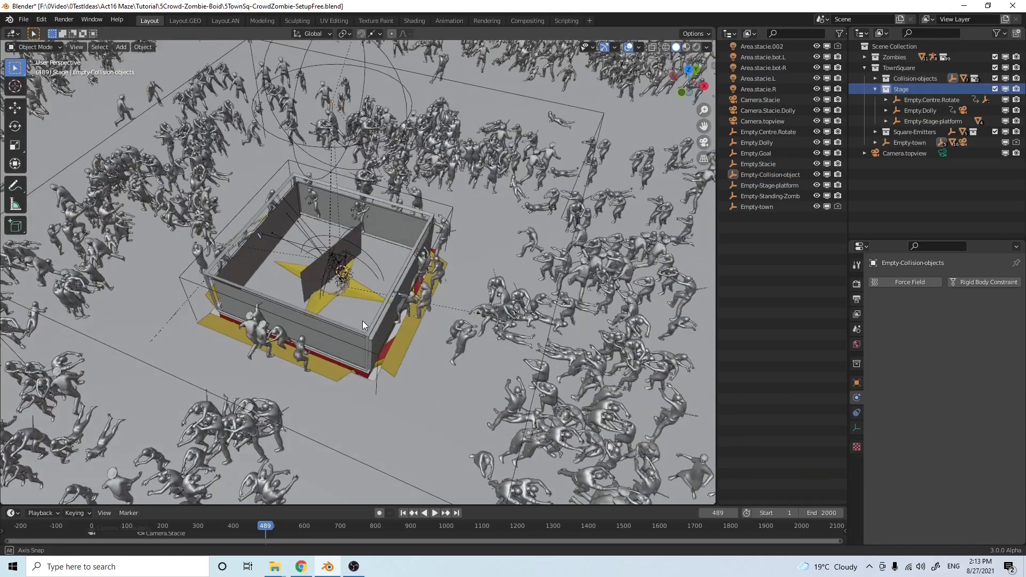
scroll(364, 318, "up", 6)
scroll(368, 311, "down", 6)
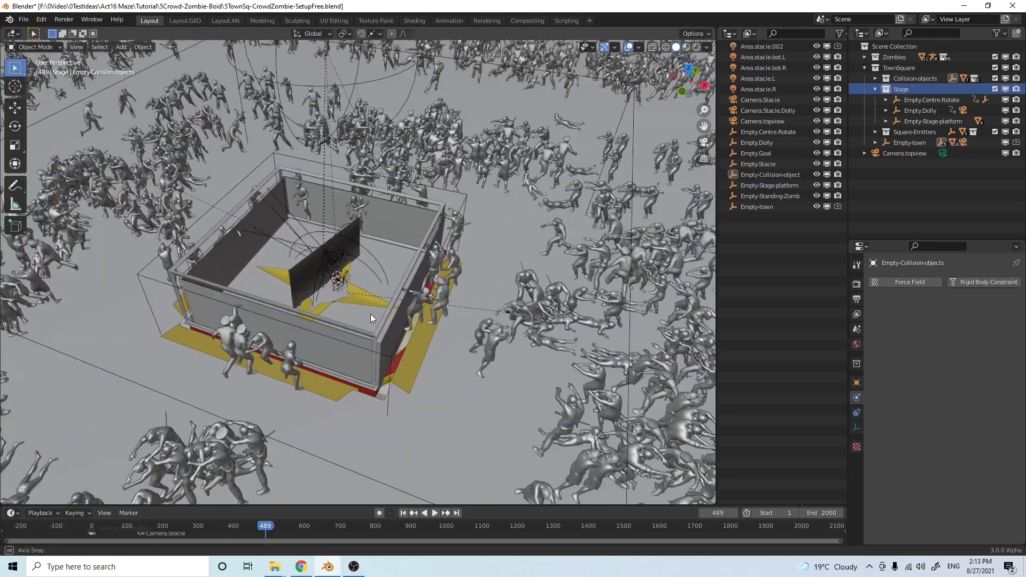
scroll(367, 323, "up", 3)
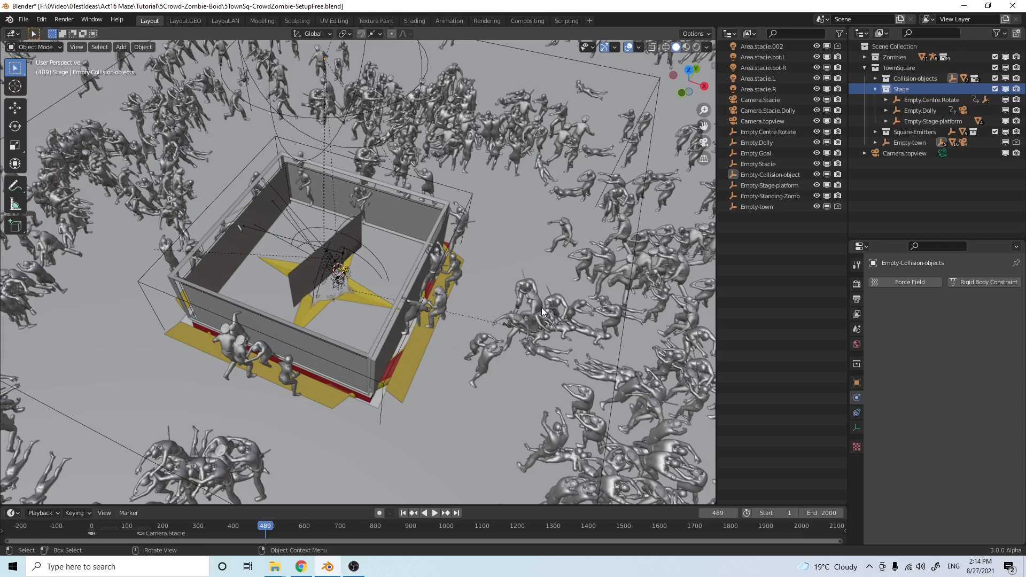
Expand and select Empty.Centre.Rotate in the Stage collection, and inspect the centre of the stage
left_click(886, 99)
left_click(912, 99)
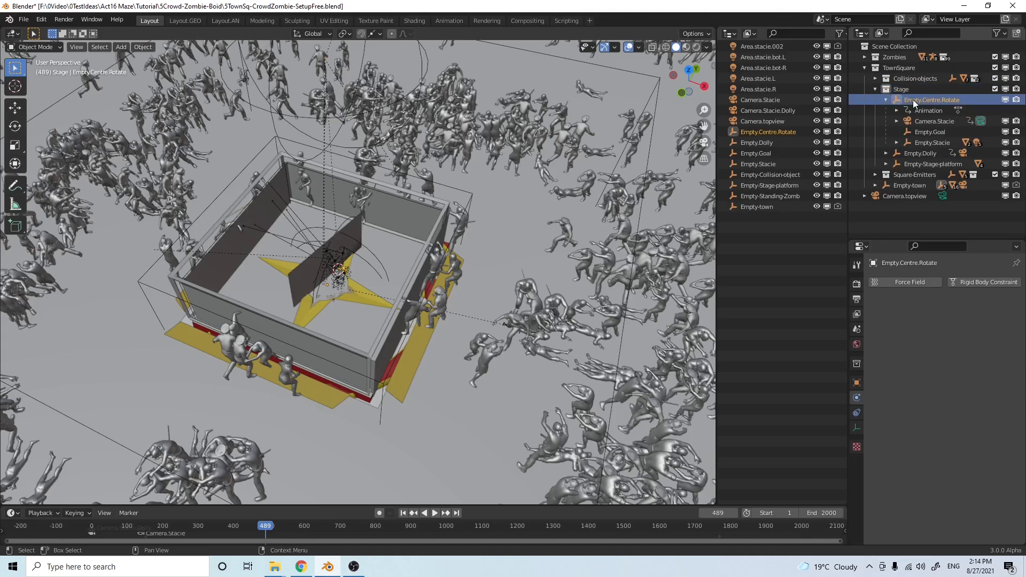
middle_click_drag(480, 272, 372, 282)
scroll(373, 280, "up", 3)
scroll(294, 282, "down", 3)
mouse_move(294, 282)
middle_mouse_down()
mouse_move(293, 296)
mouse_move(299, 277)
mouse_move(291, 287)
middle_mouse_up()
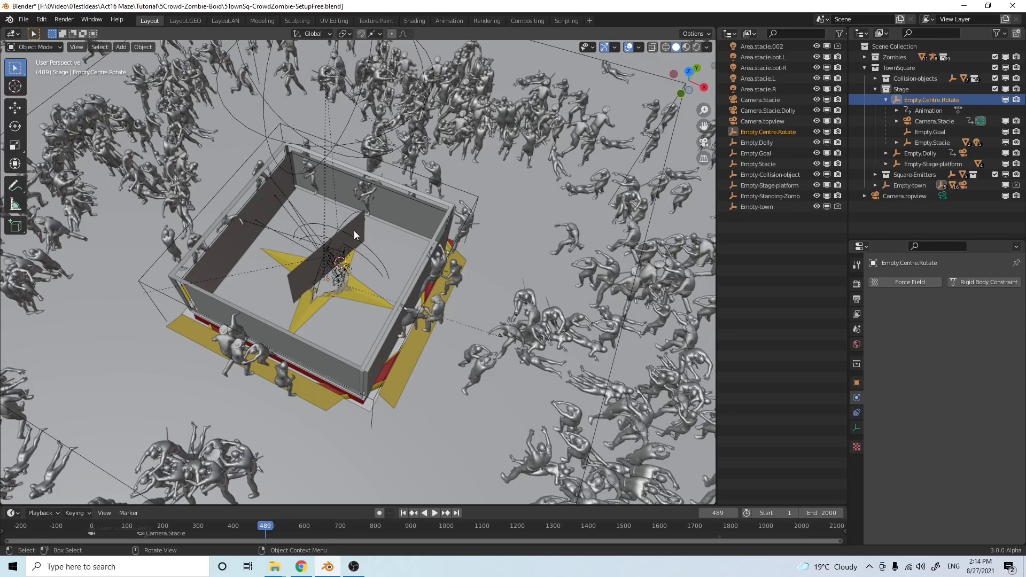
Select the Stacie_TBG plane on the stage and examine the performer in material preview shading
middle_click_drag(347, 286, 282, 248)
scroll(335, 281, "up", 3)
left_click(271, 245)
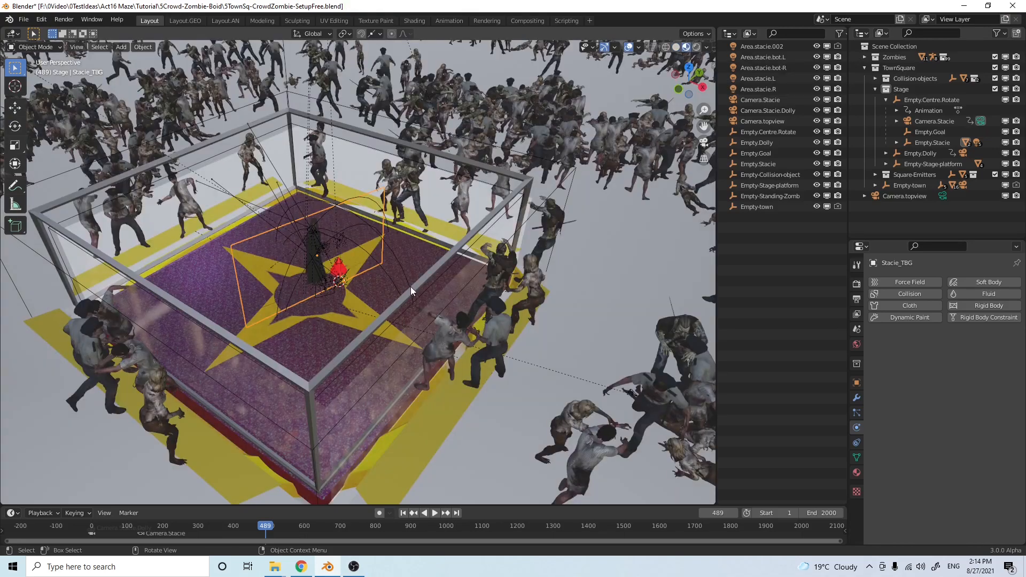
middle_click_drag(410, 286, 359, 256)
scroll(365, 287, "up", 3)
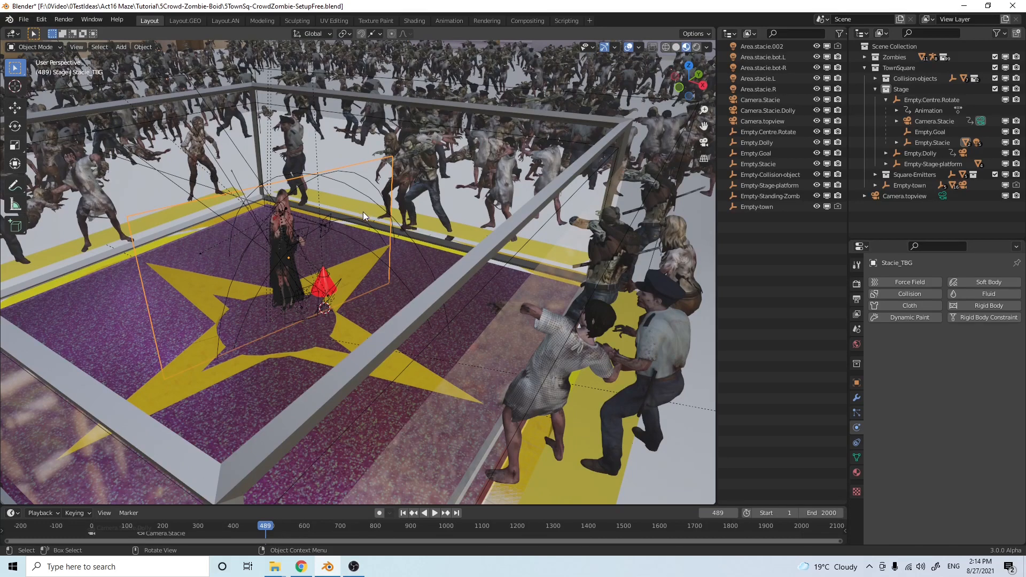
middle_click_drag(363, 216, 345, 229)
middle_click_drag(312, 197, 352, 203)
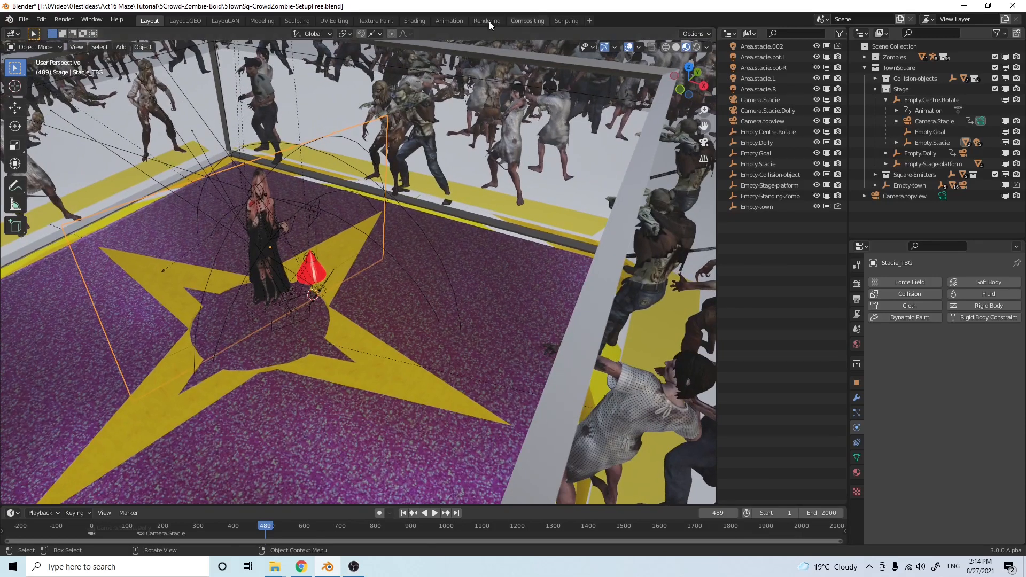
Switch to the Shading workspace and examine the full node setup of the Stacie_TBG material
left_click(414, 21)
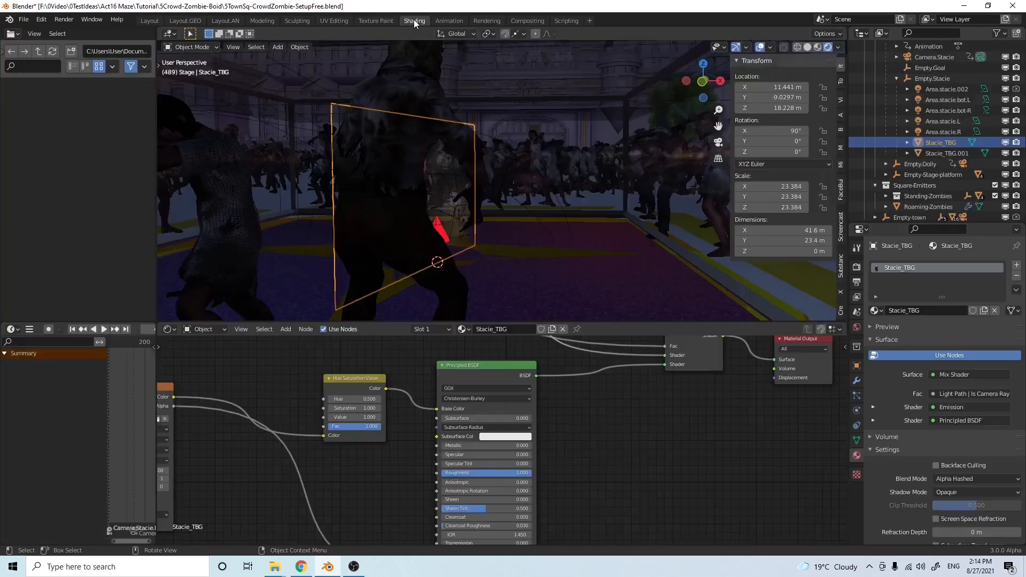
scroll(582, 419, "down", 3)
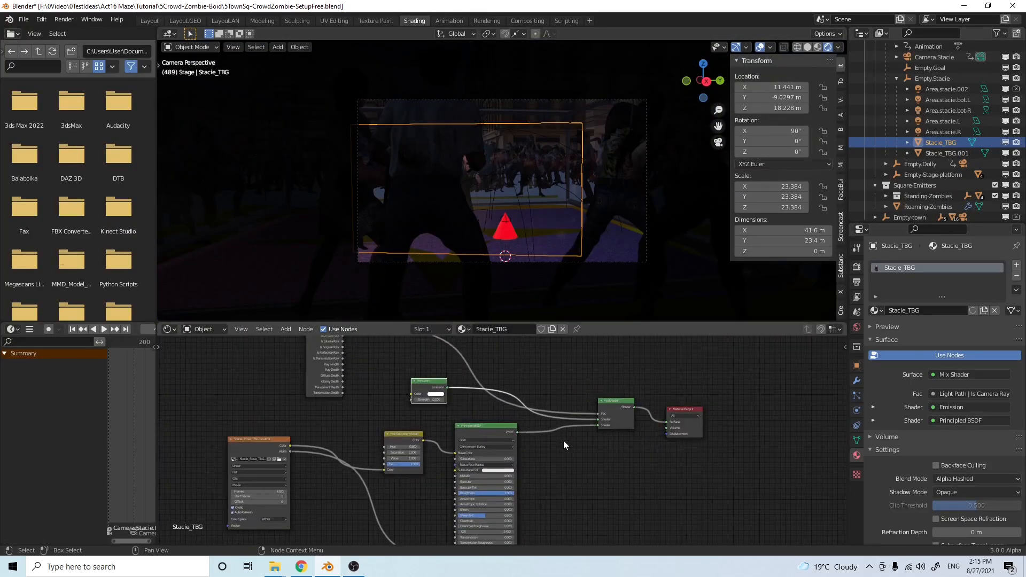
scroll(365, 453, "up", 2)
middle_click_drag(364, 454, 330, 468)
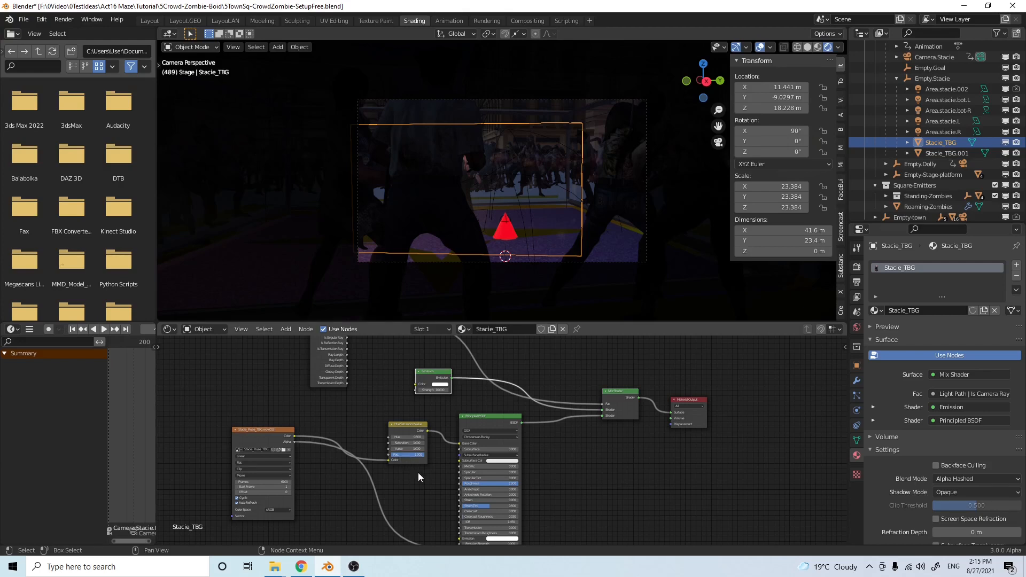
scroll(418, 472, "down", 1)
middle_click_drag(422, 477, 463, 505)
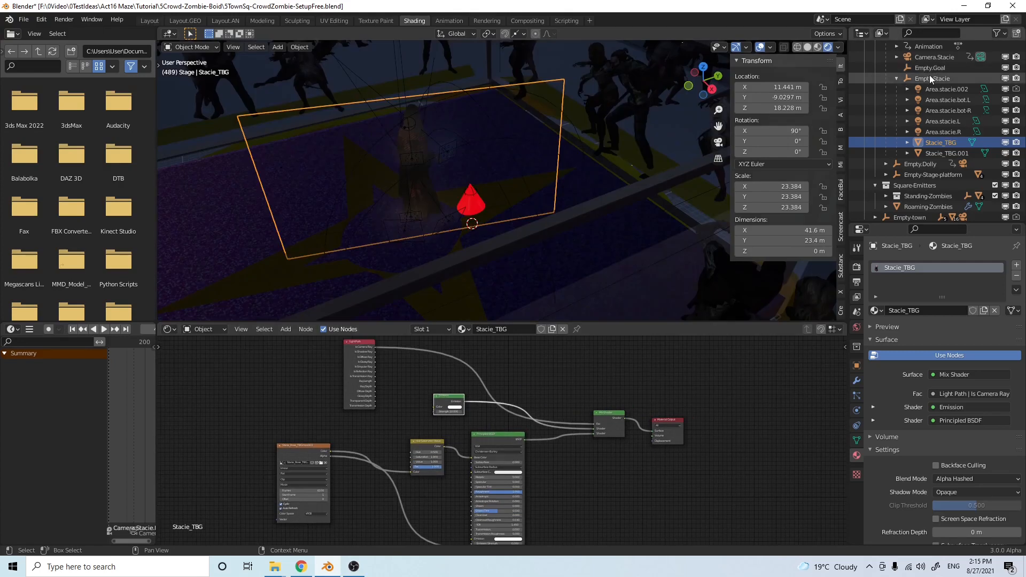
Select Empty.Centre.Rotate, the parent of Empty.Stacie, and view the performer on the stage from another angle
middle_click_drag(492, 159, 531, 164)
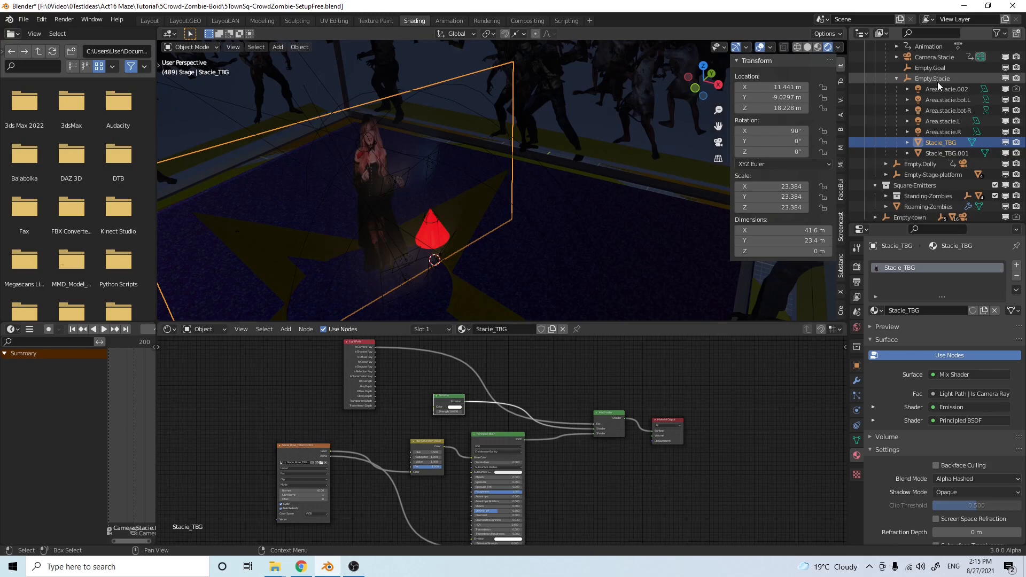
scroll(922, 78, "up", 2)
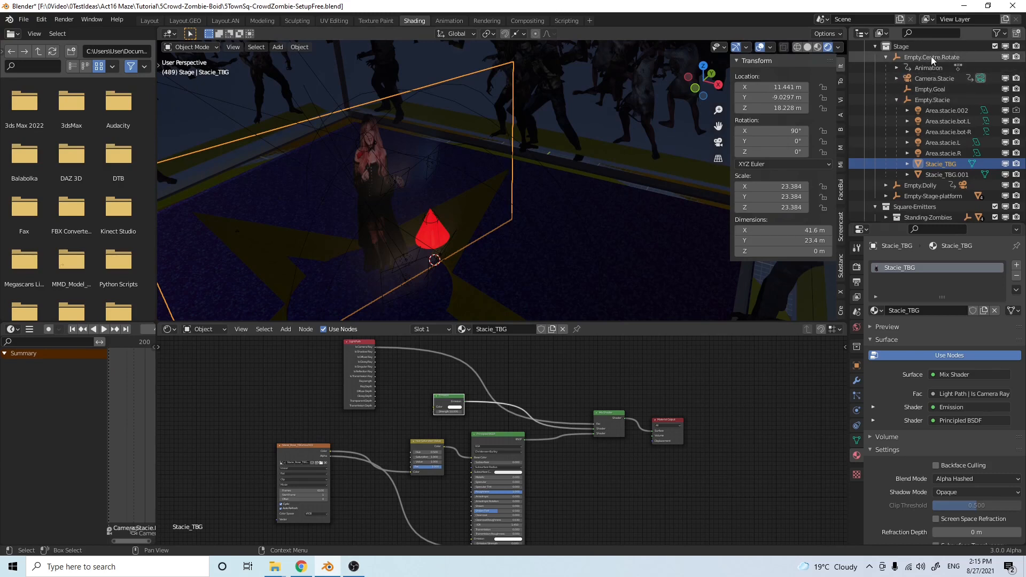
left_click(931, 56)
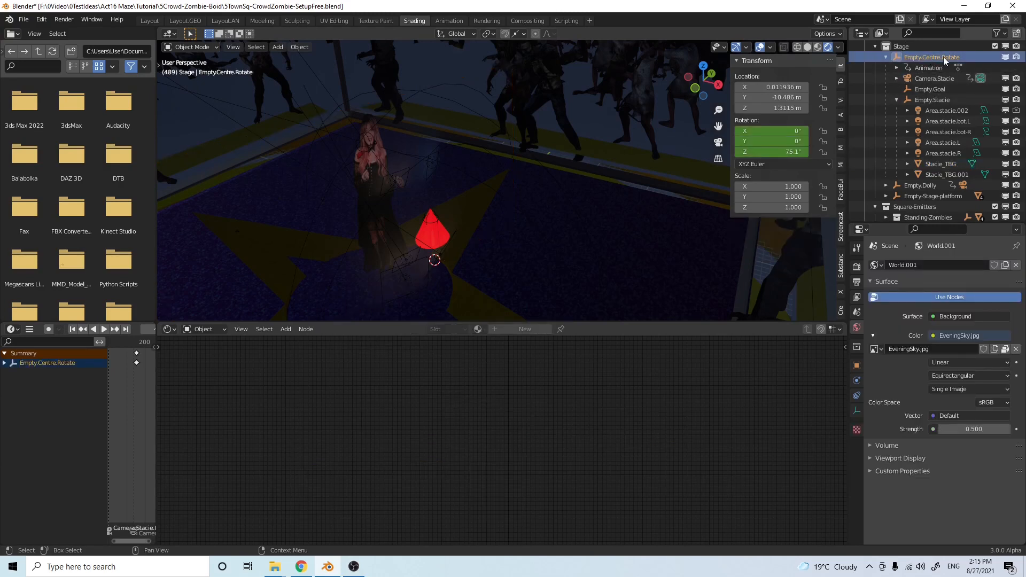
middle_click_drag(524, 218, 556, 203)
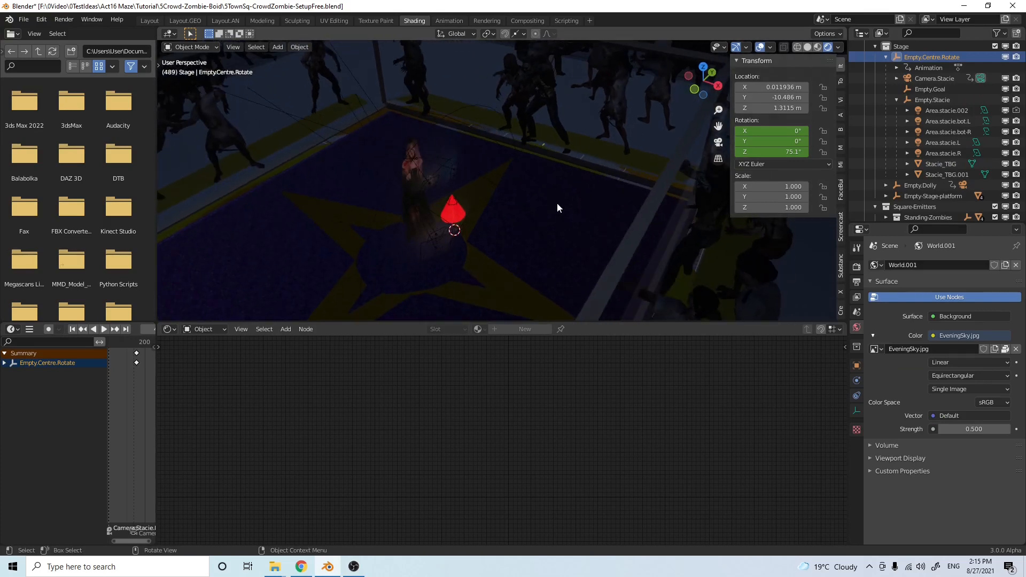
Return to the Layout workspace and inspect the stage in solid shading from another angle
left_click(809, 46)
mouse_move(551, 175)
middle_mouse_down()
mouse_move(466, 249)
mouse_move(515, 219)
mouse_move(472, 258)
middle_mouse_up()
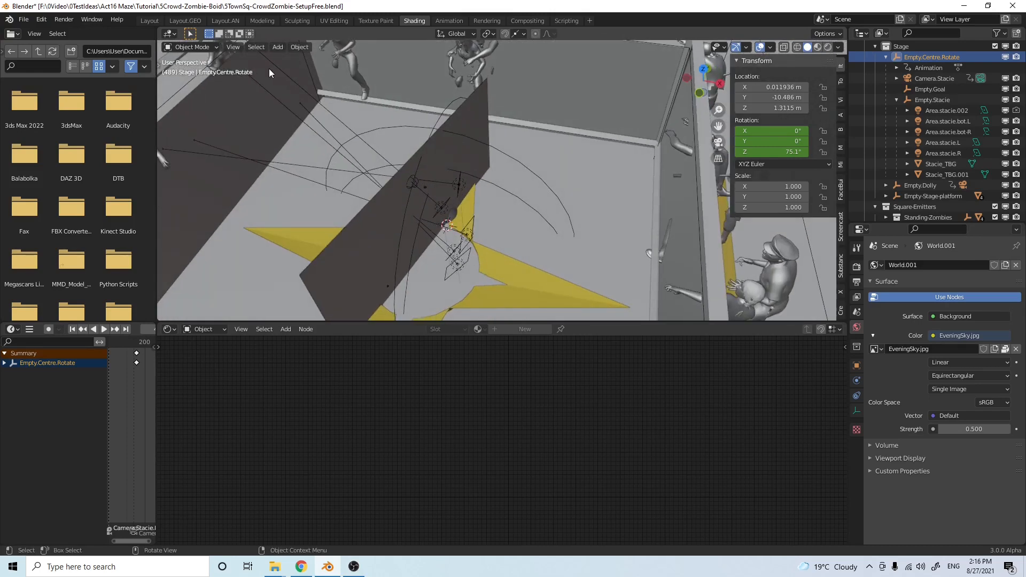
left_click(150, 20)
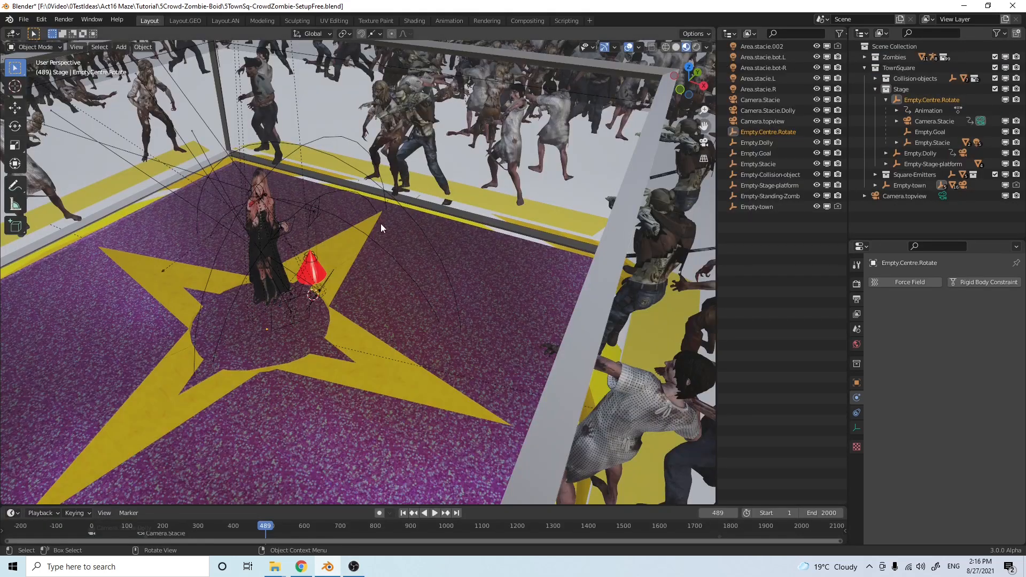
left_click(676, 46)
middle_click_drag(603, 80, 692, 126)
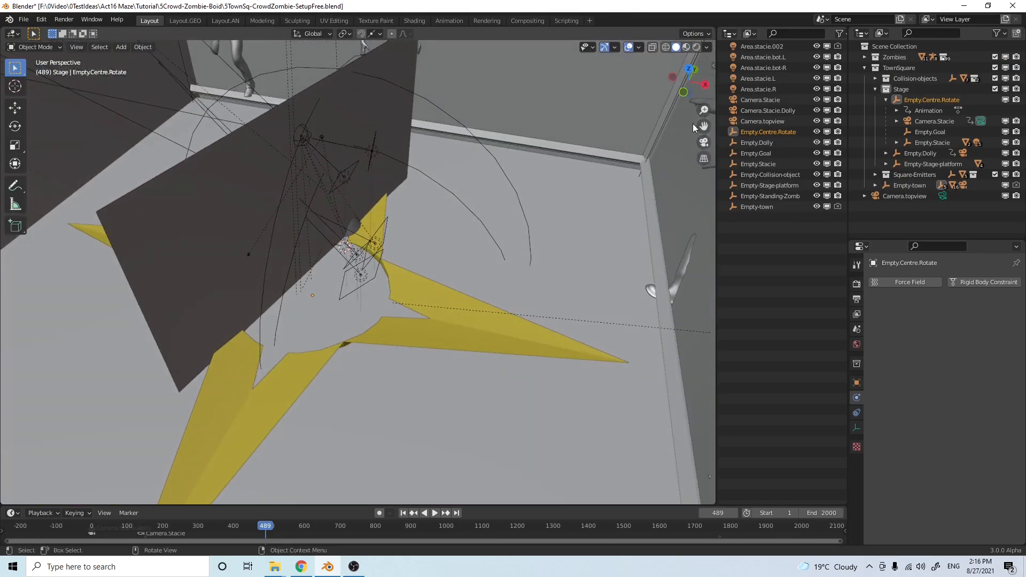
Select Empty.Centre.Rotate in the Stage collection and view the whole stage platform from above
left_click(919, 100)
scroll(500, 242, "down", 5)
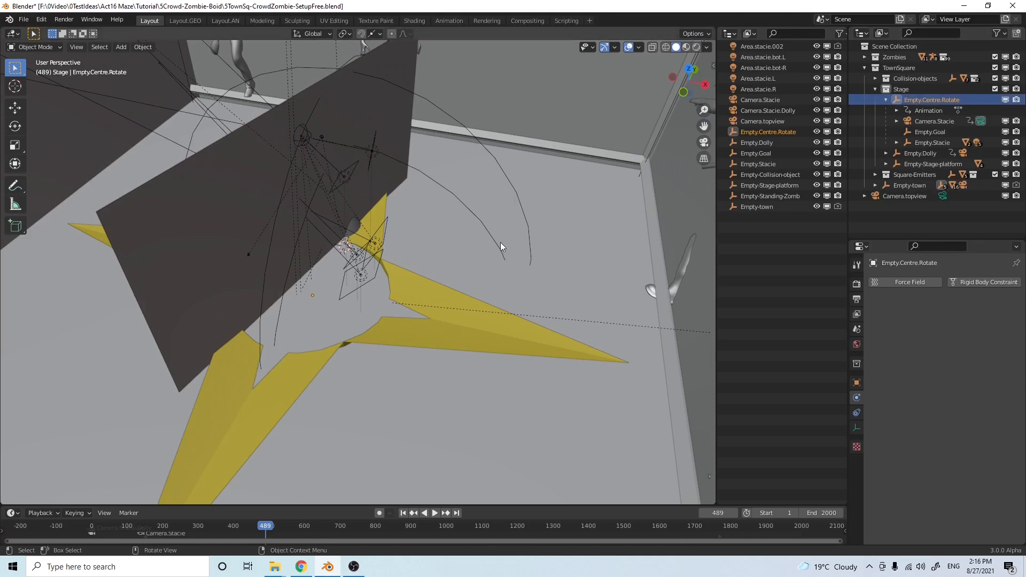
middle_click_drag(502, 245, 491, 277)
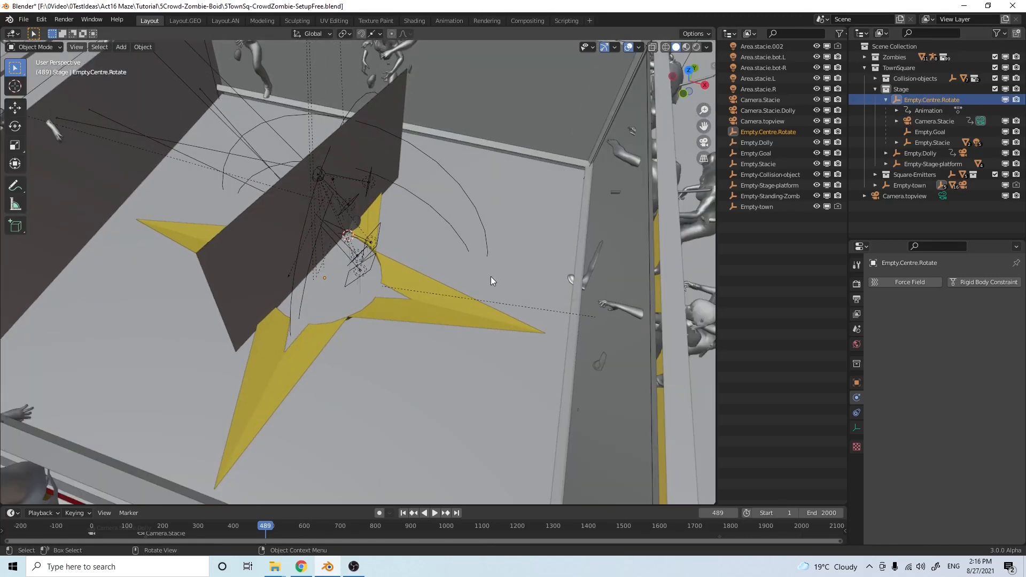
scroll(440, 320, "down", 2)
scroll(438, 312, "down", 2)
middle_click_drag(437, 304, 440, 309)
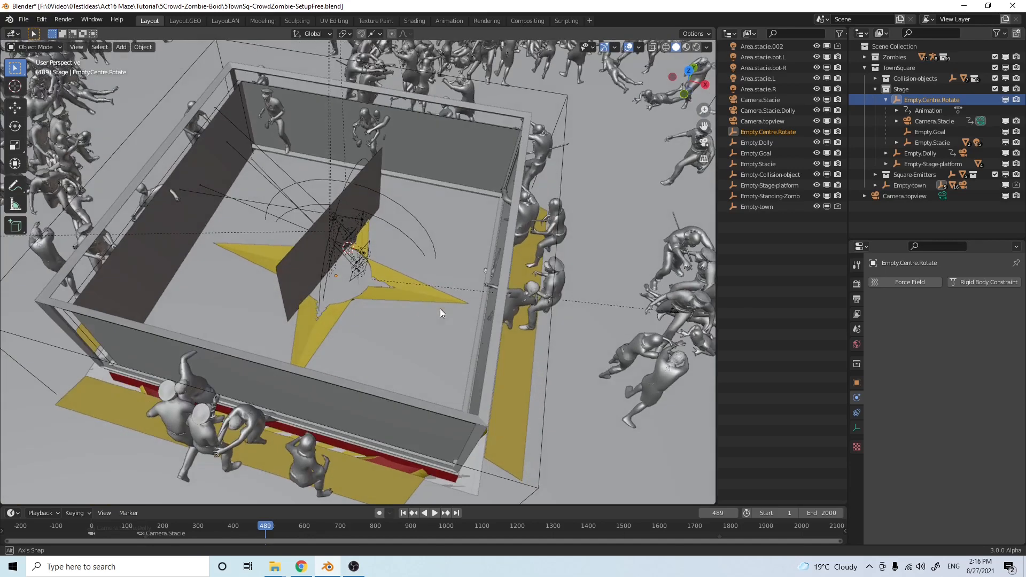
mouse_move(357, 290)
middle_mouse_down()
mouse_move(375, 298)
mouse_move(403, 283)
mouse_move(358, 306)
middle_mouse_up()
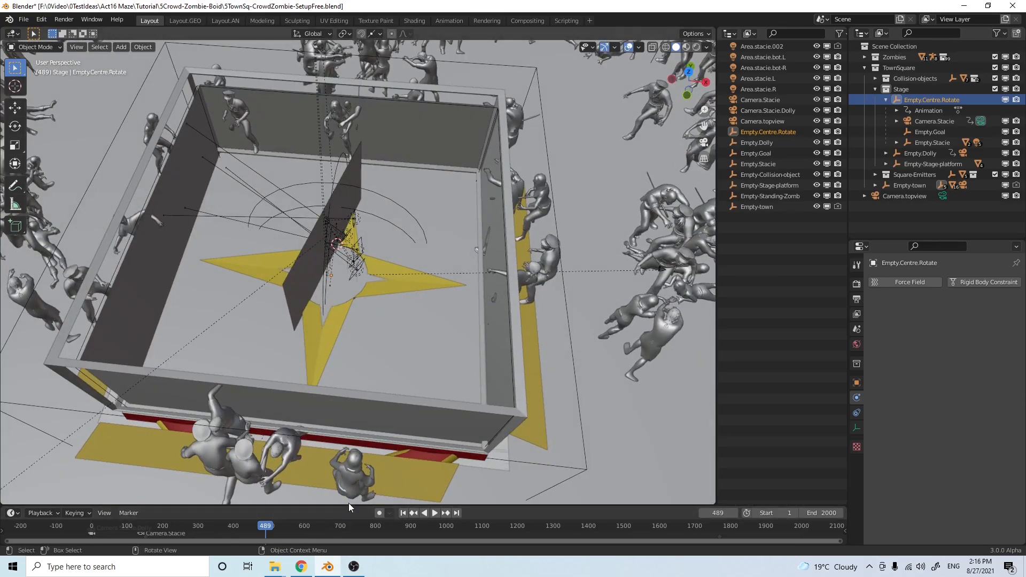
Enlarge the timeline and go to Empty.Centre.Rotate's first keyframe, around frame 151
left_click_drag(348, 504, 333, 474)
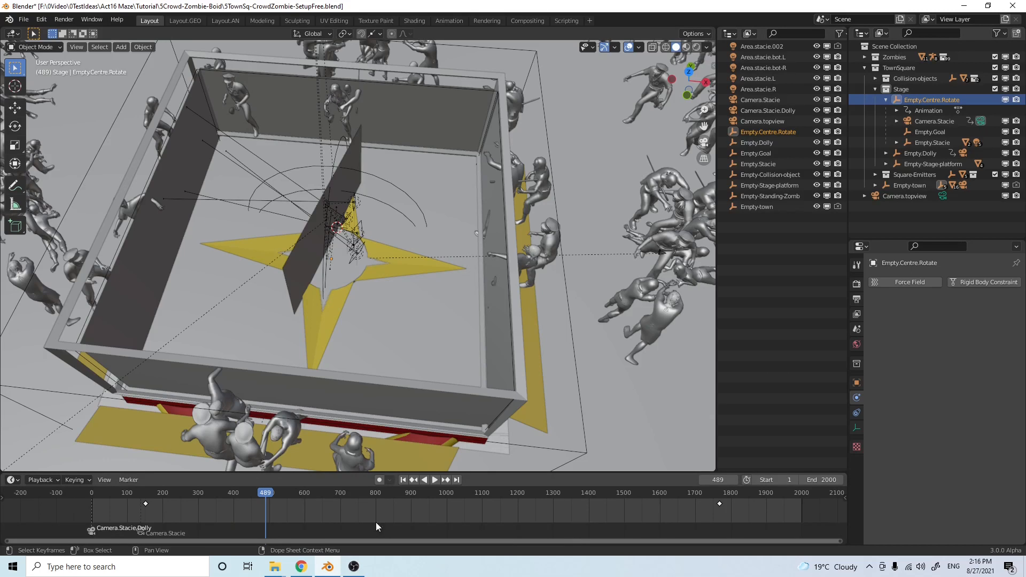
left_click(146, 492)
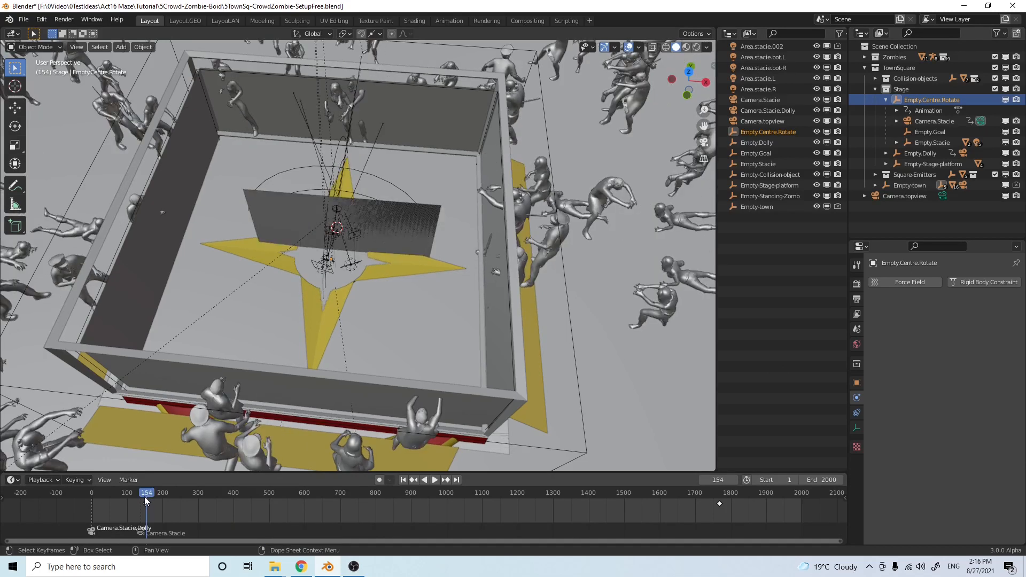
key("space")
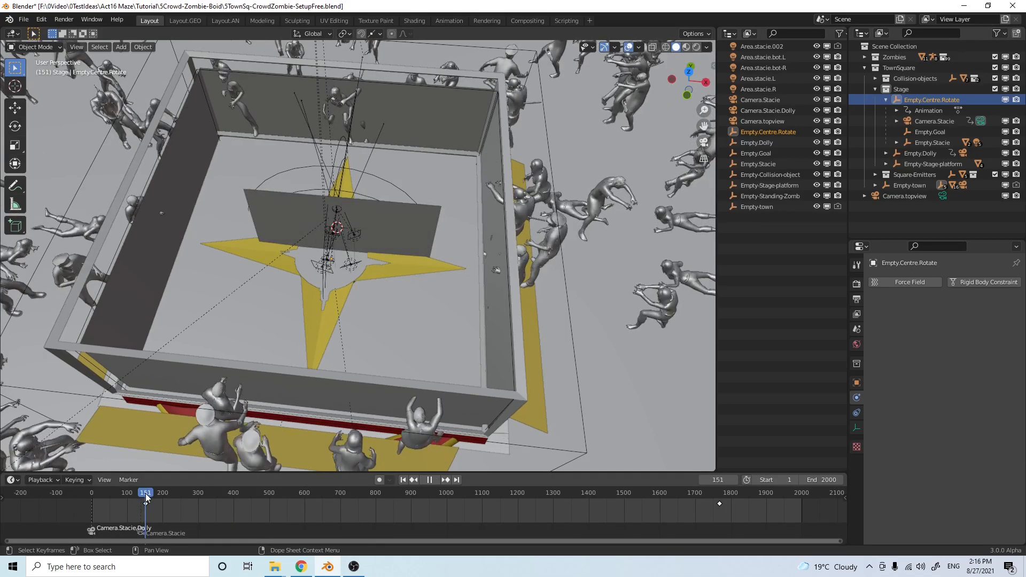
key("space")
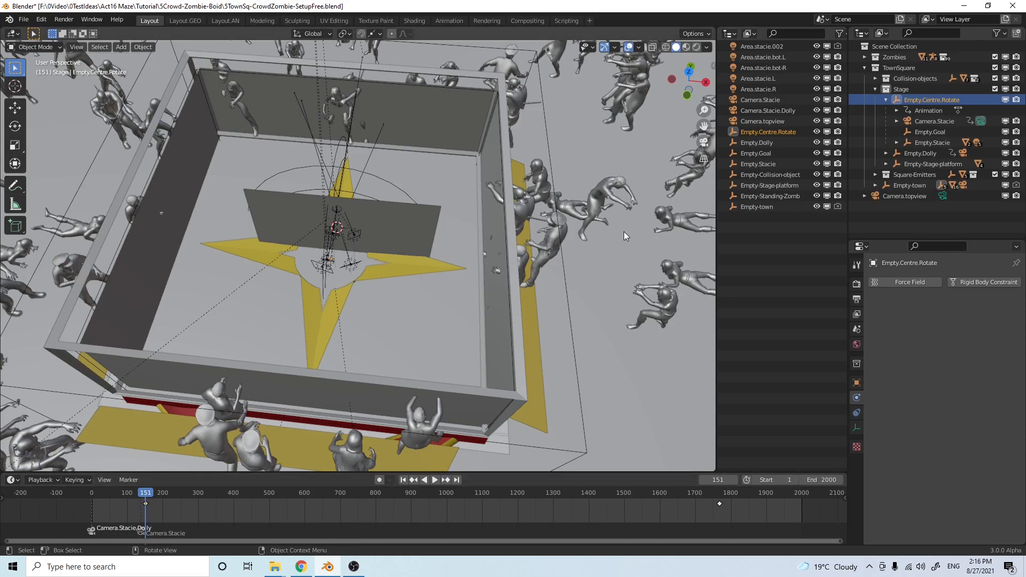
Show the transform values and check Empty.Centre.Rotate's rotation on frames 150 to 152
key("n")
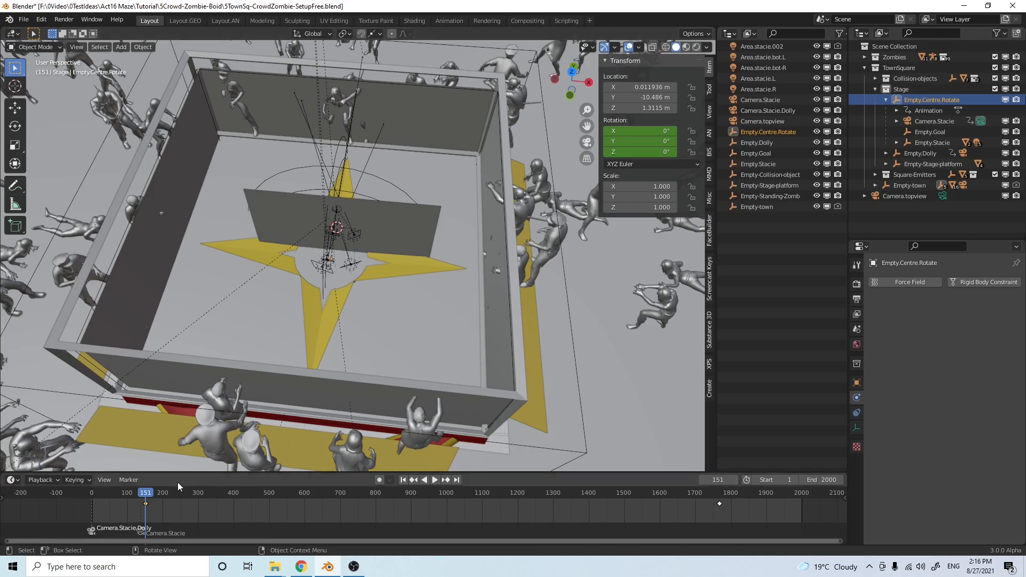
key("Left")
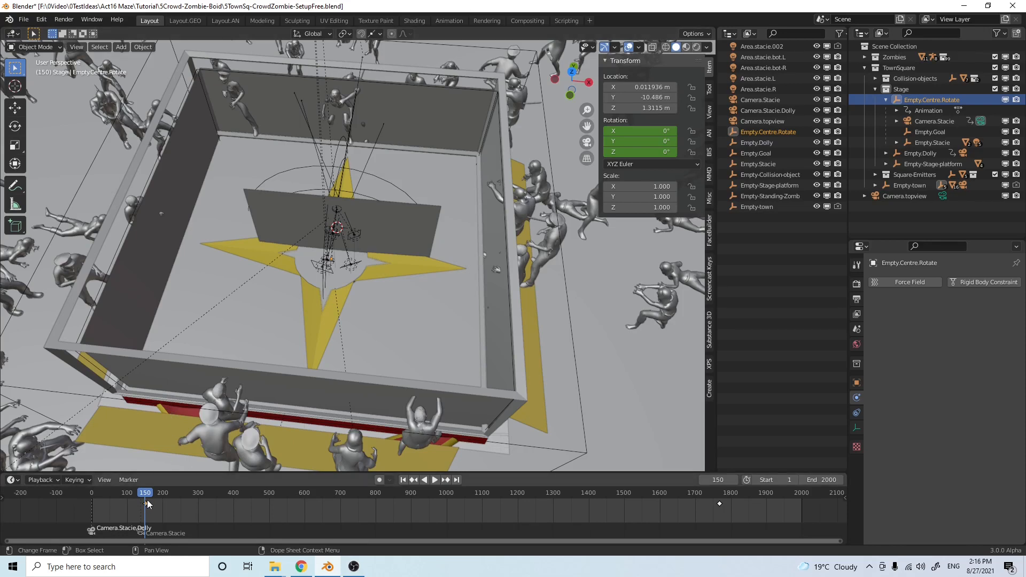
key("Right")
key("Right")
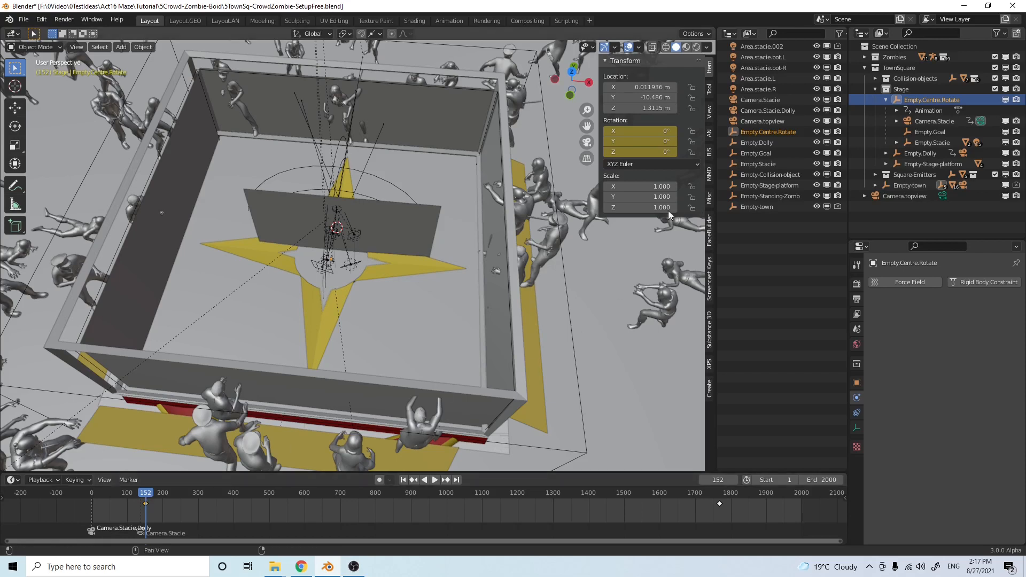
Go to Empty.Centre.Rotate's second keyframe near frame 1770 and step through the neighbouring frames to check its rotation
left_click(720, 493)
key("space")
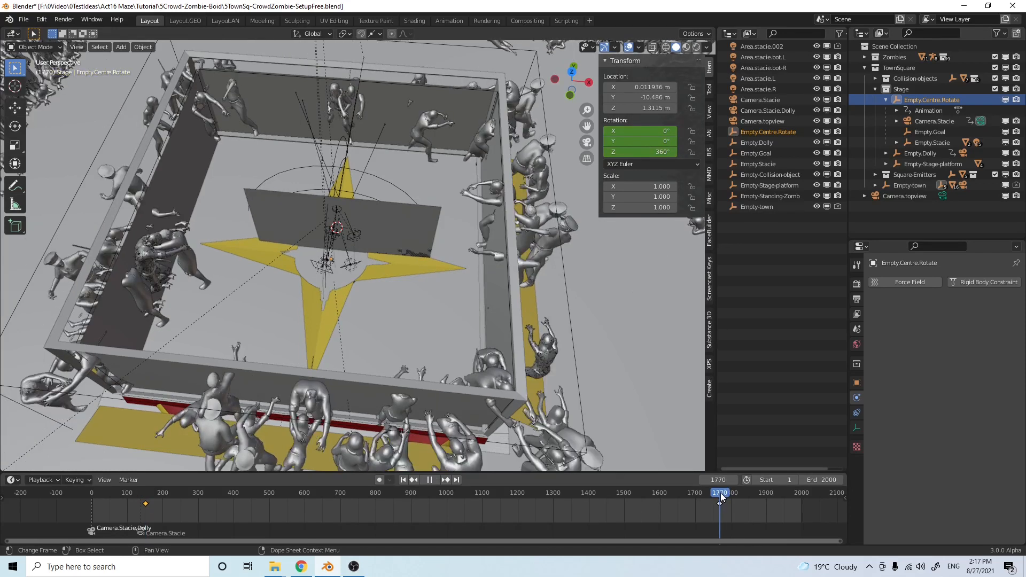
key("space")
key("Left")
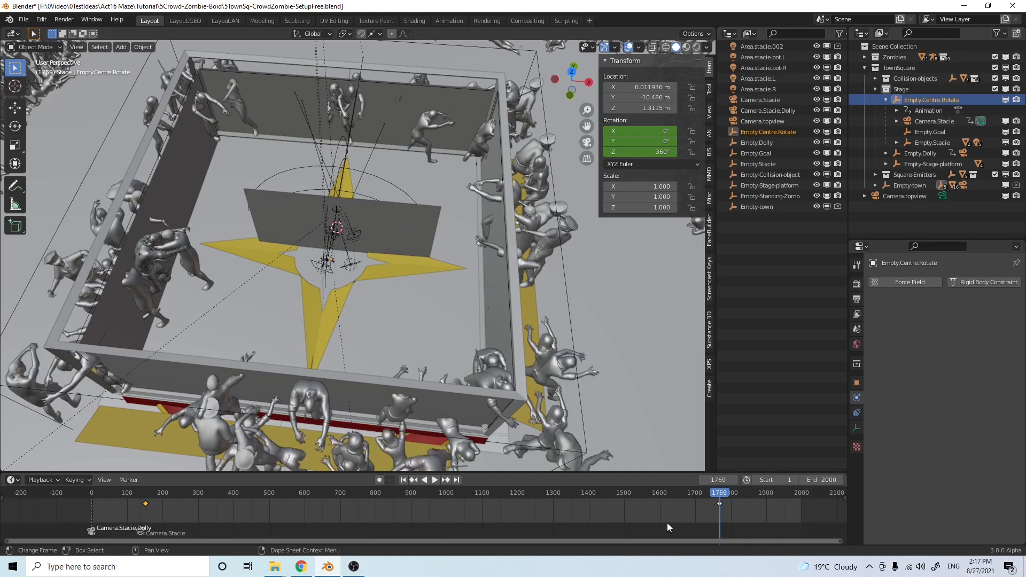
key("Right")
key("Right")
key("Right")
key("Left")
key("Left")
key("Left")
key("Left")
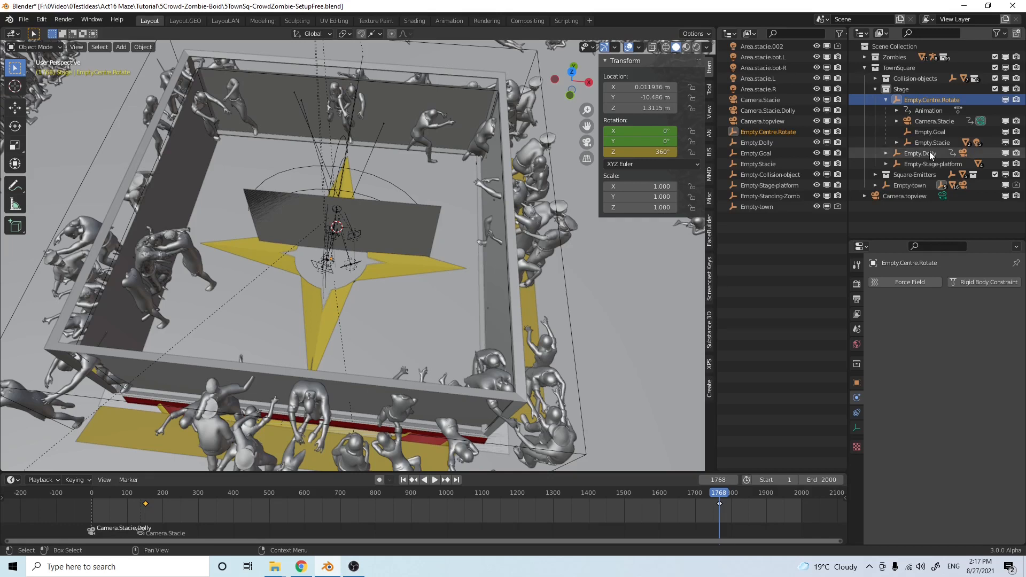
Make Camera.Stacie the active camera and look through it in material preview, with the camera frame enlarged in the viewport
left_click(925, 120)
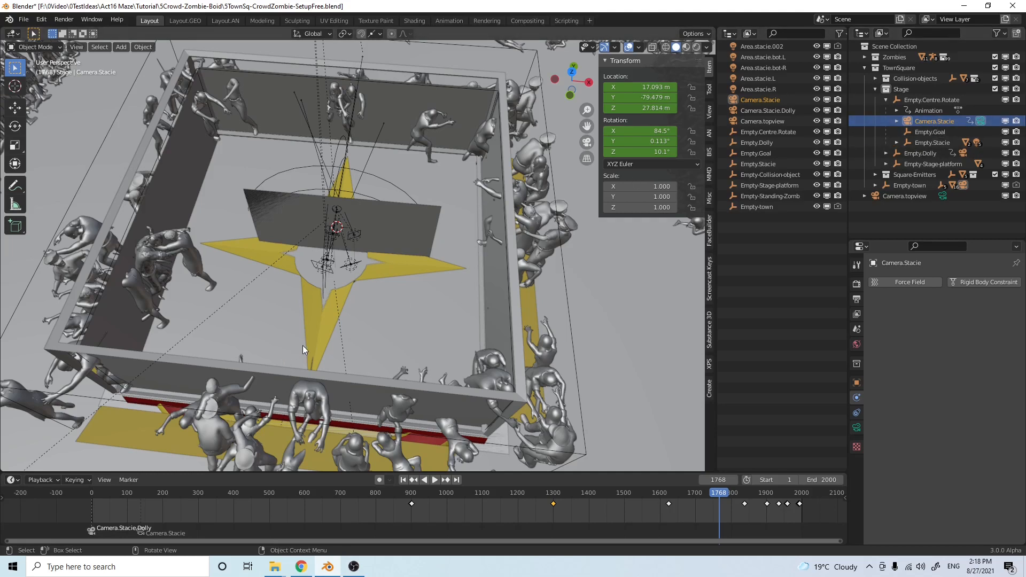
left_click(758, 101)
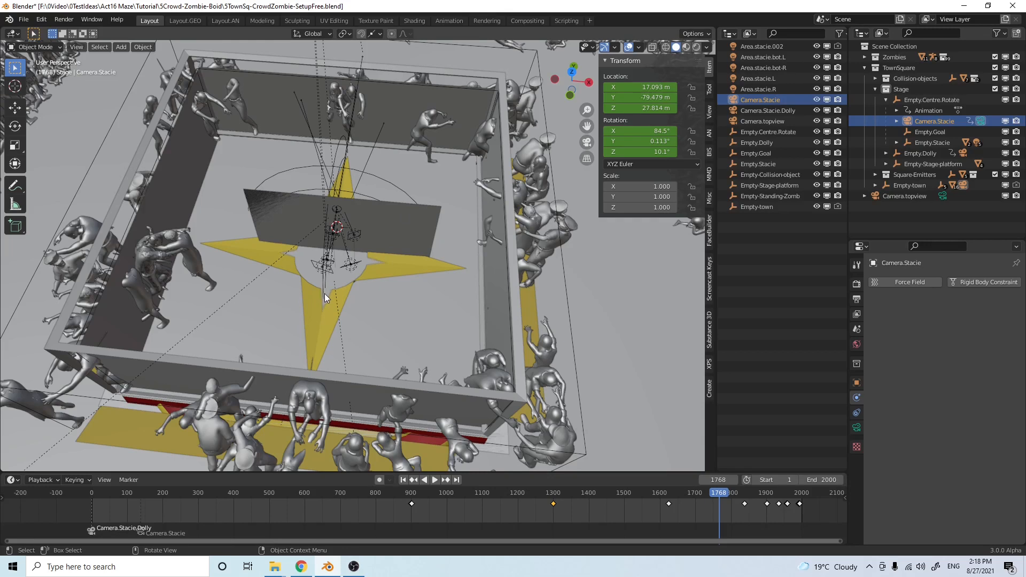
key("ctrl+KP_0")
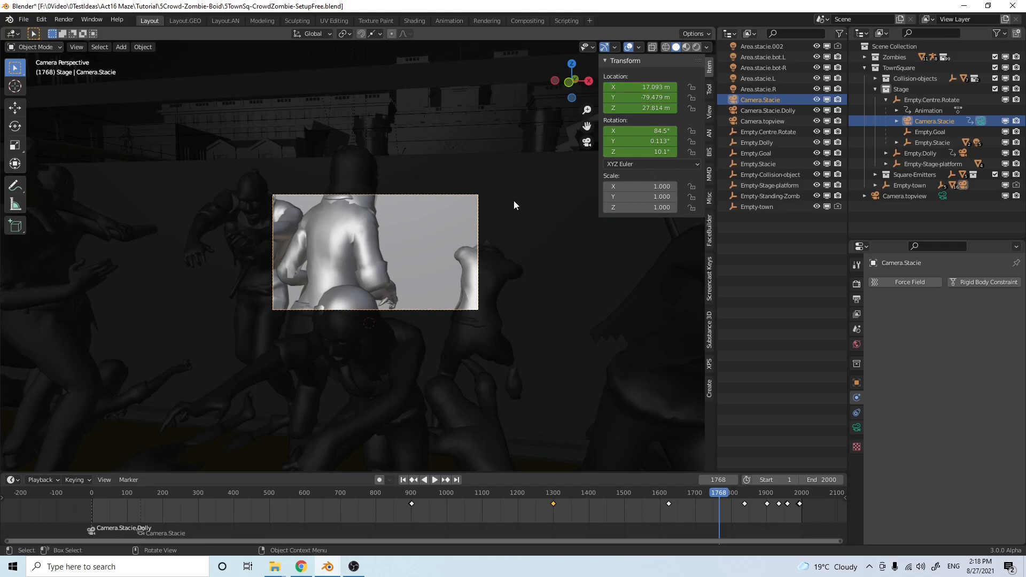
left_click(685, 46)
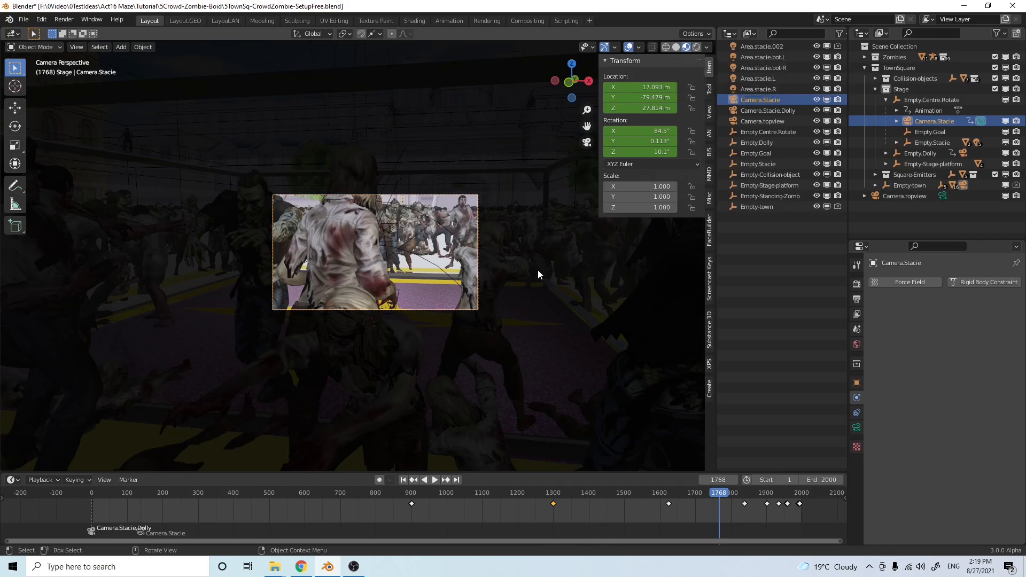
scroll(537, 278, "up", 4)
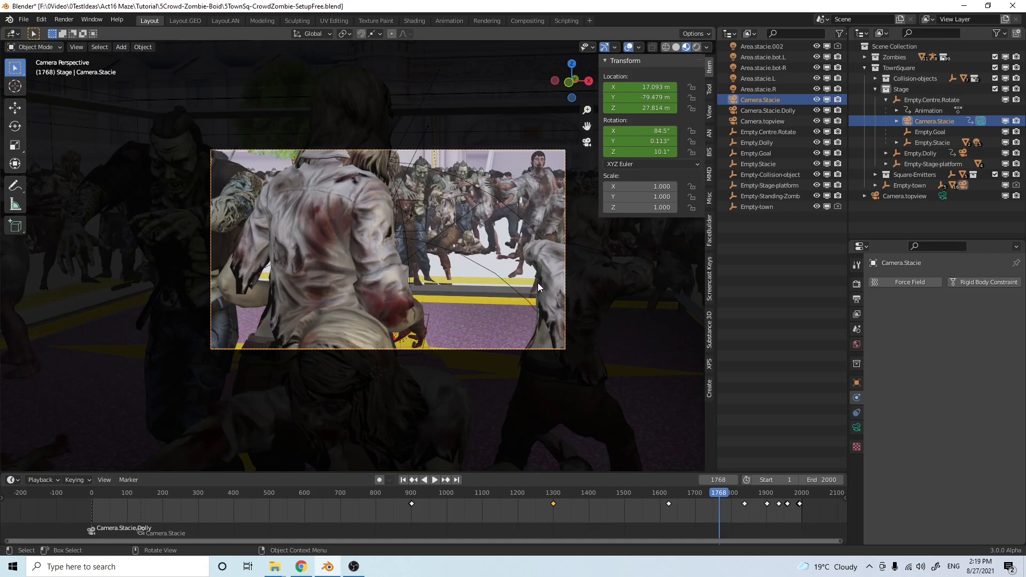
middle_click_drag(614, 320, 550, 323, "shift")
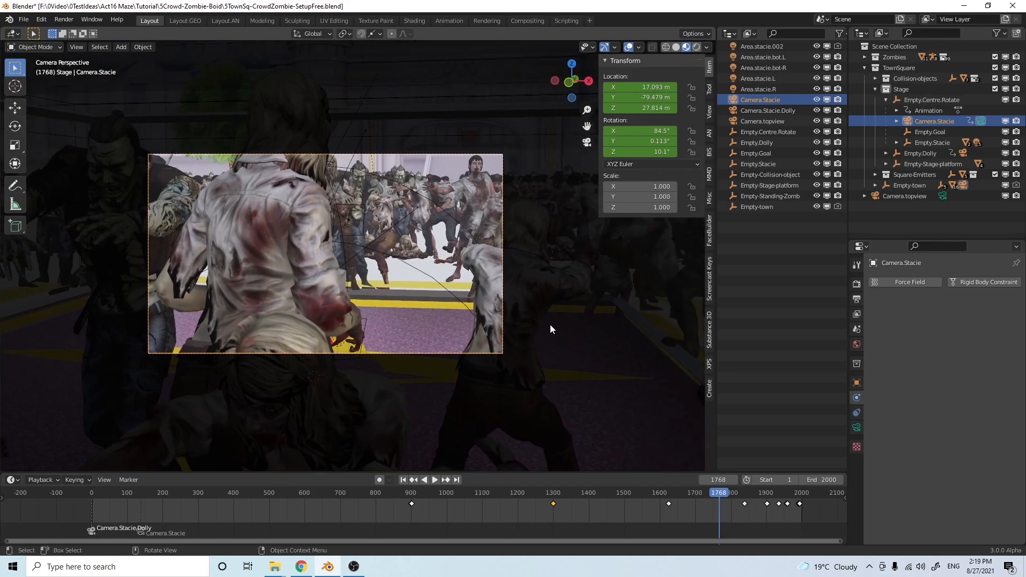
scroll(550, 324, "up", 2)
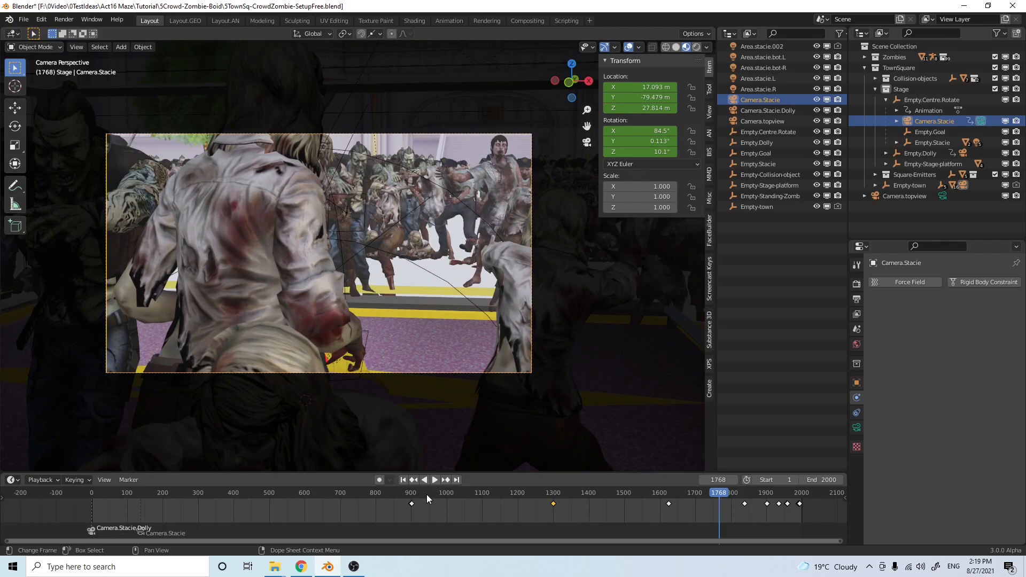
Play the animation through Camera.Stacie from frame 869 and stop at frame 922
left_click(400, 495)
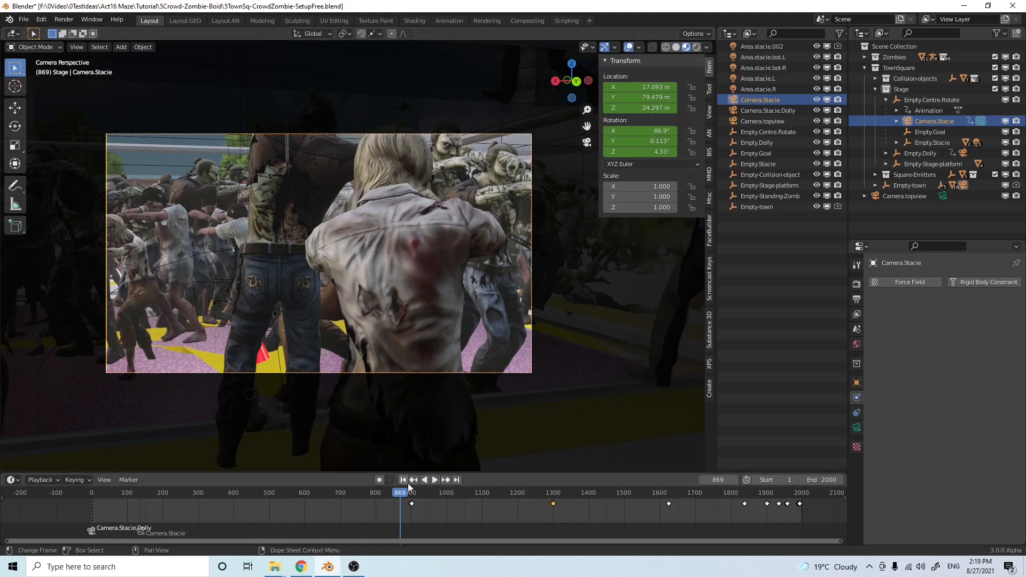
left_click(434, 480)
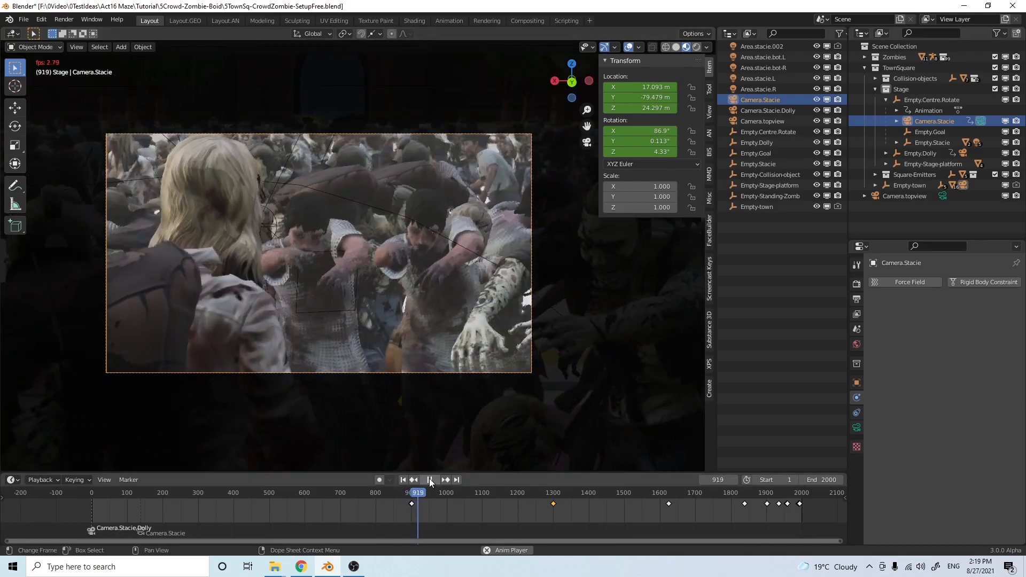
left_click(429, 479)
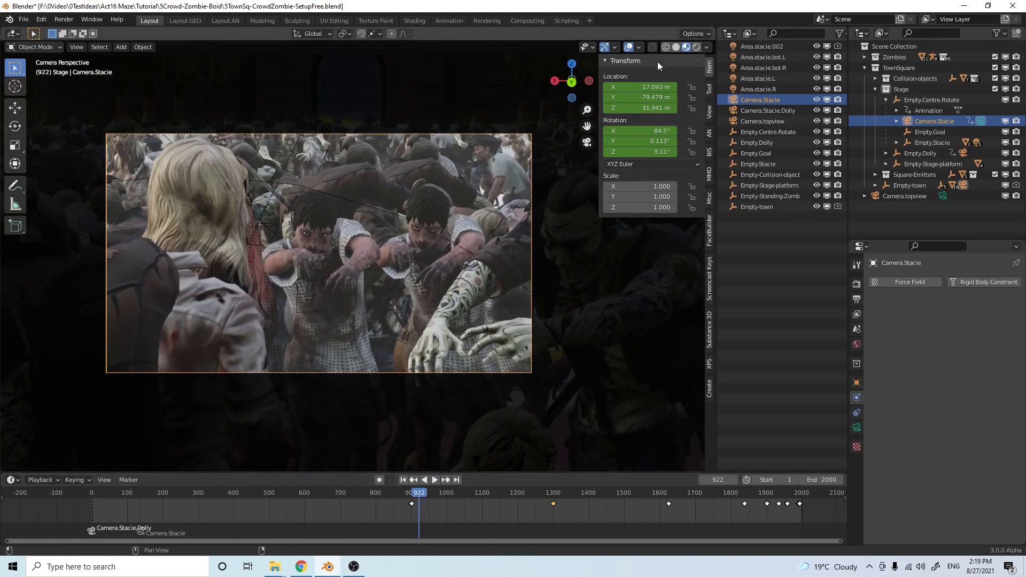
Leave the camera view and play the crowd and camera movement around the stage from above, stopping at frame 959
middle_click_drag(331, 211, 400, 273)
scroll(401, 272, "down", 5)
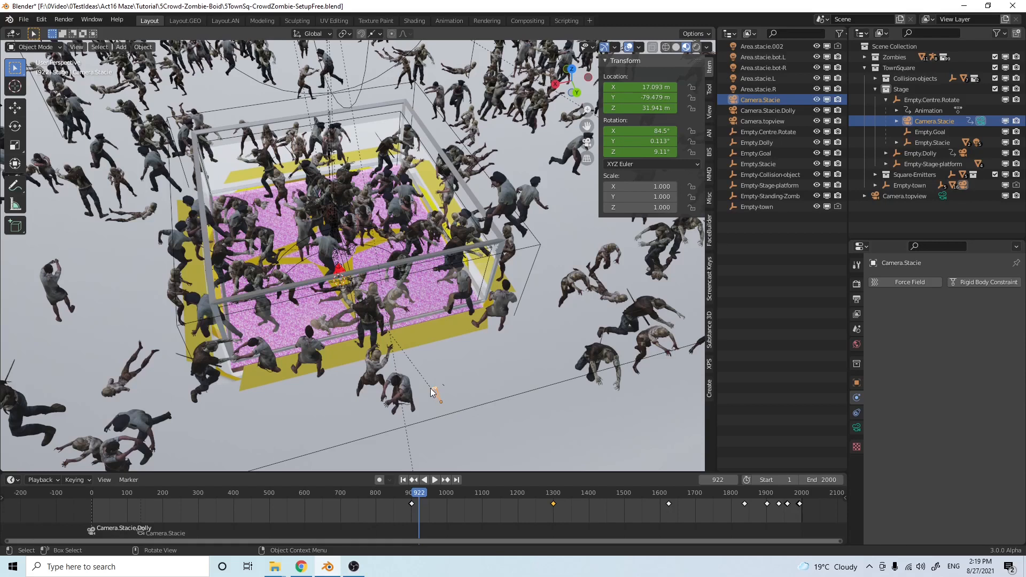
middle_click_drag(354, 286, 374, 319)
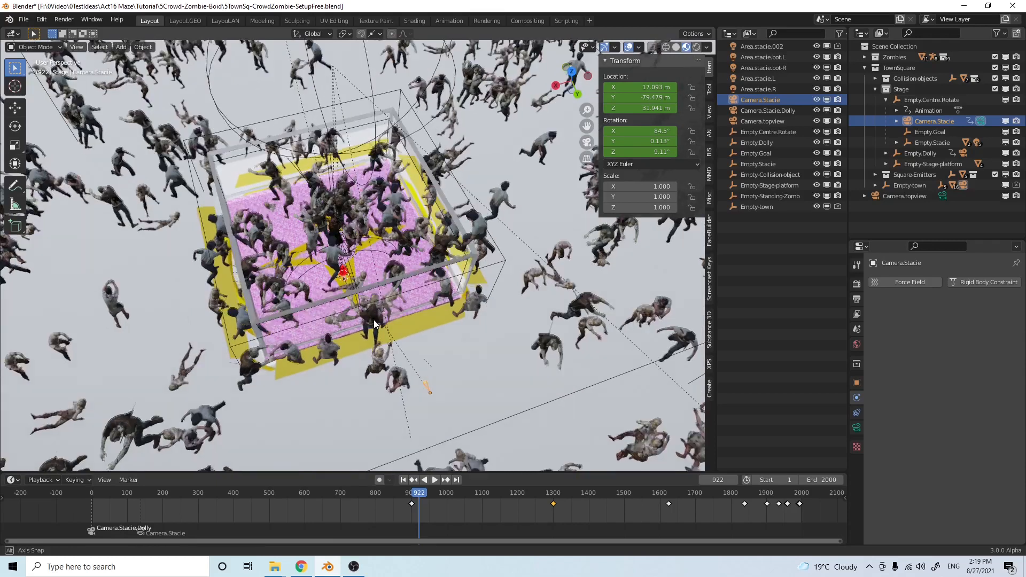
left_click(436, 483)
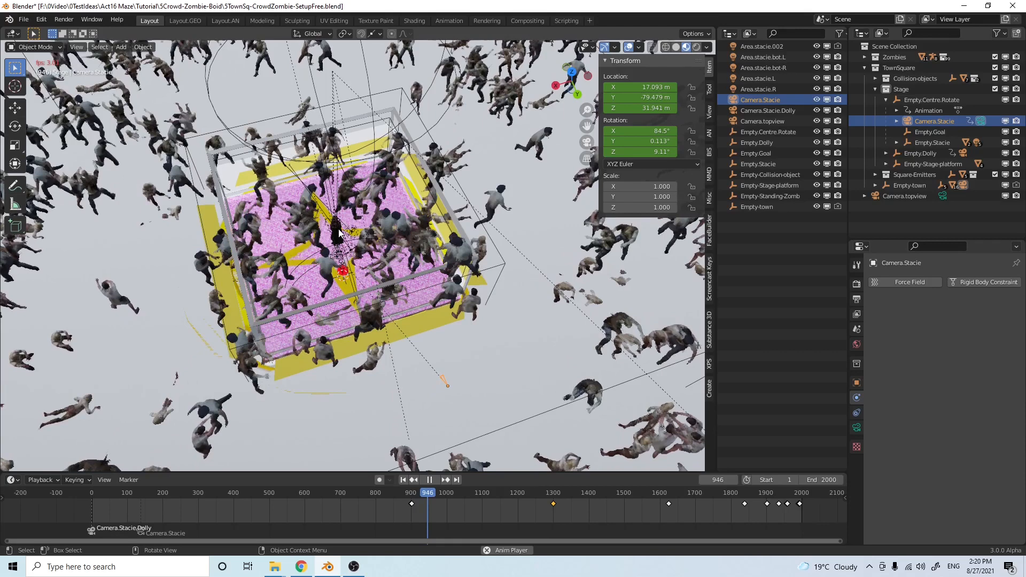
left_click(431, 479)
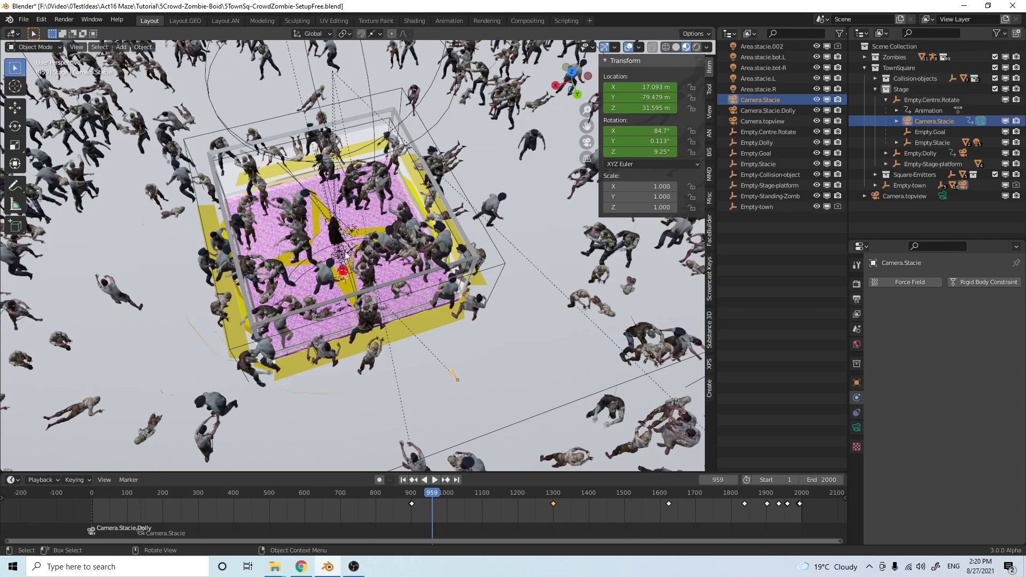
middle_click_drag(350, 316, 368, 363)
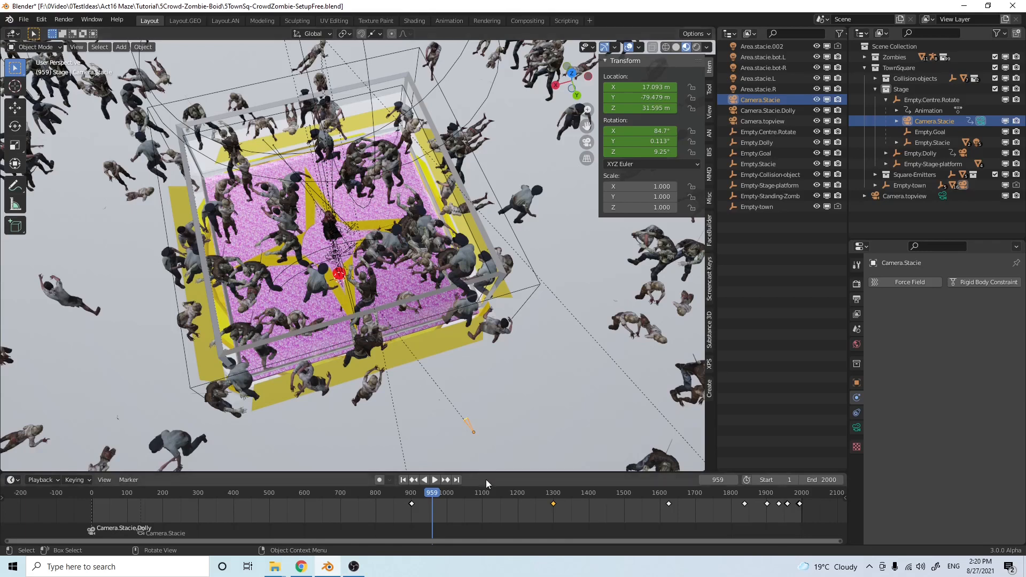
middle_click_drag(486, 412, 486, 412)
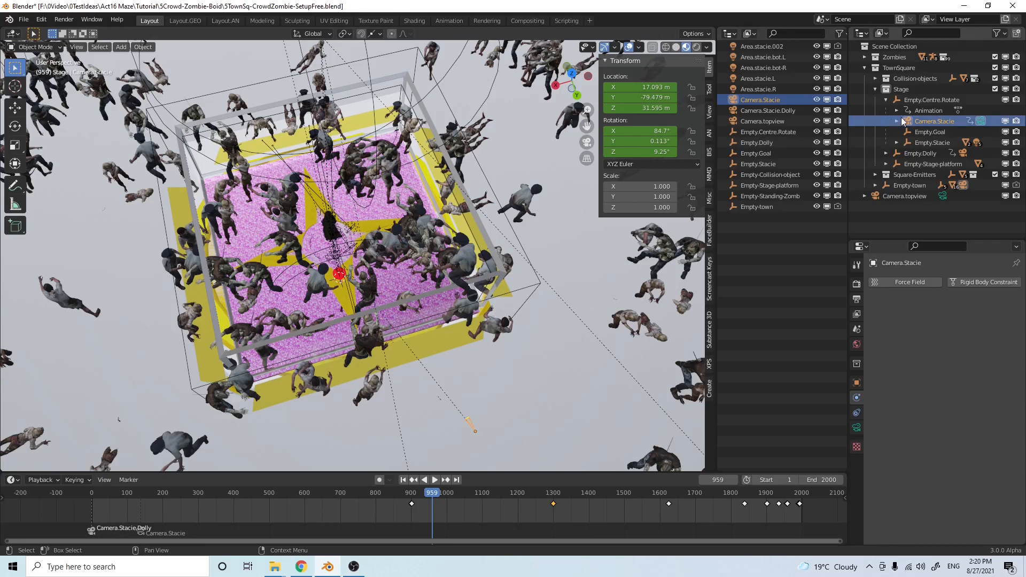
Select Empty.Centre.Rotate and its child Empty.Goal in turn, and expand and select Empty.Stacie to examine its children
left_click(920, 101)
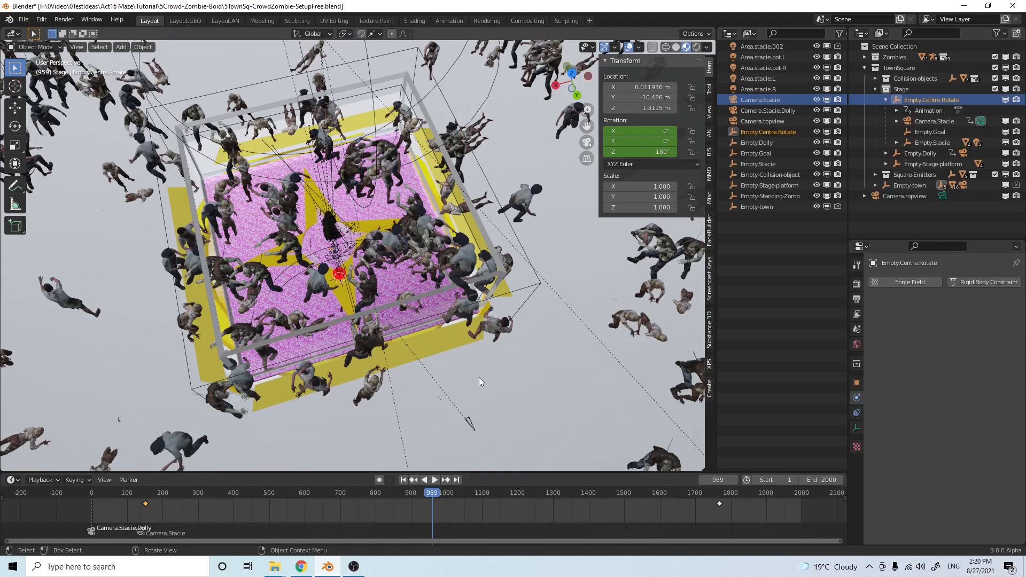
left_click(929, 131)
left_click(931, 142)
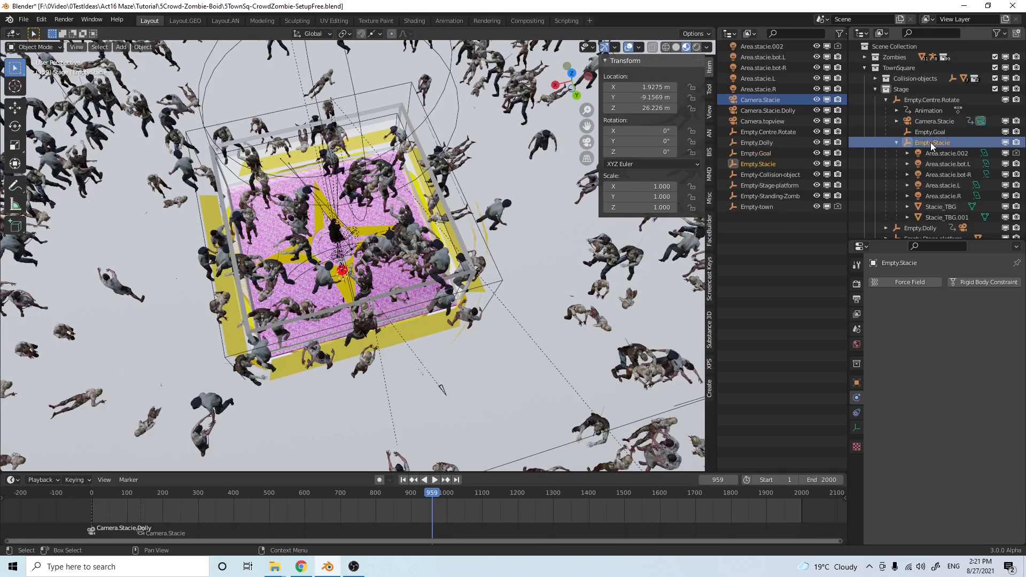
Move in on the performer on the stage and select her Stacie_TBG plane
middle_click_drag(321, 262, 302, 186)
scroll(294, 238, "up", 4)
scroll(315, 207, "up", 2)
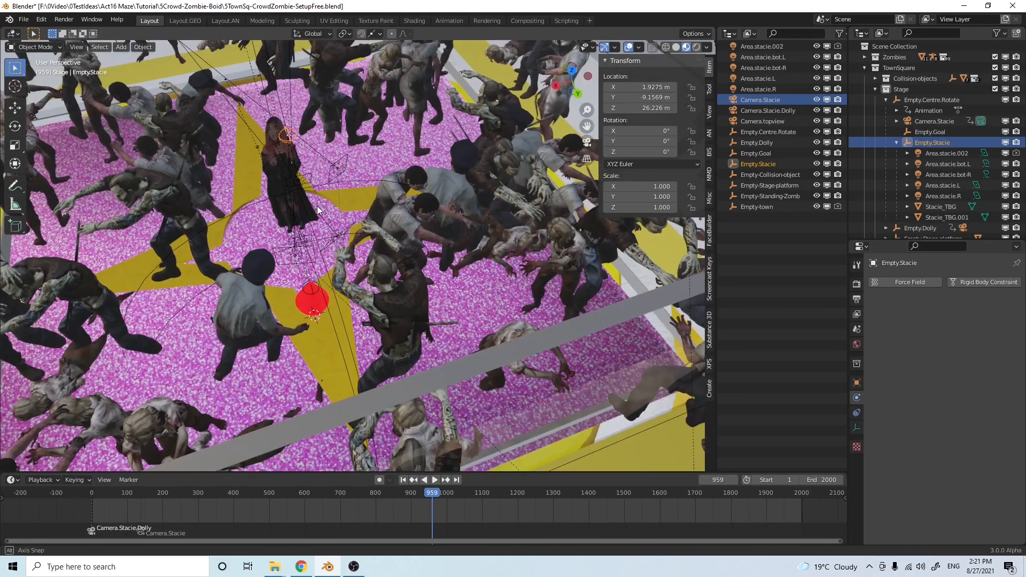
left_click(278, 158)
scroll(344, 200, "down", 5)
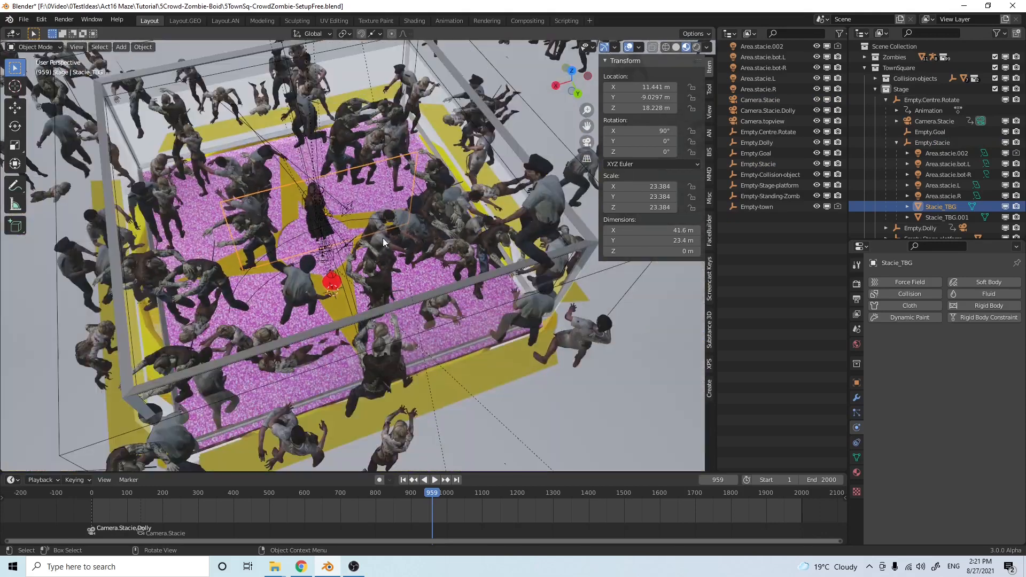
Return the animation to frame 1, play it briefly and stop at frame 9
left_click(404, 479)
scroll(367, 274, "up", 1)
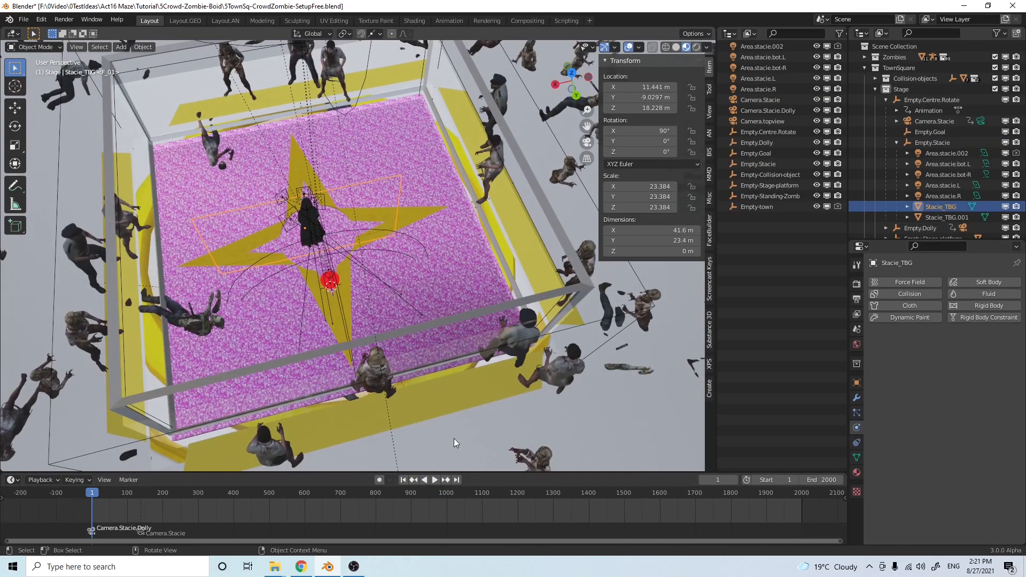
left_click(434, 480)
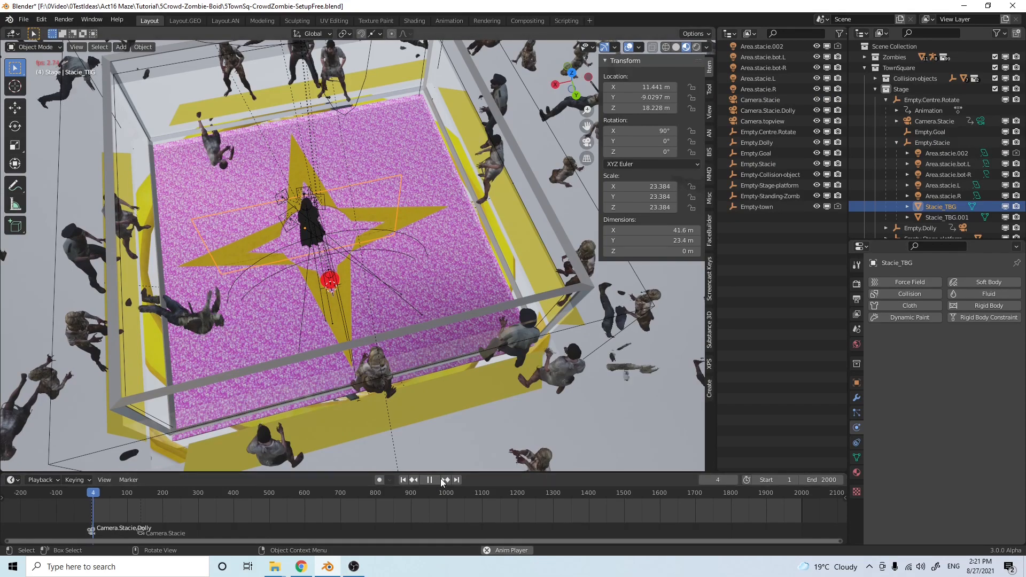
left_click(430, 479)
Select the Stacie_TBG.001 plane behind the performer, viewed from the back of the stage
scroll(306, 325, "up", 5)
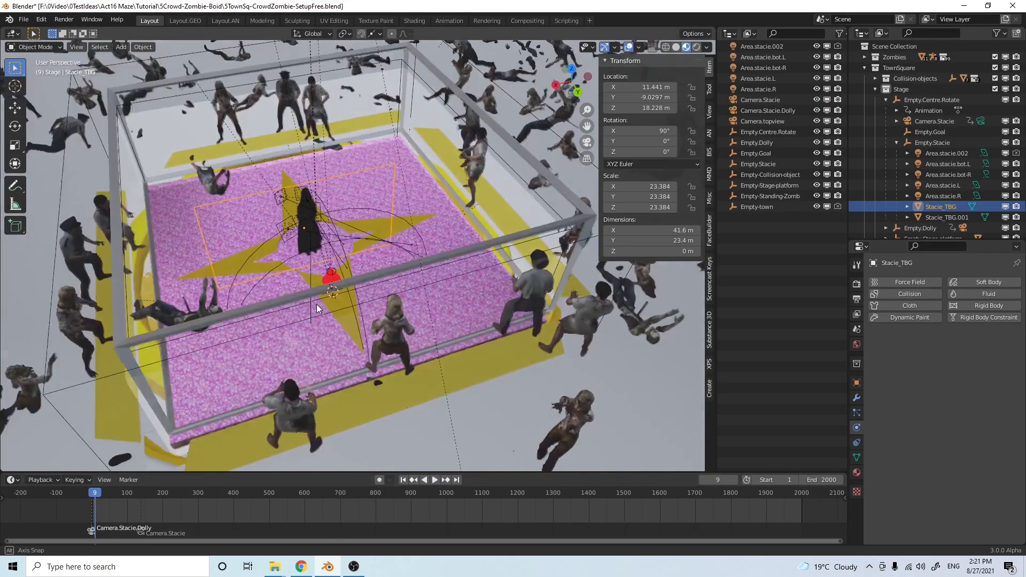
middle_click_drag(306, 287, 338, 284)
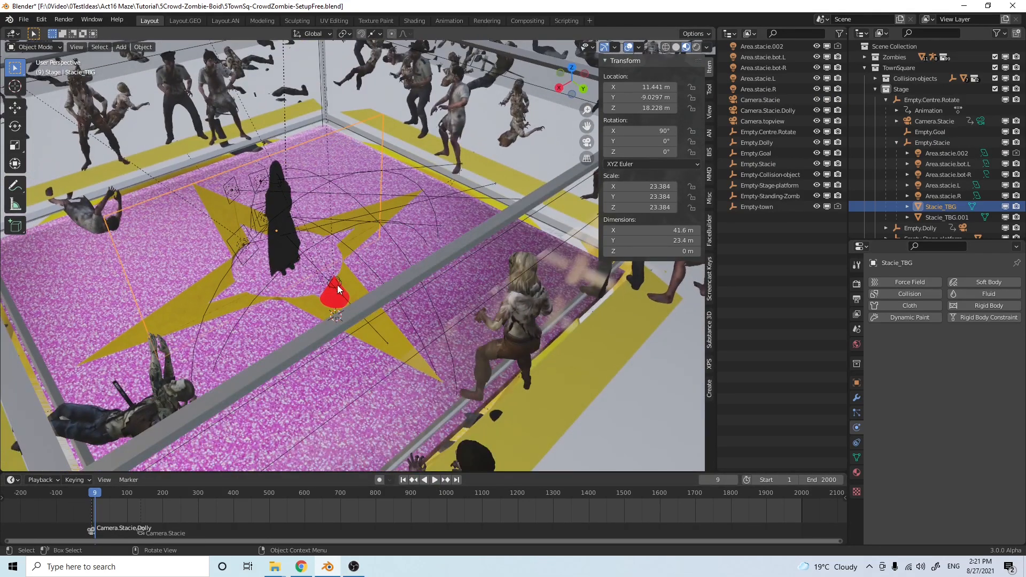
left_click(352, 155)
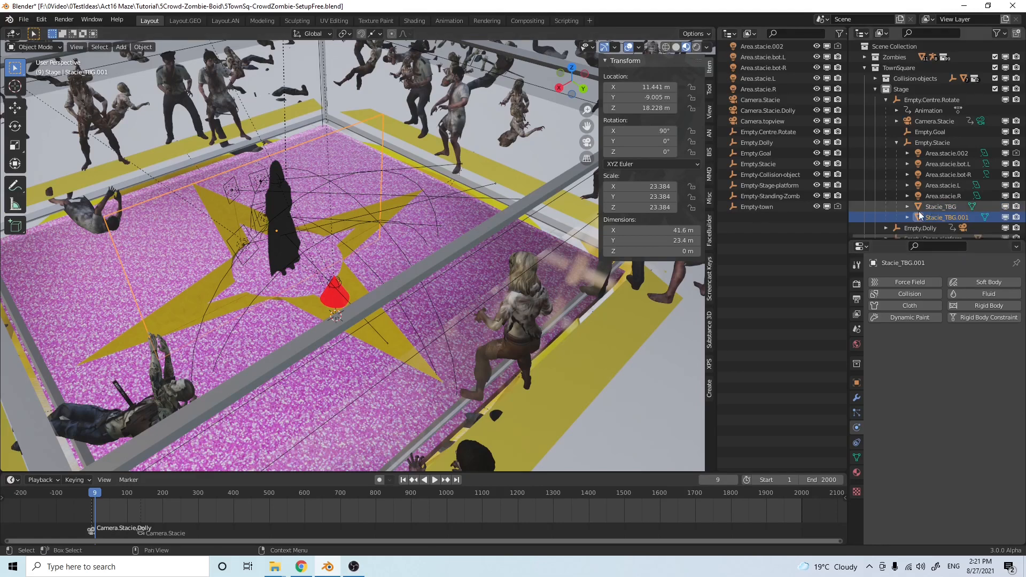
Select Empty.Stacie and its child light Area.stacie.002, and examine the light from the performer's front
left_click(930, 143)
left_click(931, 152)
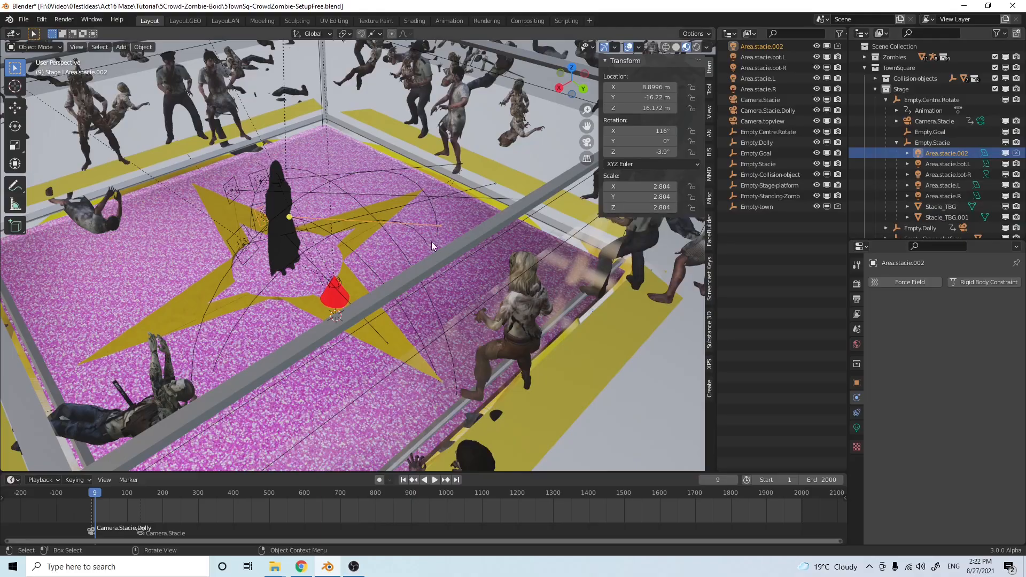
scroll(431, 241, "up", 5)
middle_click_drag(345, 247, 485, 236)
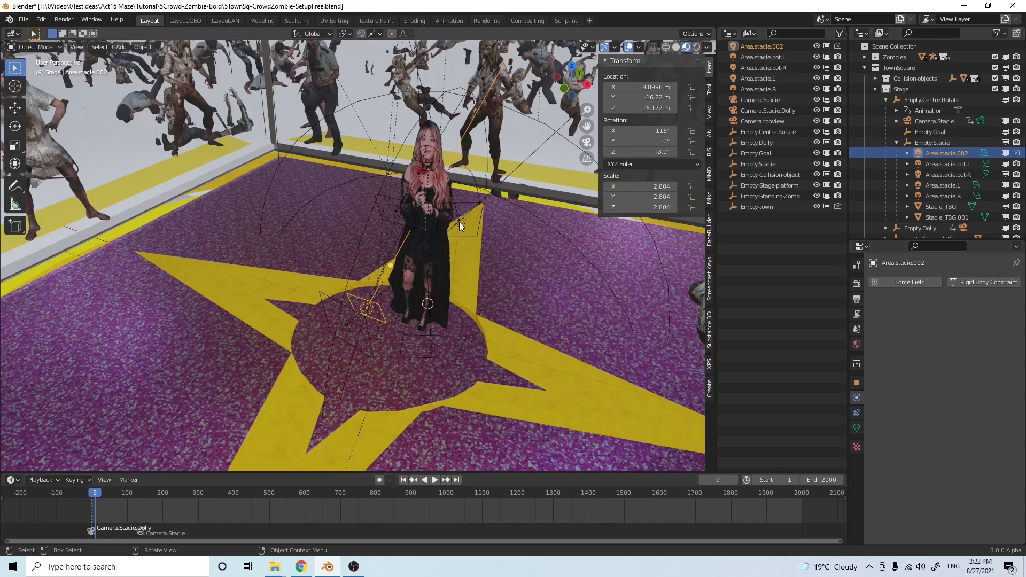
scroll(459, 223, "down", 4)
scroll(460, 224, "up", 4)
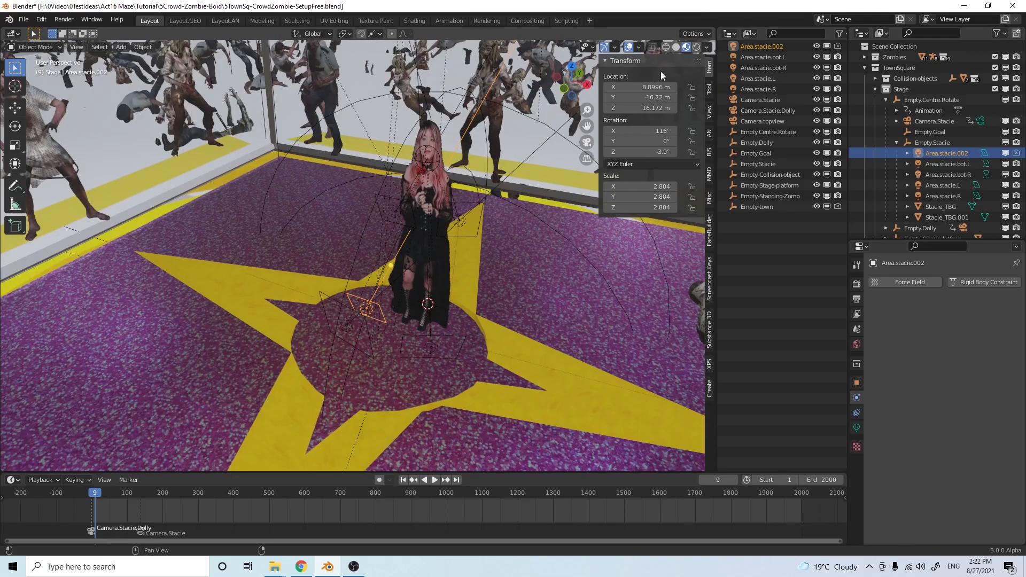
Switch the viewport to rendered shading and examine how Area.stacie.002 lights the performer from several angles
left_click(697, 47)
mouse_move(477, 321)
middle_mouse_down()
mouse_move(495, 319)
mouse_move(483, 301)
mouse_move(457, 307)
middle_mouse_up()
scroll(494, 318, "up", 3)
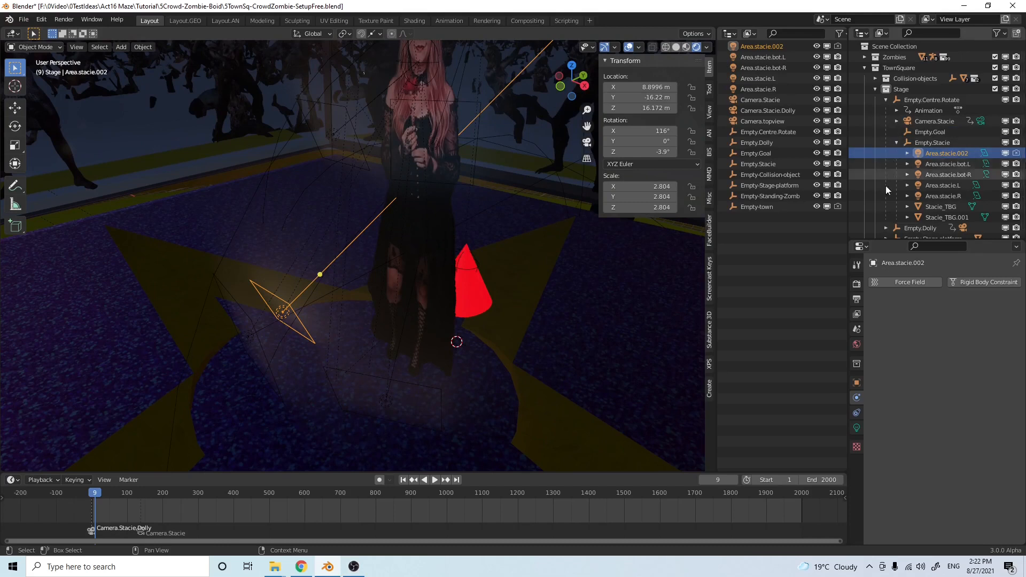
middle_click_drag(506, 213, 485, 219)
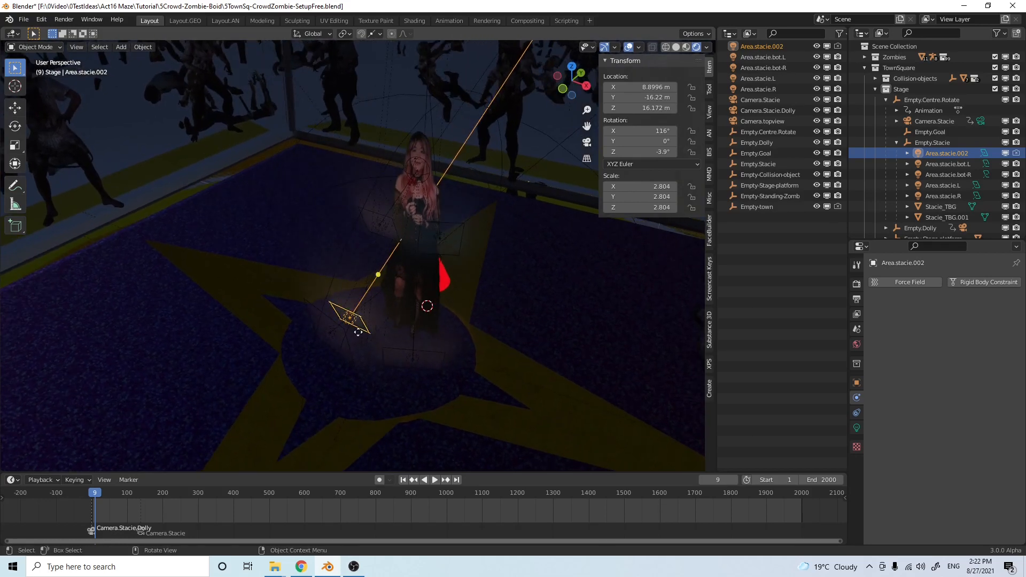
middle_click_drag(442, 328, 469, 330)
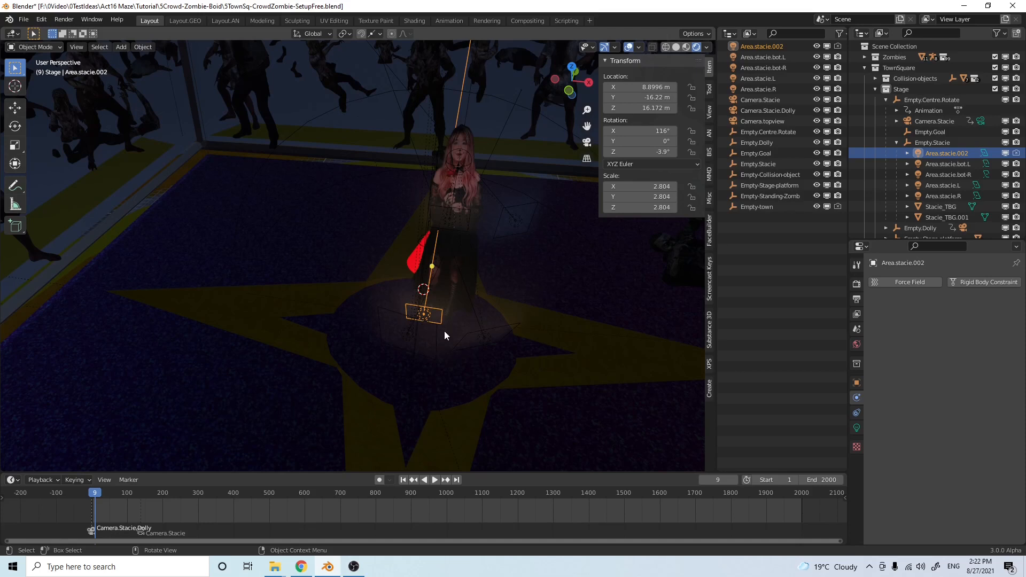
middle_click_drag(466, 192, 470, 243)
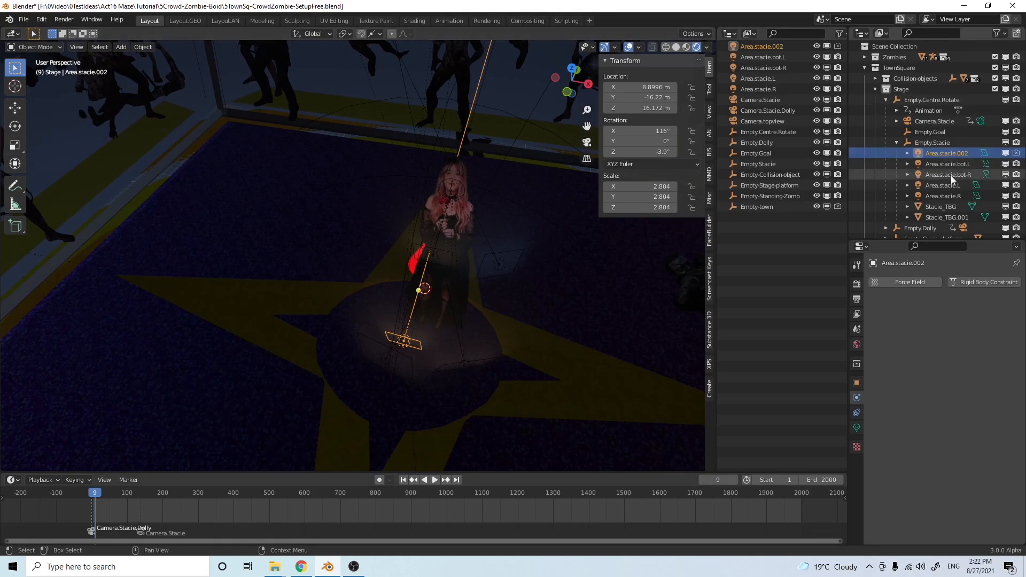
Add Area.stacie.R to the light selection, and select the parent Empty.Stacie at the performer's head
left_click(944, 196, "ctrl")
mouse_move(937, 155)
left_mouse_down()
mouse_move(938, 177)
mouse_move(941, 158)
left_mouse_up()
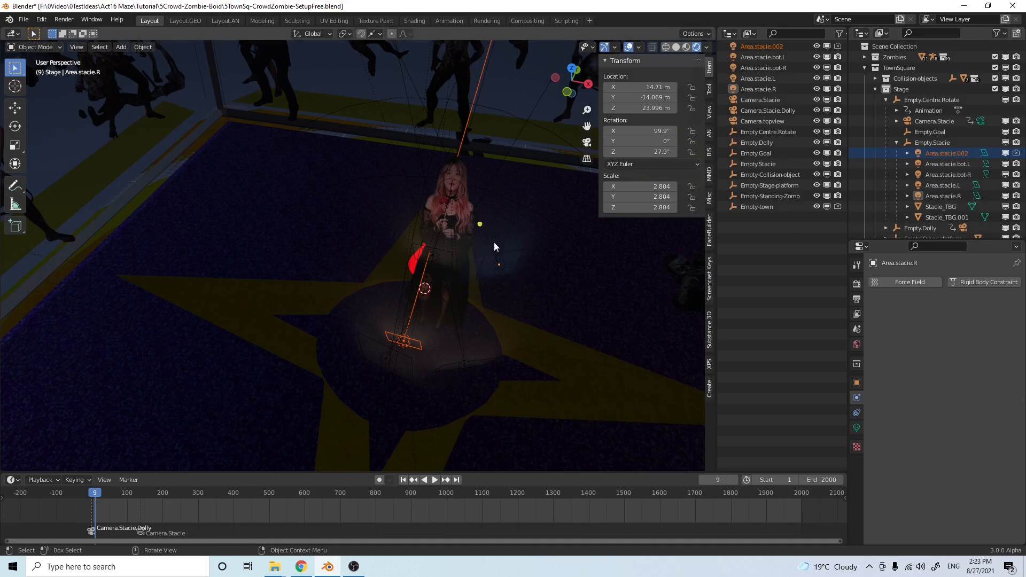
left_click(454, 198)
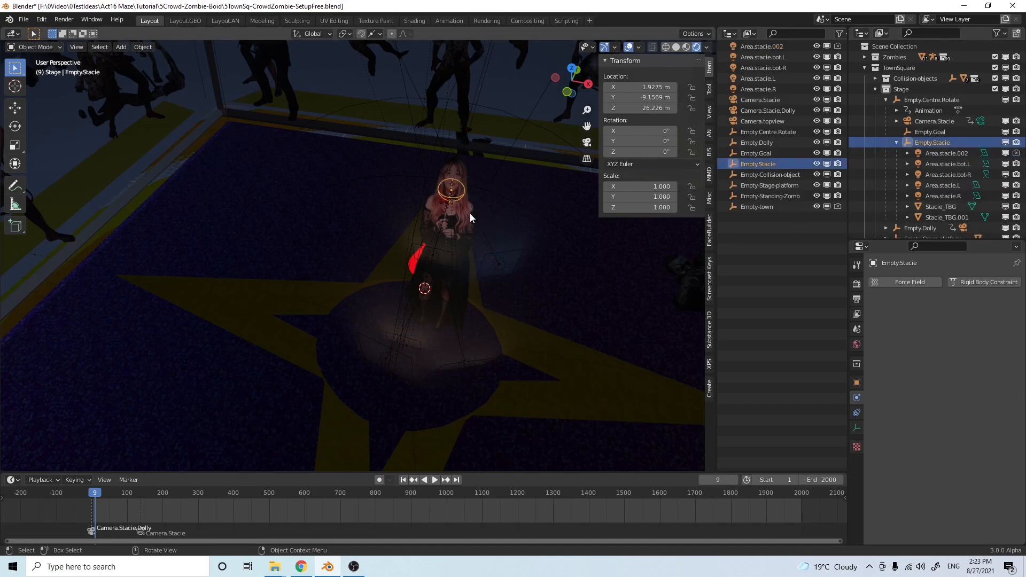
Select the two performer planes, Stacie_TBG and Stacie_TBG.001, in turn
left_click(469, 214)
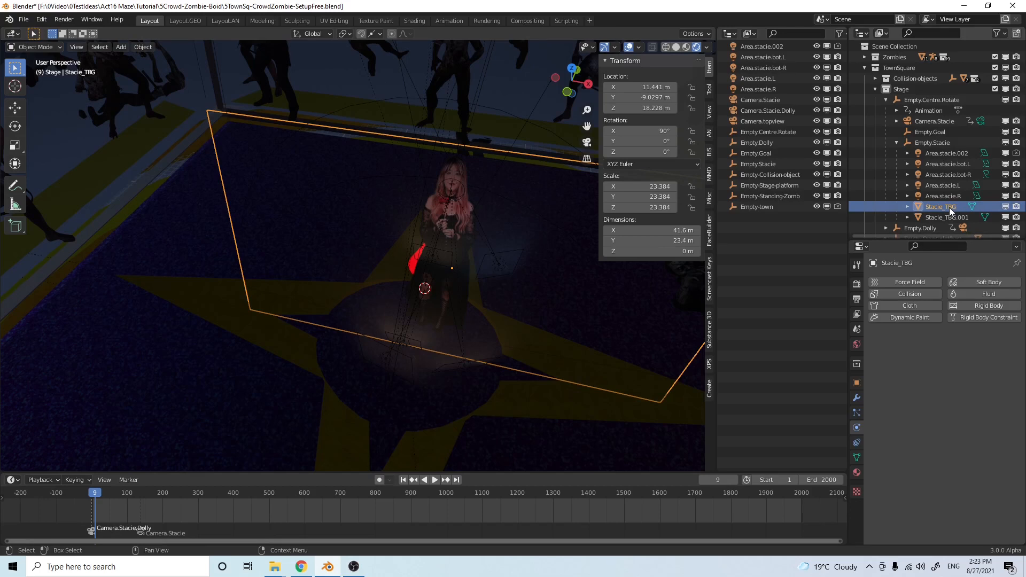
middle_click_drag(474, 235, 497, 243)
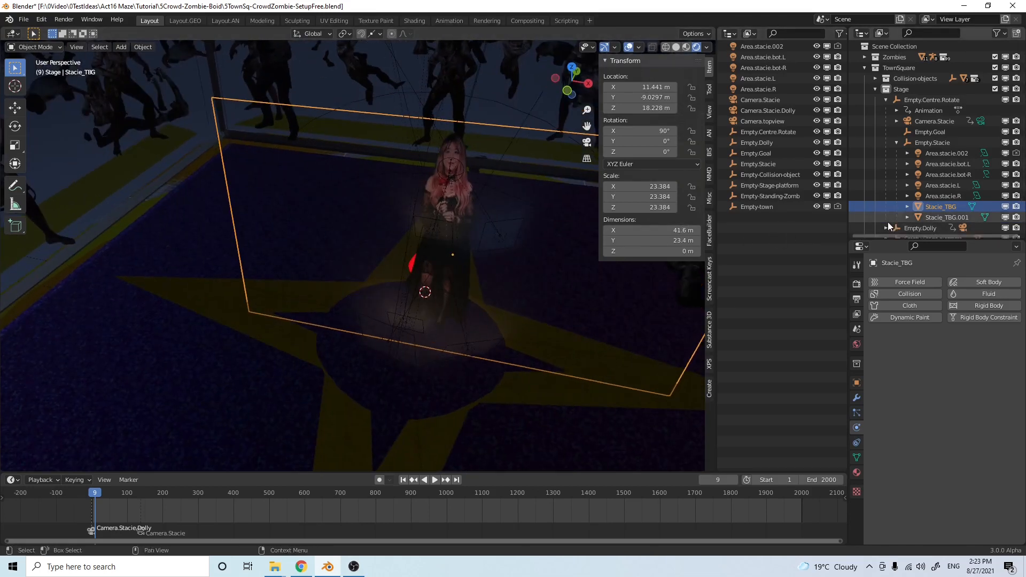
left_click(940, 216)
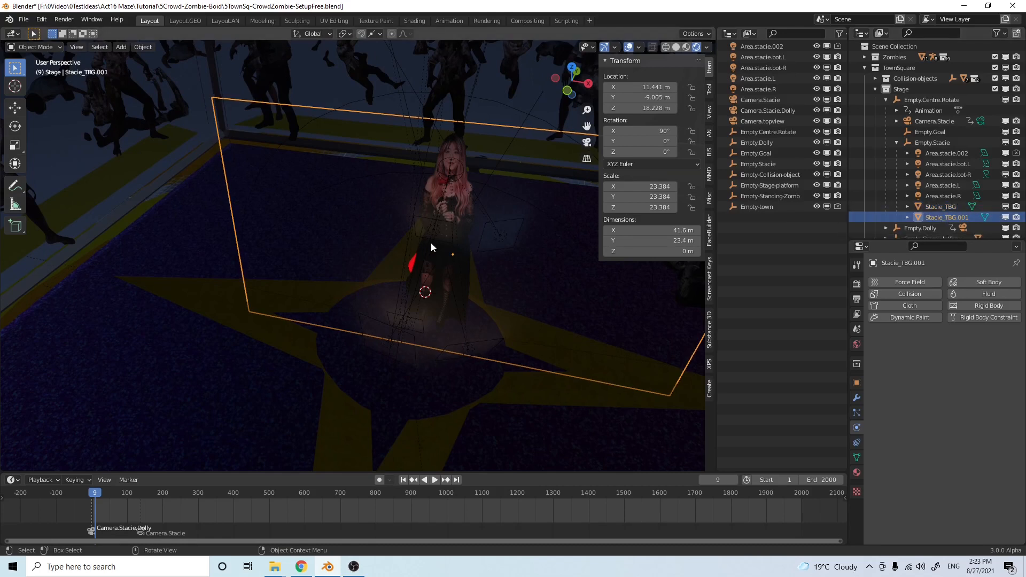
Examine the Stacie_TBG.001 plane and the lit performer from behind, the side and the front in rendered view
middle_click_drag(483, 280, 313, 278)
middle_click_drag(248, 227, 270, 229)
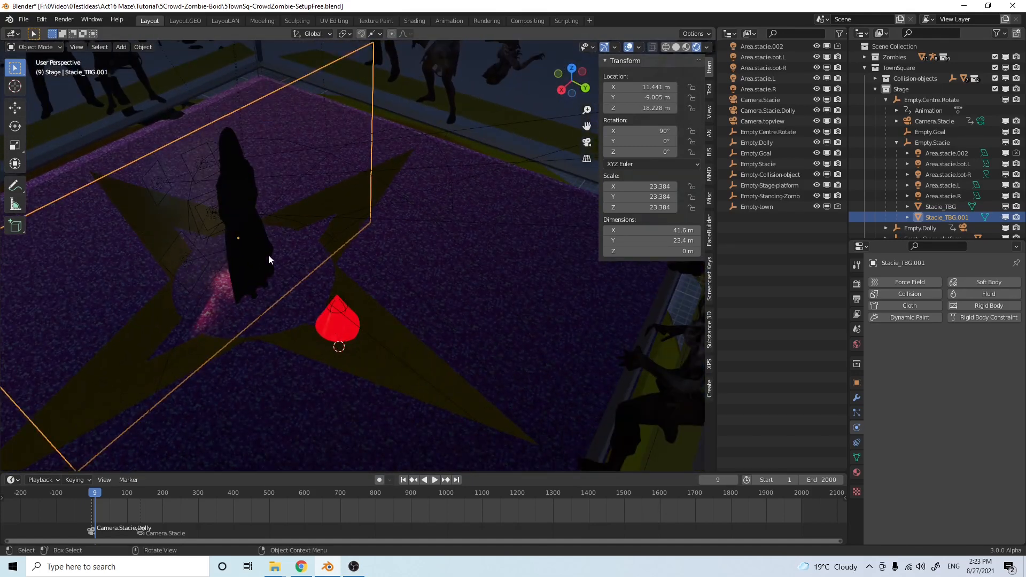
middle_click_drag(288, 311, 322, 290)
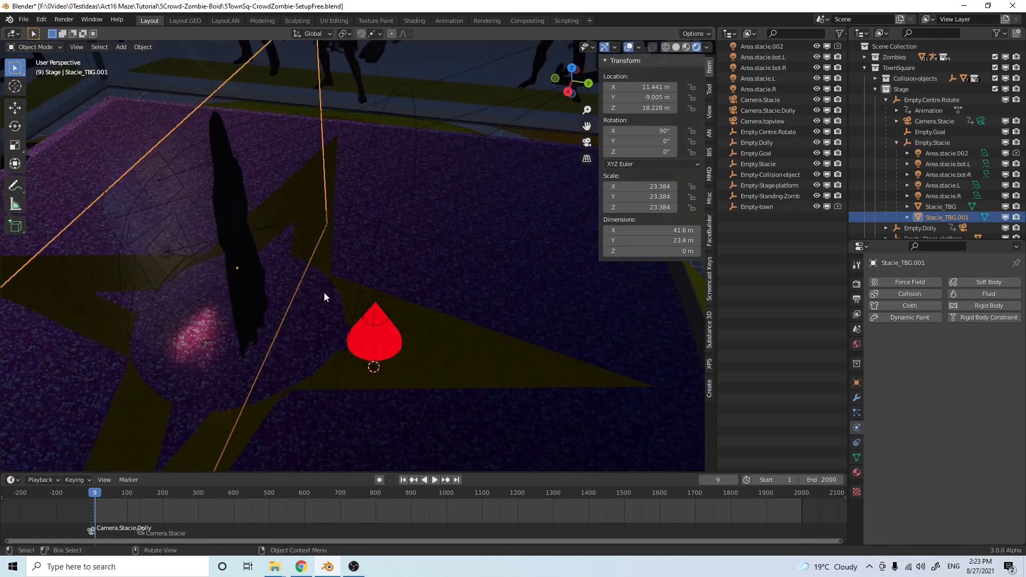
middle_click_drag(324, 291, 459, 262)
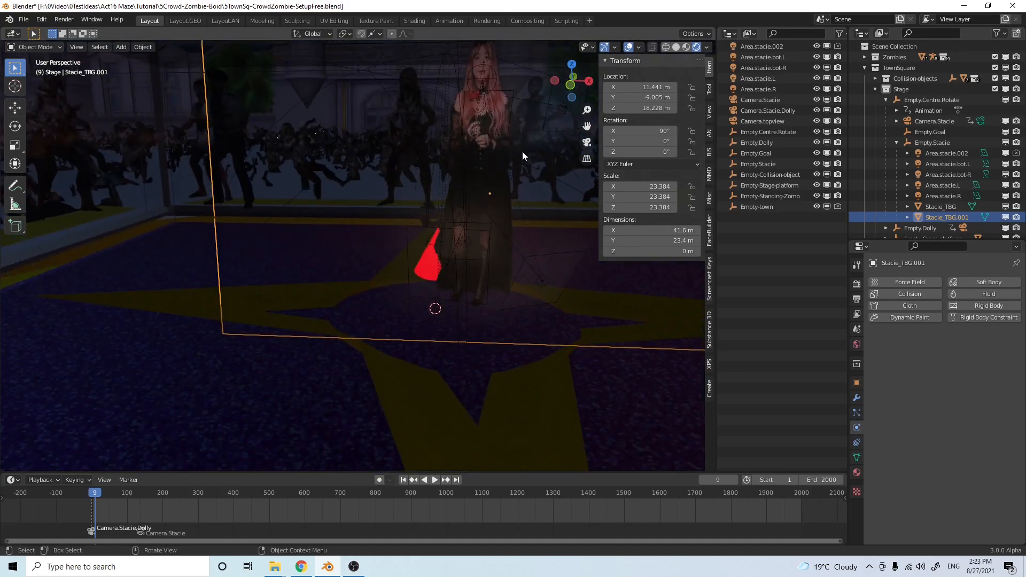
scroll(517, 196, "down", 2)
middle_click_drag(517, 196, 508, 205)
scroll(505, 205, "up", 1)
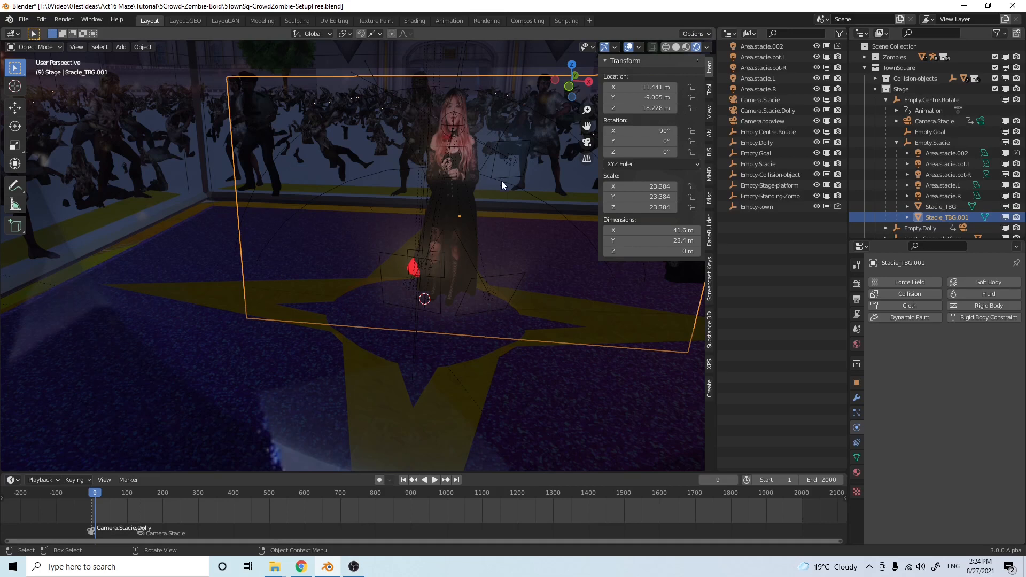
scroll(498, 191, "up", 4)
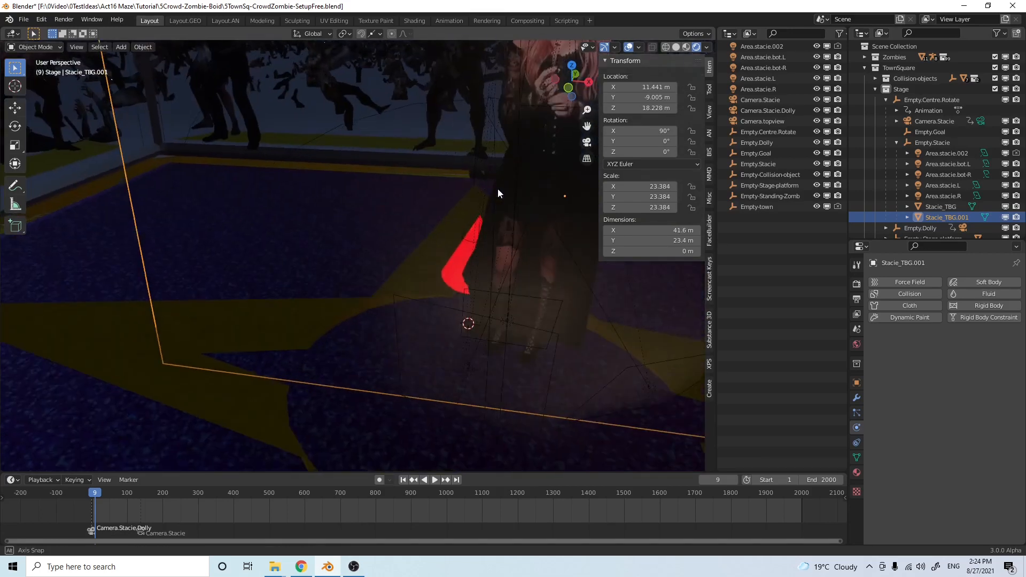
scroll(497, 188, "down", 5)
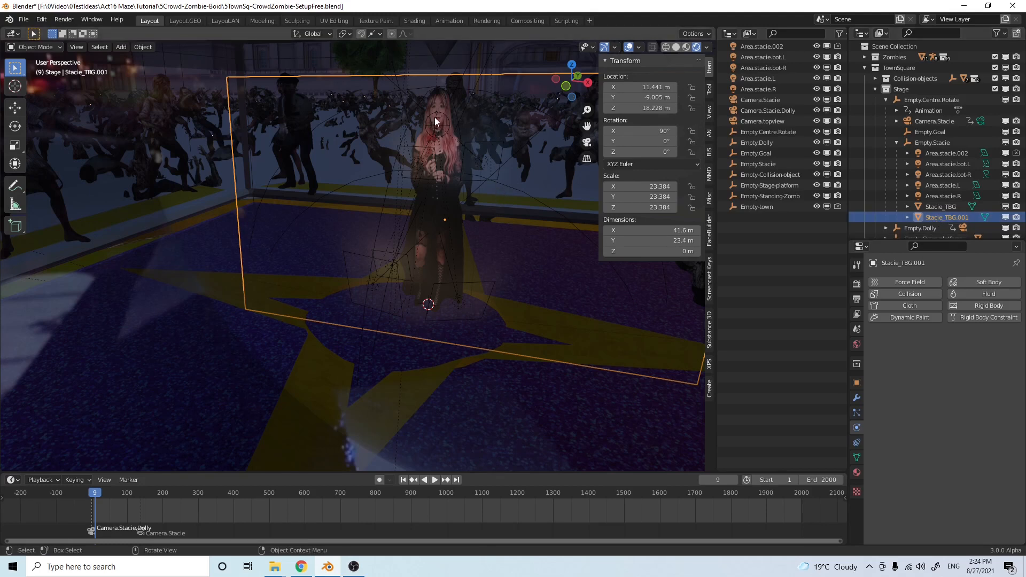
Select Stacie_TBG and Stacie_TBG.001 in turn, and open the Shading workspace to examine the Stacie_TBG.001 material nodes
left_click(927, 207)
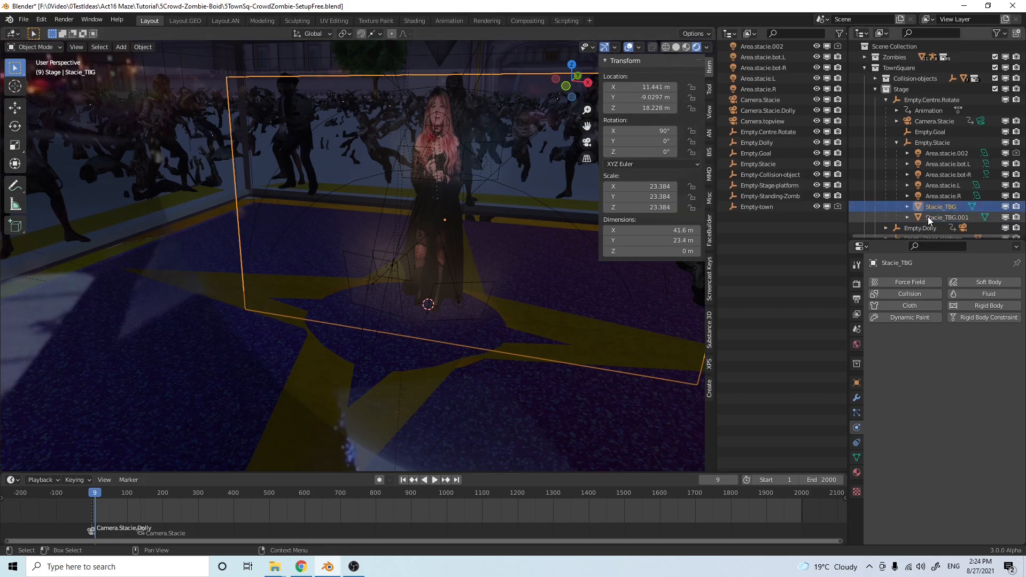
left_click(929, 217)
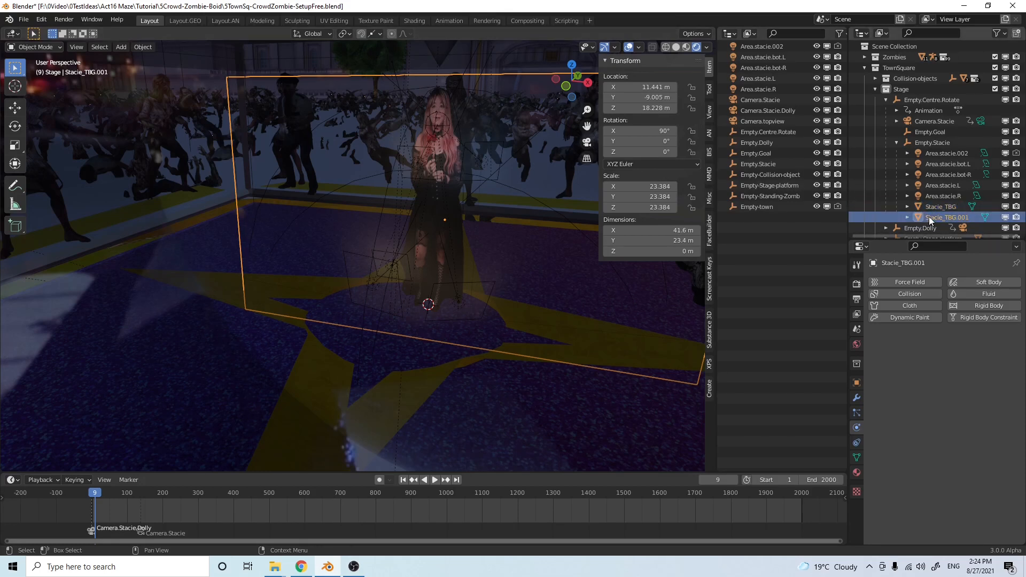
left_click(414, 21)
middle_click_drag(506, 389, 445, 357)
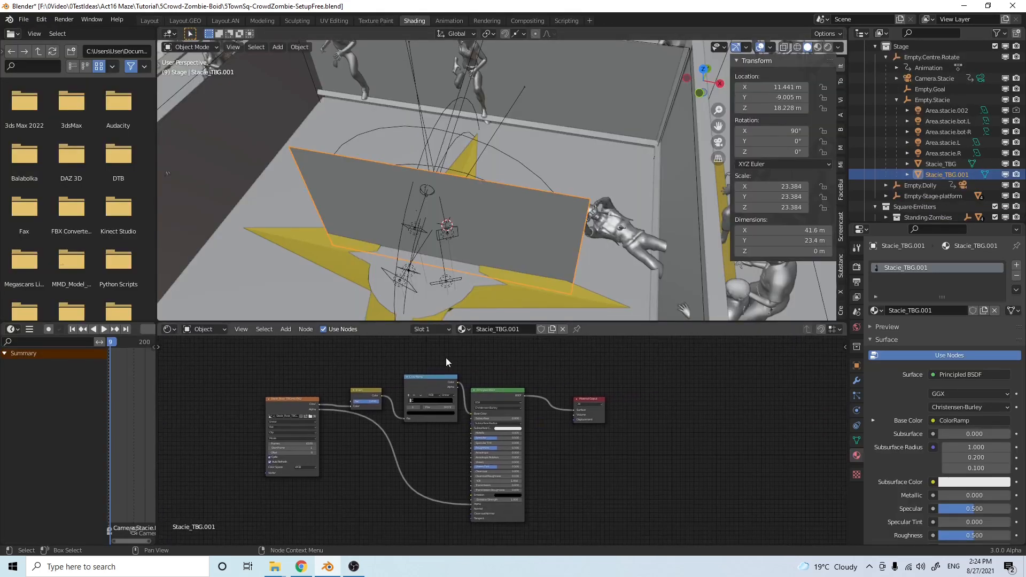
scroll(464, 379, "up", 1)
scroll(405, 452, "up", 2)
scroll(408, 454, "up", 1)
middle_click_drag(402, 459, 465, 462)
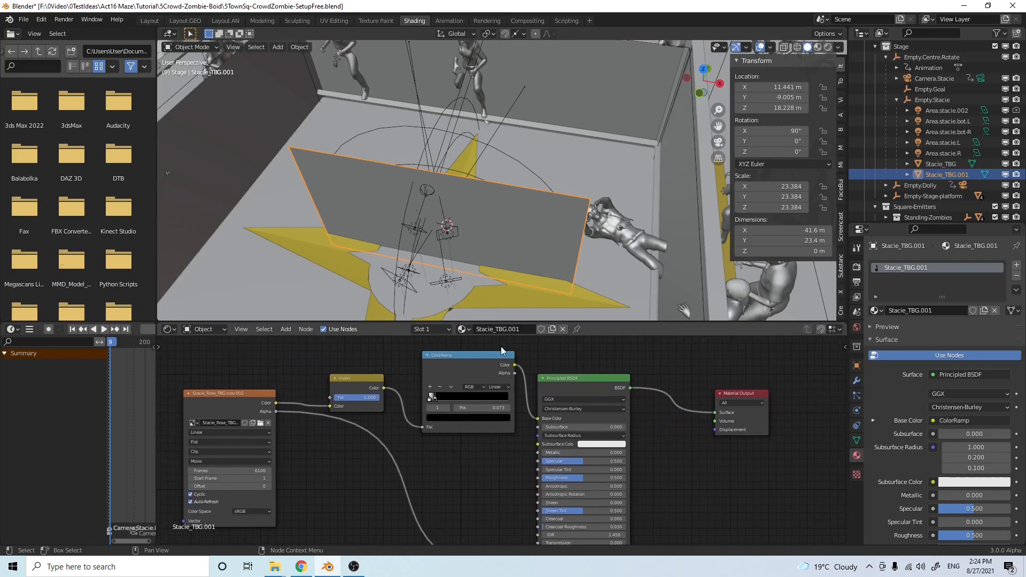
Set the Shading workspace's viewport to material preview and view the performer close up from the front
middle_click_drag(517, 258, 639, 136)
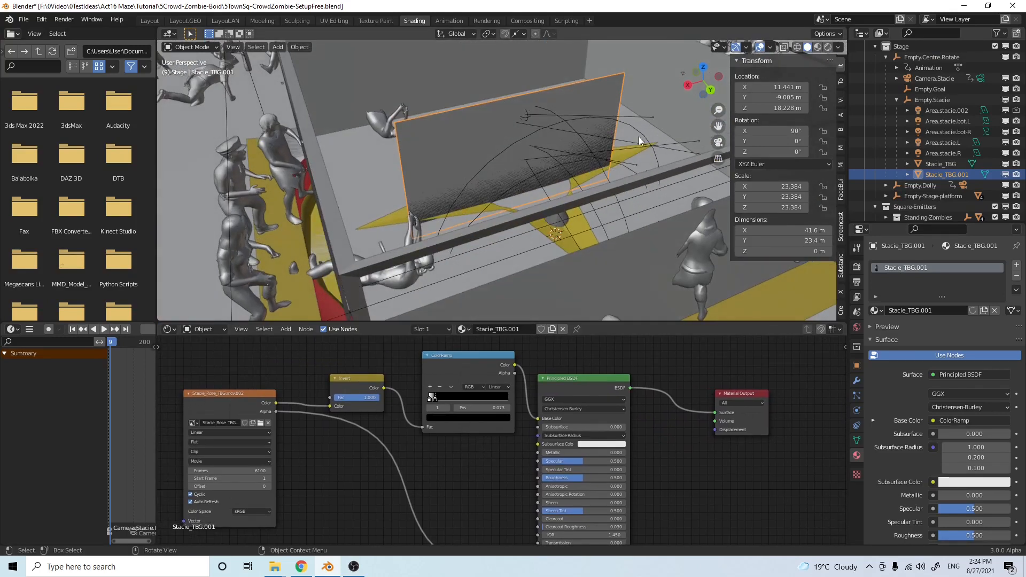
left_click(818, 48)
mouse_move(633, 140)
middle_mouse_down()
mouse_move(533, 200)
mouse_move(633, 200)
mouse_move(720, 165)
mouse_move(719, 154)
middle_mouse_up()
middle_click_drag(556, 178, 543, 169)
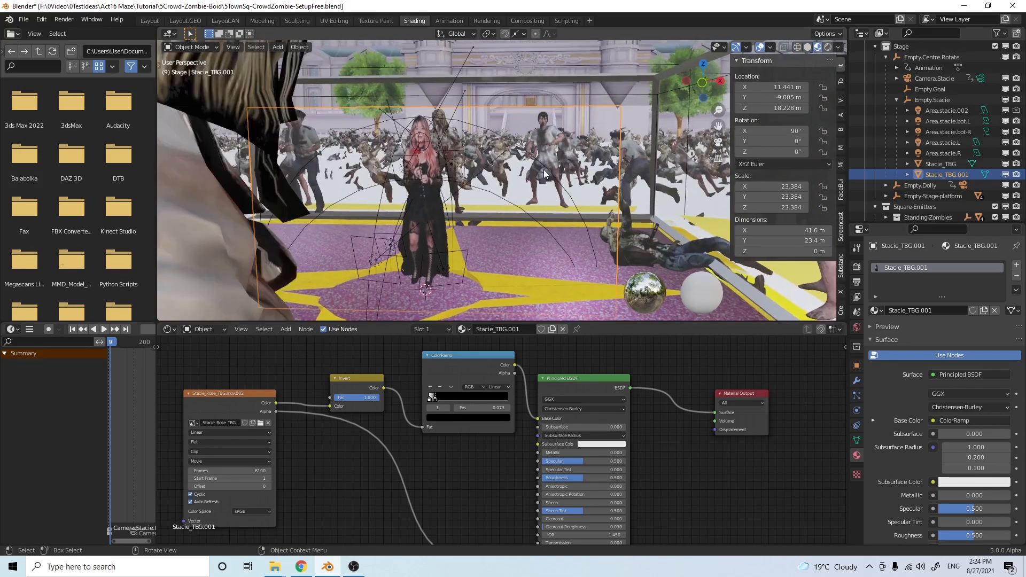
scroll(543, 168, "up", 3)
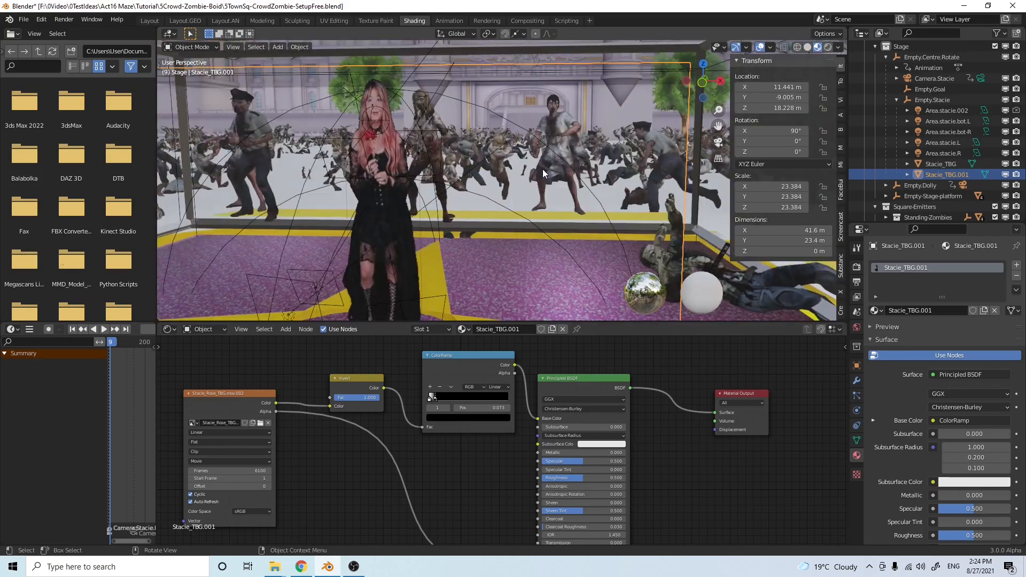
Hide the Stacie_TBG plane, play the animation with only Stacie_TBG.001 in place, and unhide Stacie_TBG during playback
left_click(1005, 165)
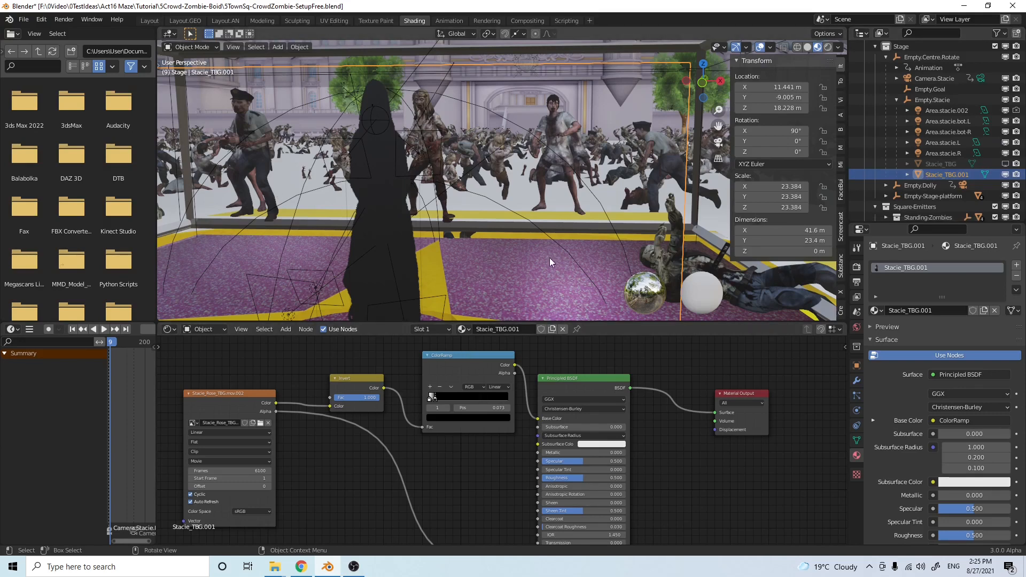
left_click(109, 329)
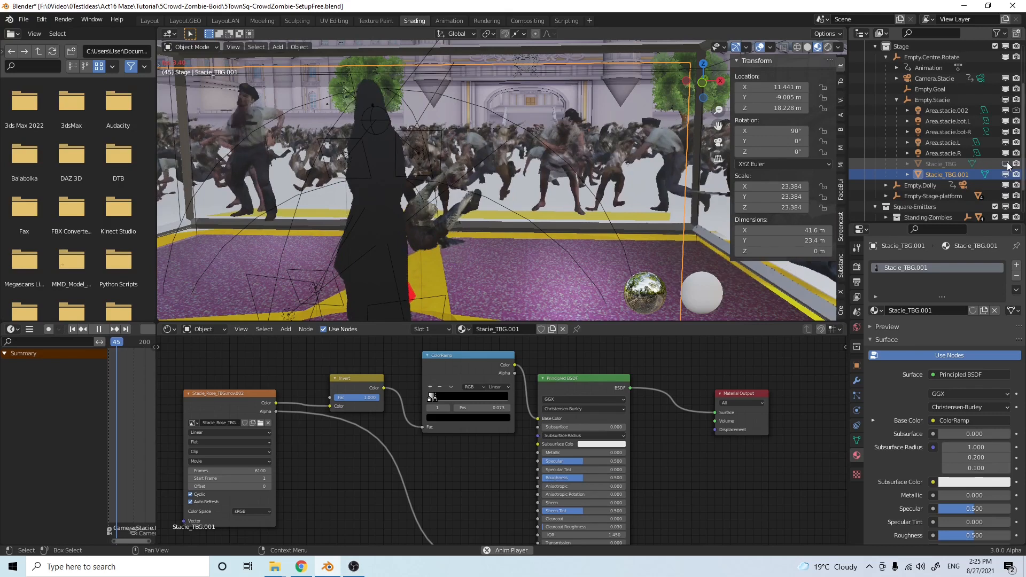
left_click(1006, 164)
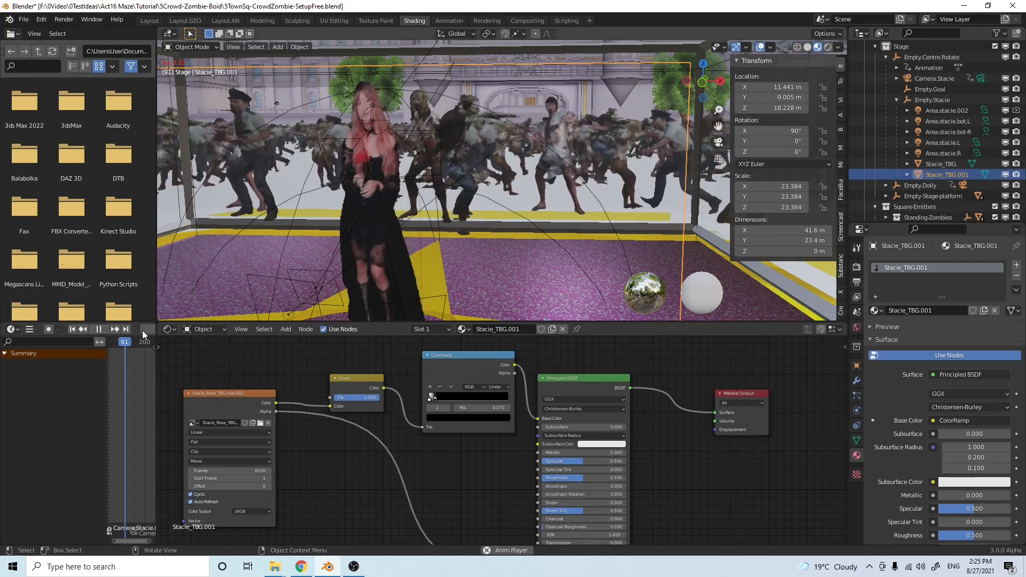
Stop the playback, collapse the Empty.Centre.Rotate hierarchy, and select Empty.Dolly with its children expanded
left_click(97, 329)
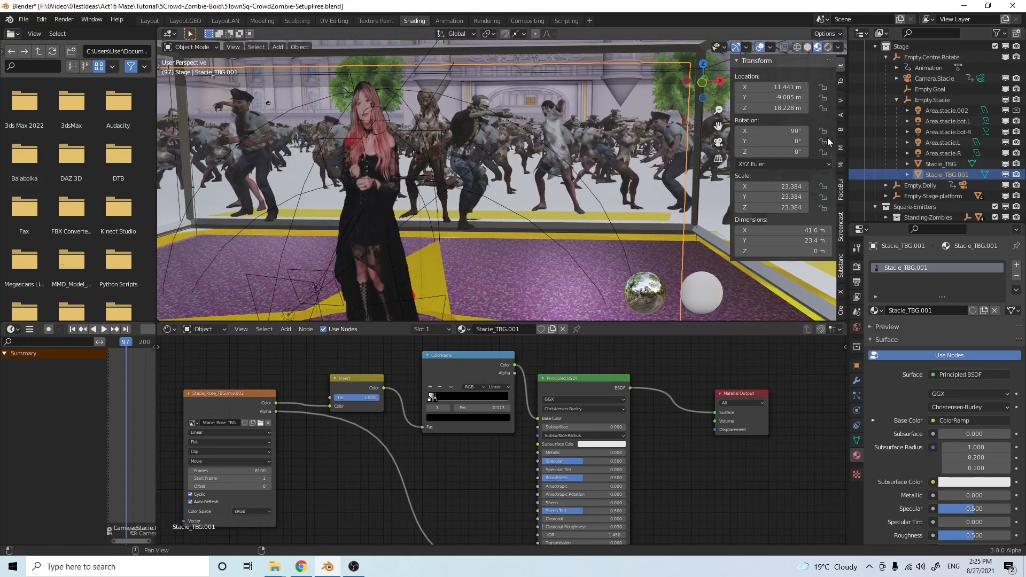
left_click(896, 100)
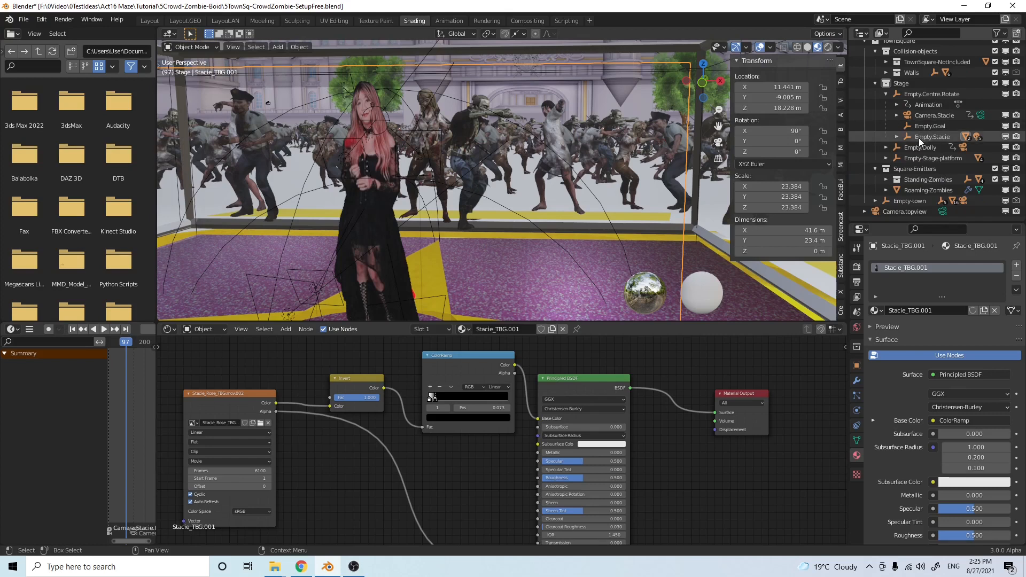
left_click(886, 94)
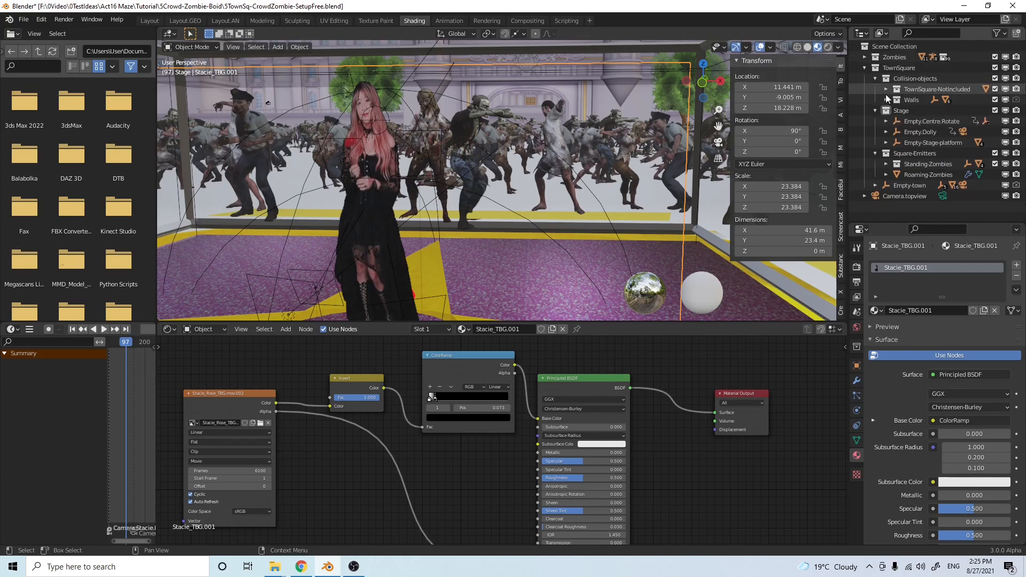
left_click(917, 121)
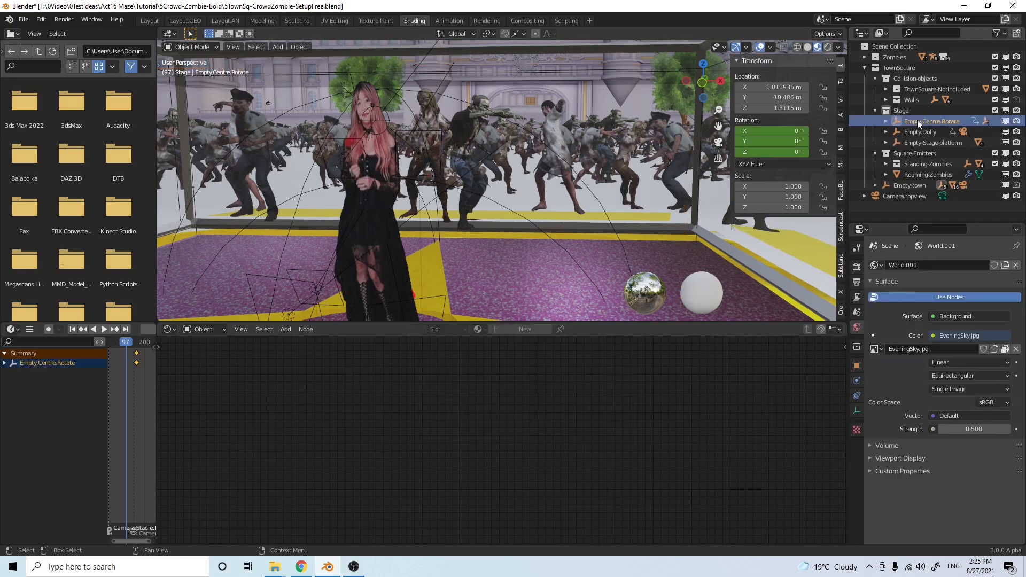
left_click(885, 132)
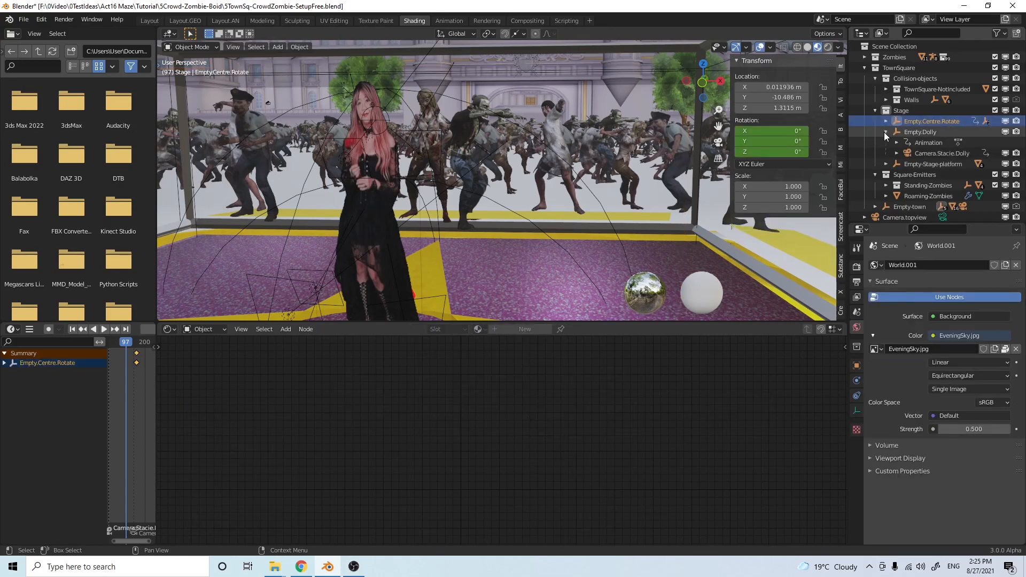
left_click(917, 134)
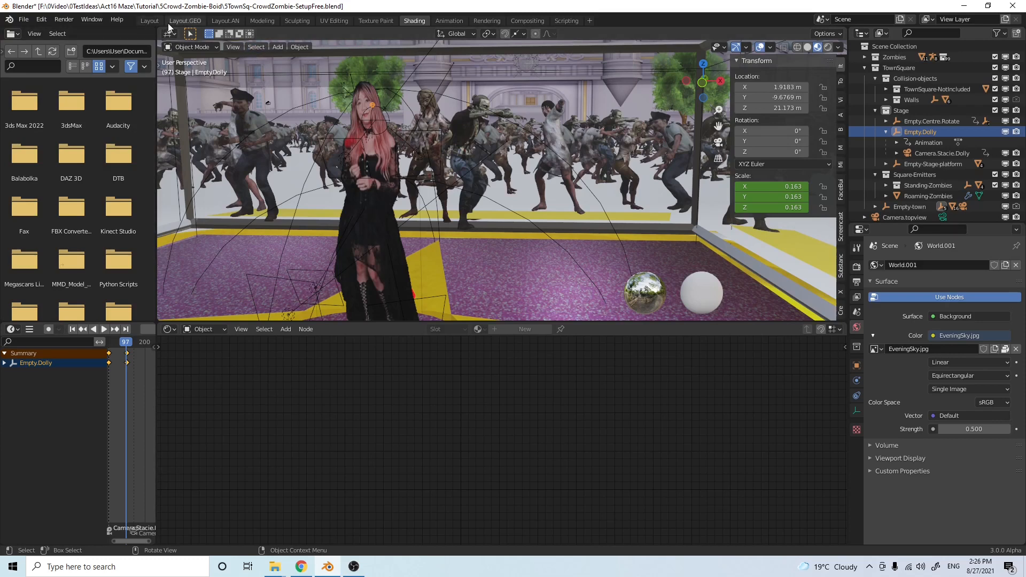
Return to frame 1 in the Layout workspace, select Camera.Stacie.Dolly and switch to the camera view
left_click(149, 20)
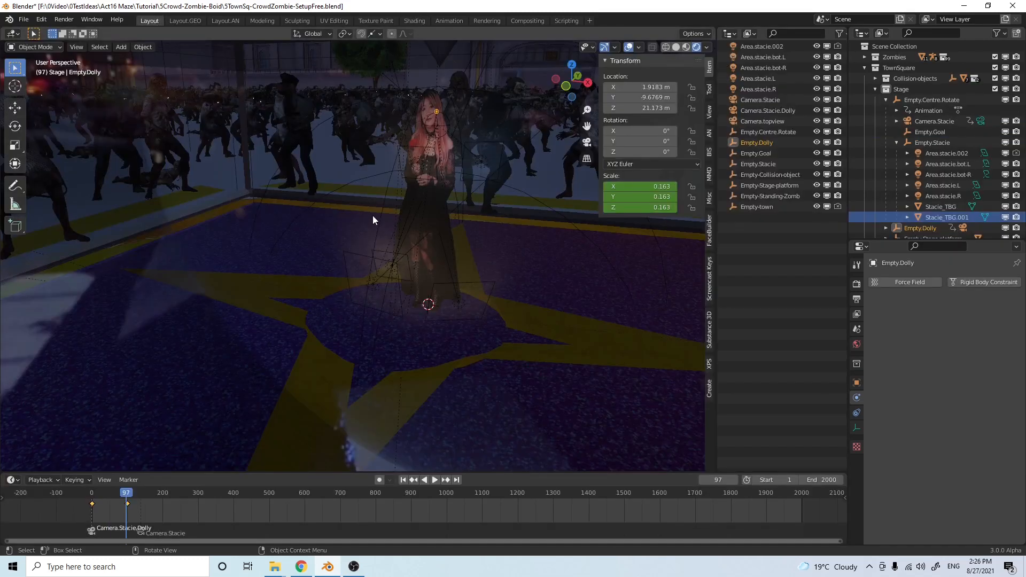
middle_click_drag(372, 222, 387, 223)
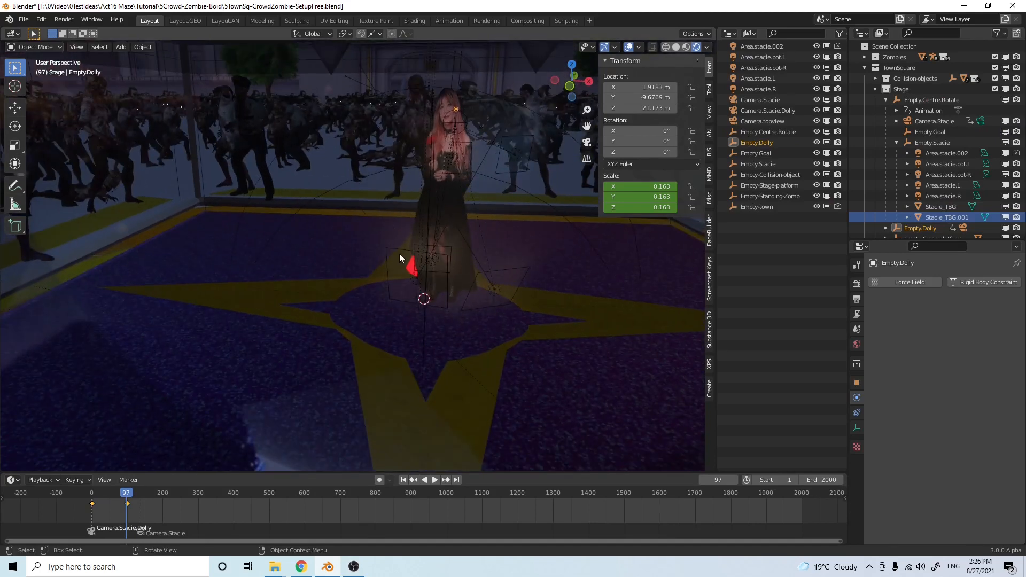
left_click(404, 480)
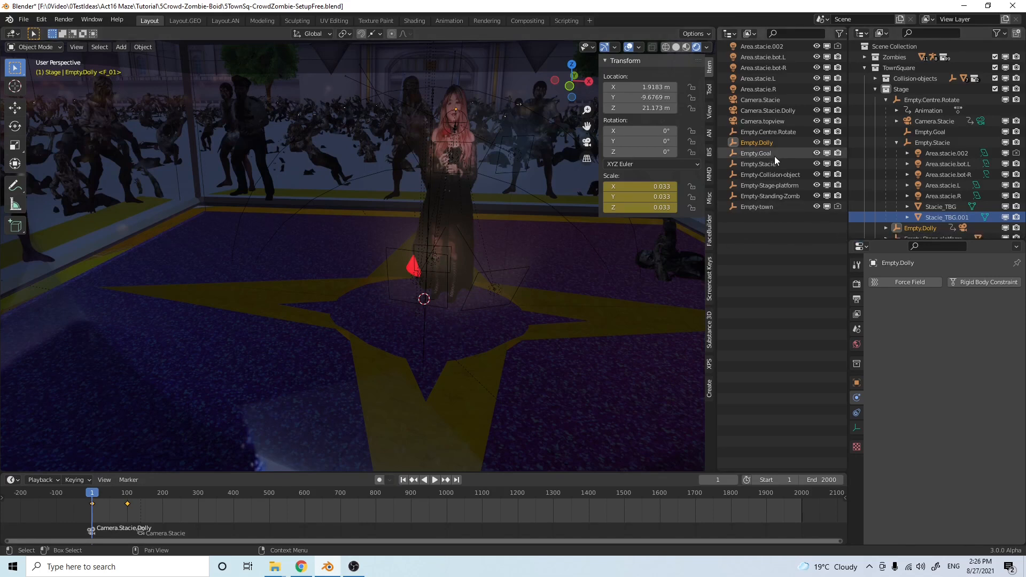
left_click(764, 111)
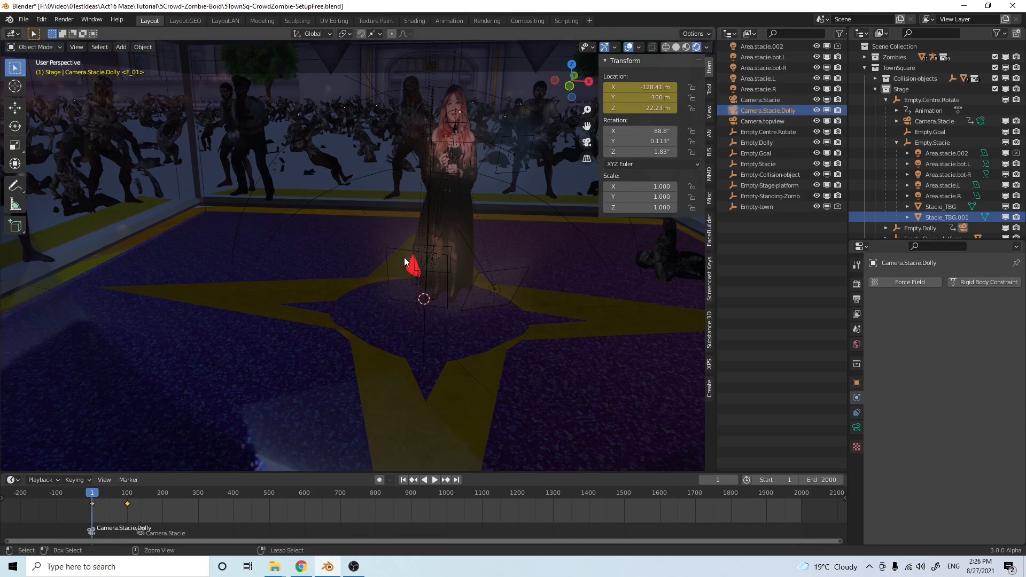
key("KP_0")
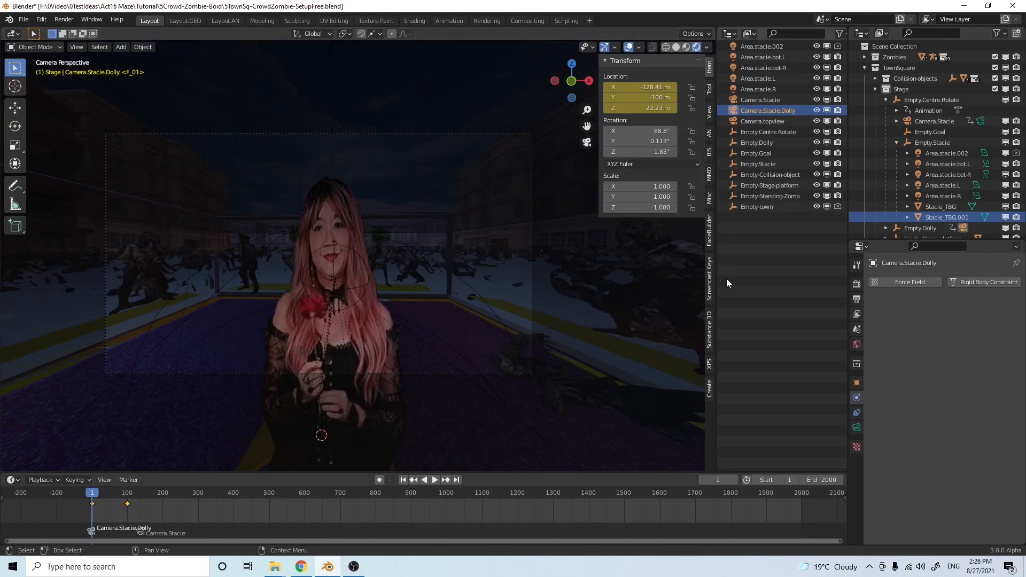
Enable Screencast Keys and hide the viewport's sidebar
left_click(709, 283)
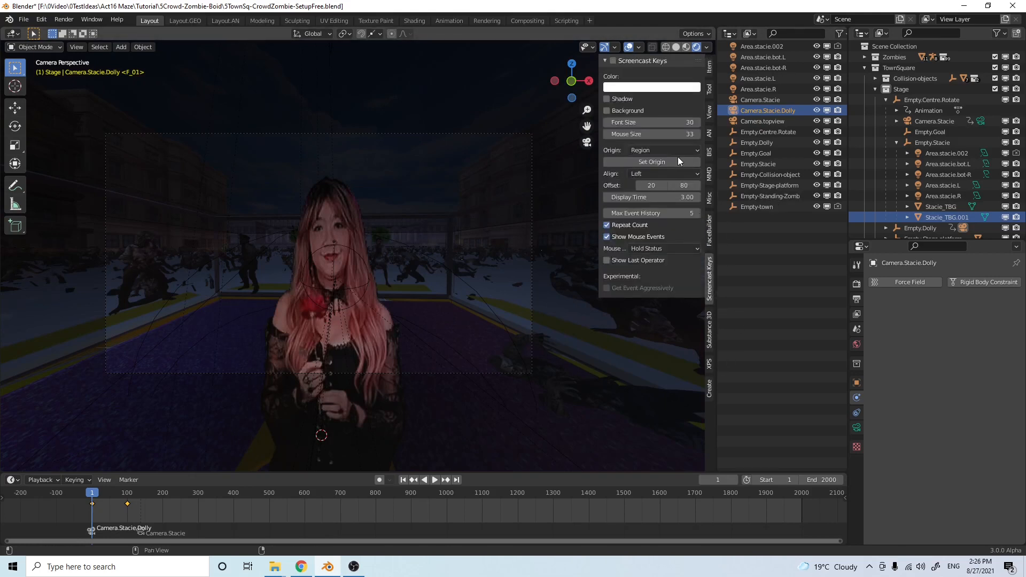
left_click(614, 61)
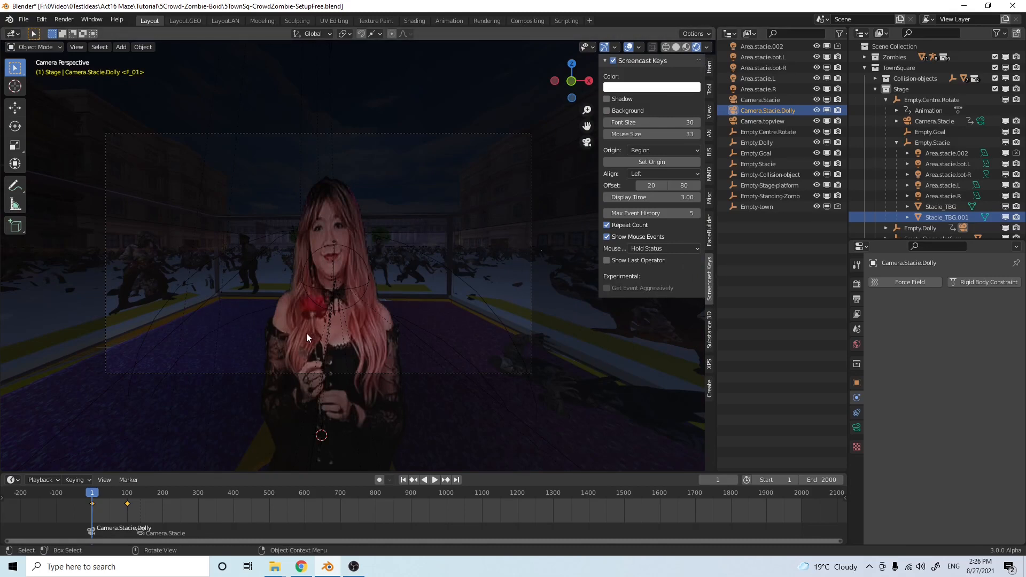
key("n")
Make Camera.Stacie.Dolly the active camera and play its dolly shot in material preview
key("ctrl")
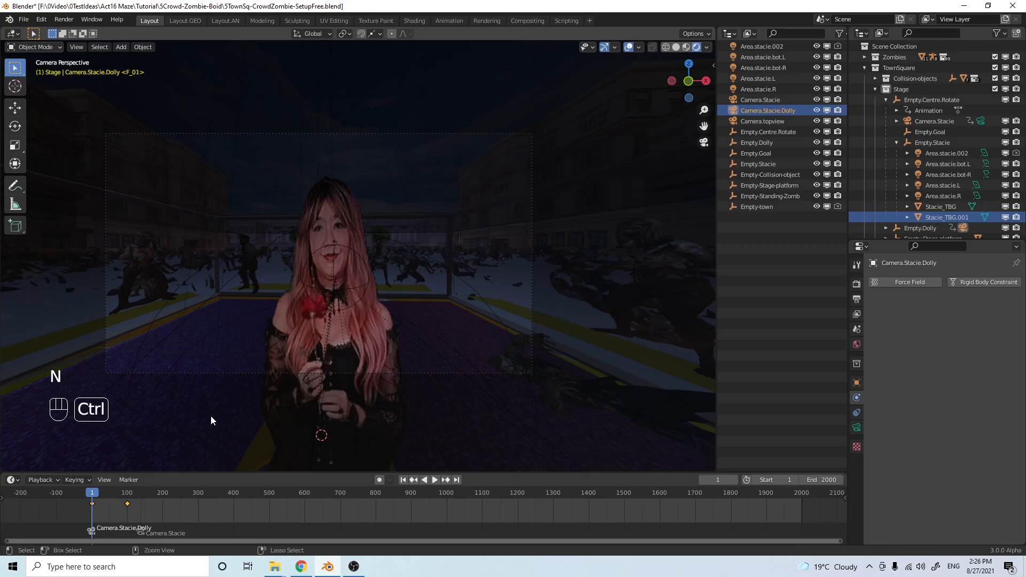
key("ctrl+KP_0")
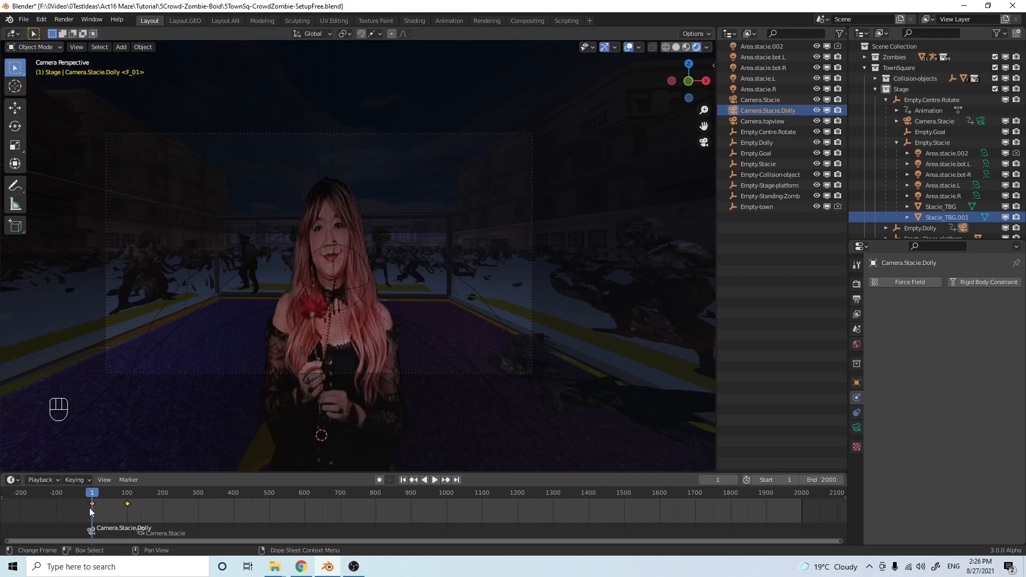
key("Delete")
key("ctrl+z")
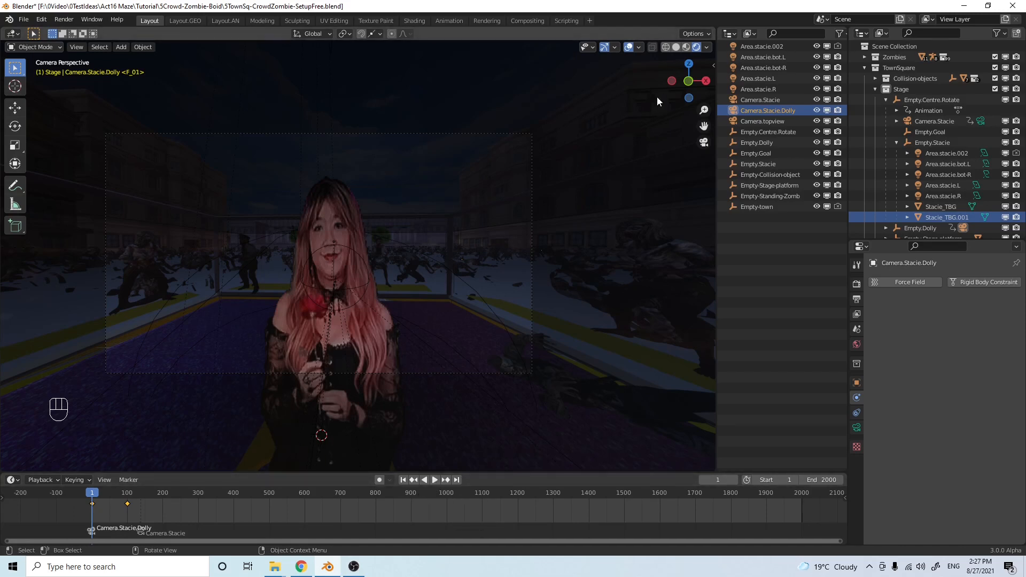
left_click(686, 47)
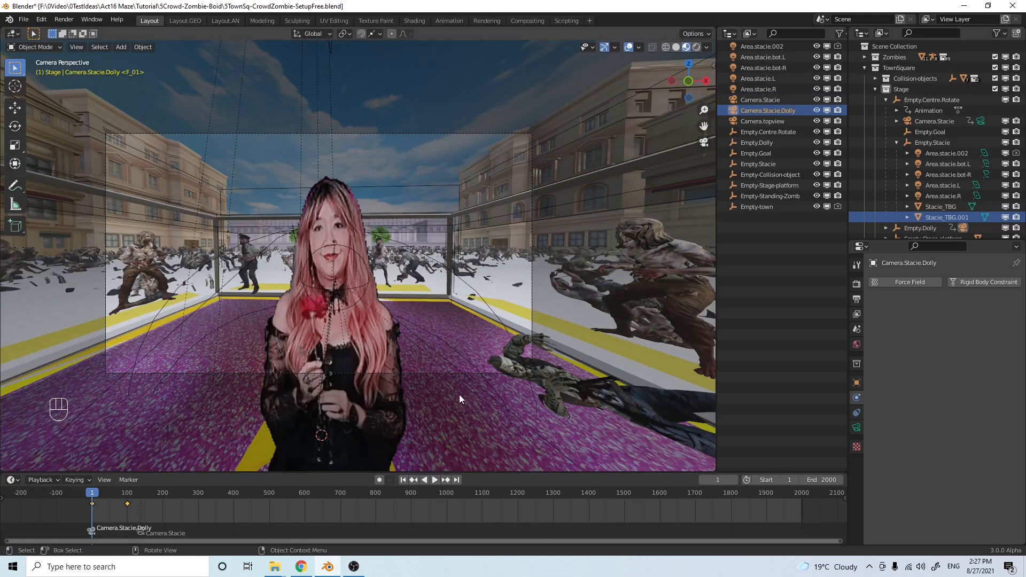
left_click(435, 479)
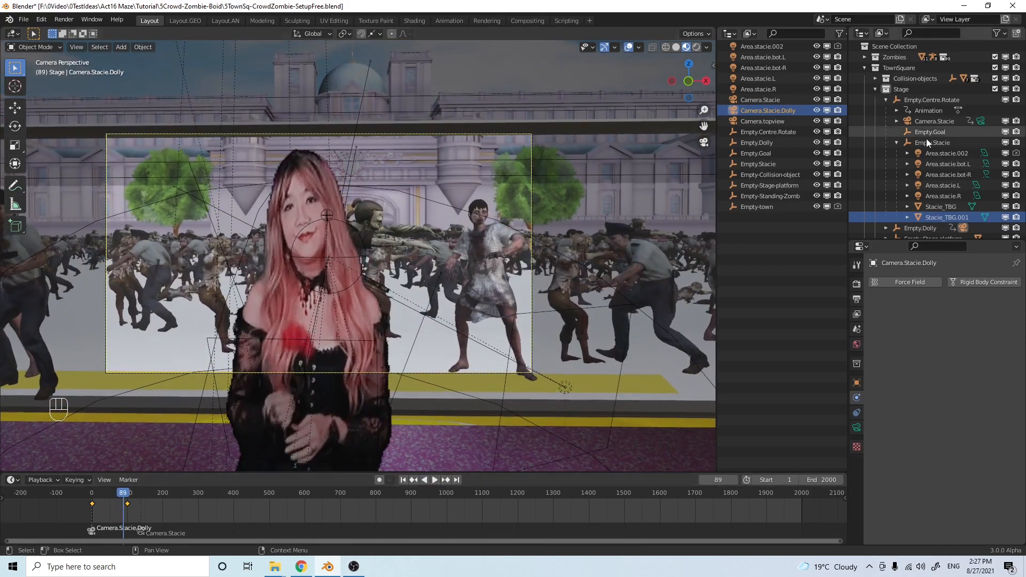
Collapse the Empty.Stacie and Empty.Centre.Rotate hierarchies, and select Empty-Stage-platform with its children expanded
left_click(896, 142)
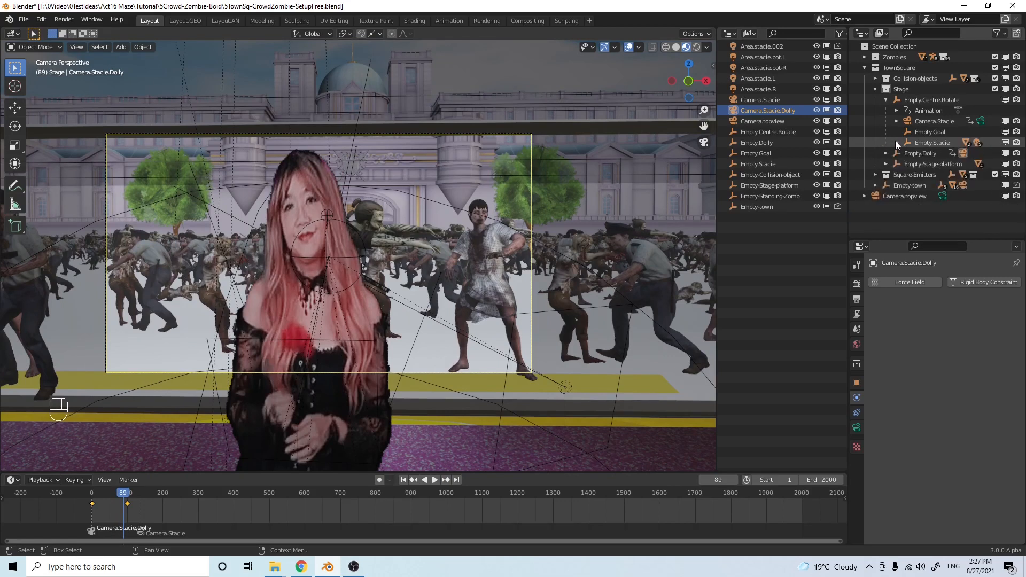
left_click(884, 101)
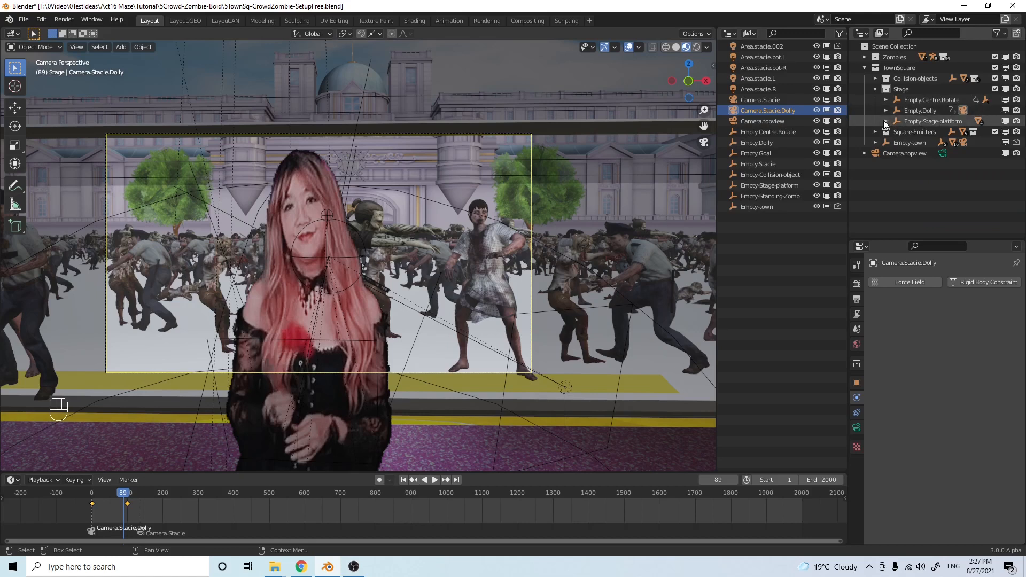
left_click(885, 121)
left_click(925, 122)
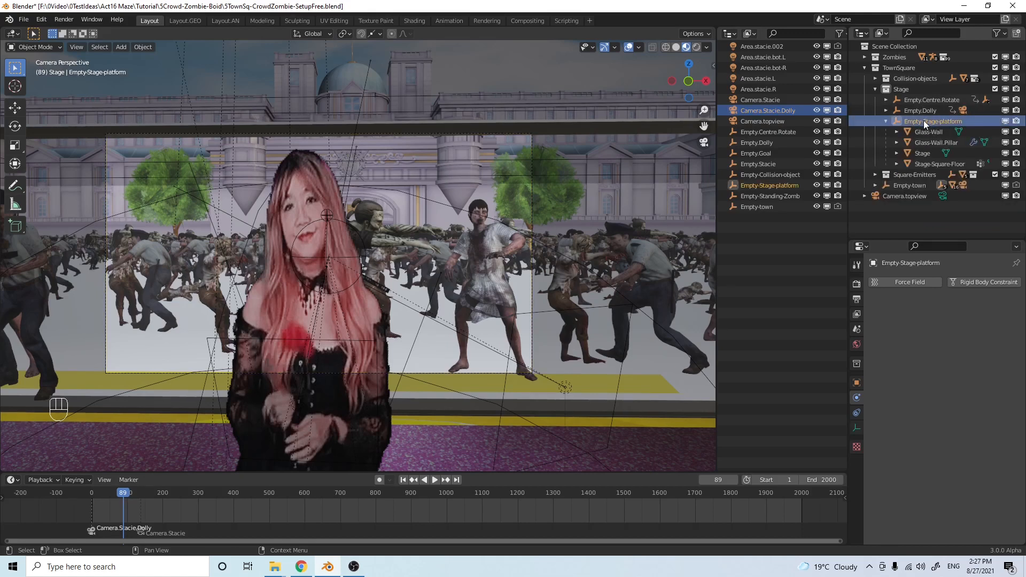
Leave the camera view, select Glass-Wall and view the glass enclosure from outside the stage
middle_click_drag(440, 291, 682, 238)
scroll(616, 312, "down", 2)
middle_click_drag(621, 302, 636, 291)
left_click(931, 131)
middle_click_drag(587, 251, 442, 290)
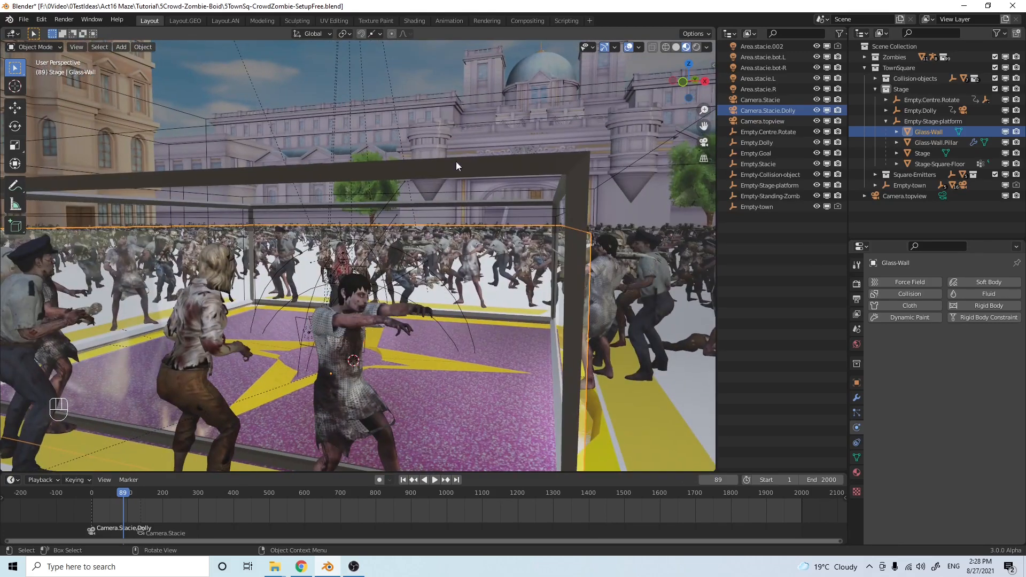
Open the Shading workspace and examine the cwGlass-EEVEE material nodes of Glass-Wall
left_click(414, 21)
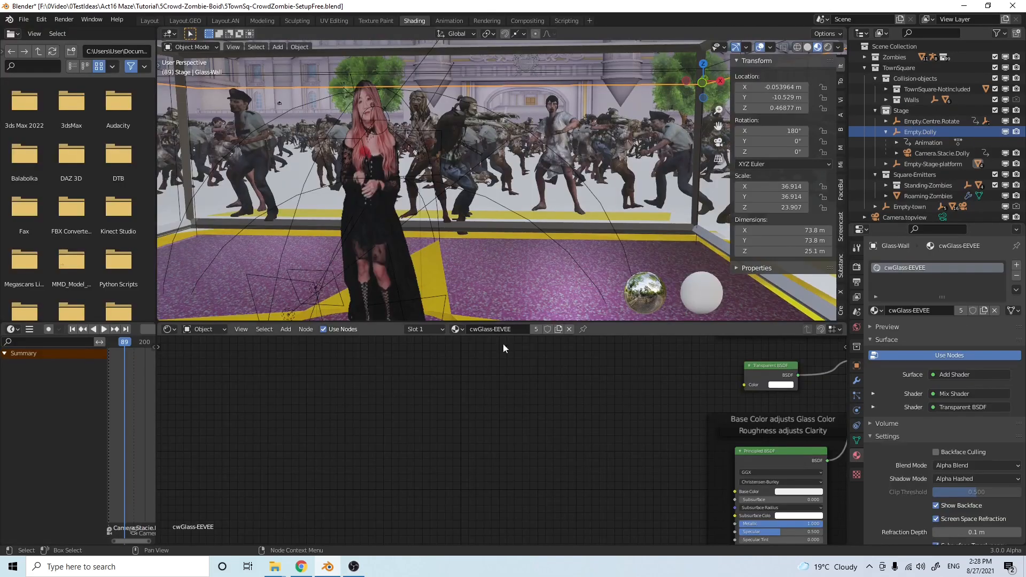
scroll(441, 415, "down", 5)
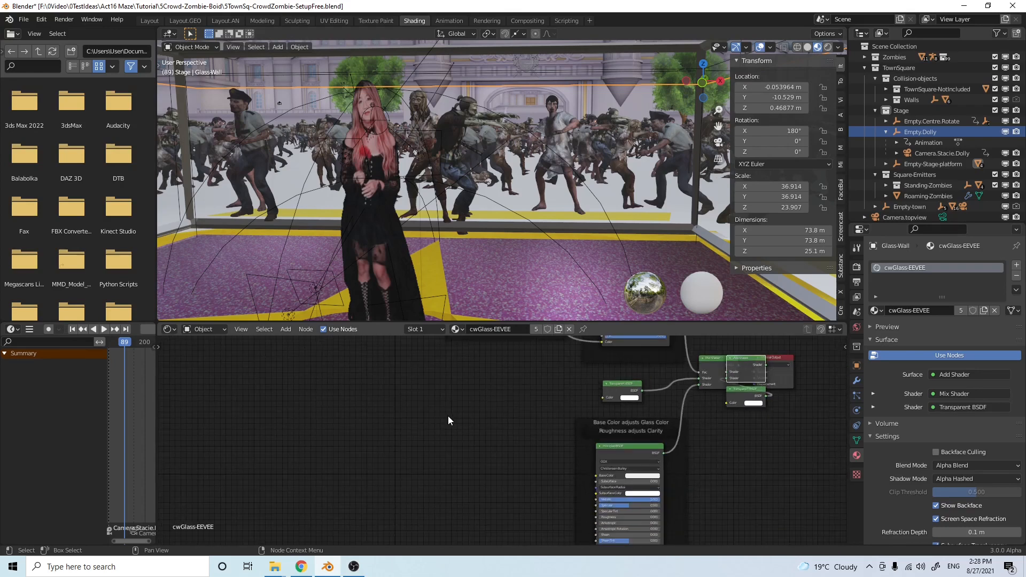
scroll(405, 431, "down", 3)
middle_click_drag(405, 431, 355, 465)
scroll(387, 449, "up", 2)
scroll(405, 452, "up", 4)
scroll(419, 466, "down", 2)
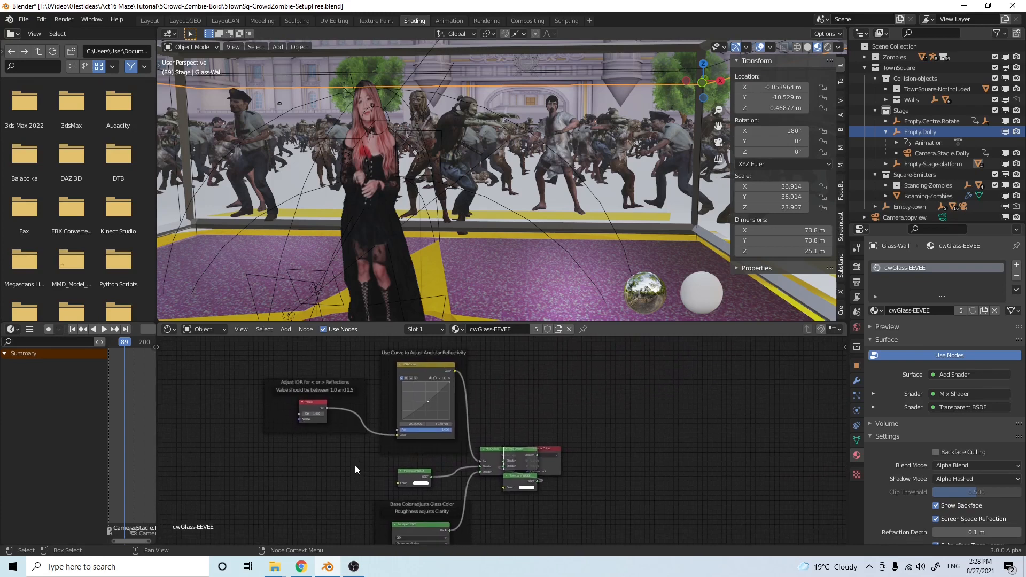
Move the Add Shader and Material Output nodes clear of the overlapping nodes in the cwGlass-EEVEE material
scroll(365, 466, "up", 2)
scroll(499, 470, "up", 1)
left_click_drag(534, 452, 531, 388)
left_click_drag(565, 449, 615, 421)
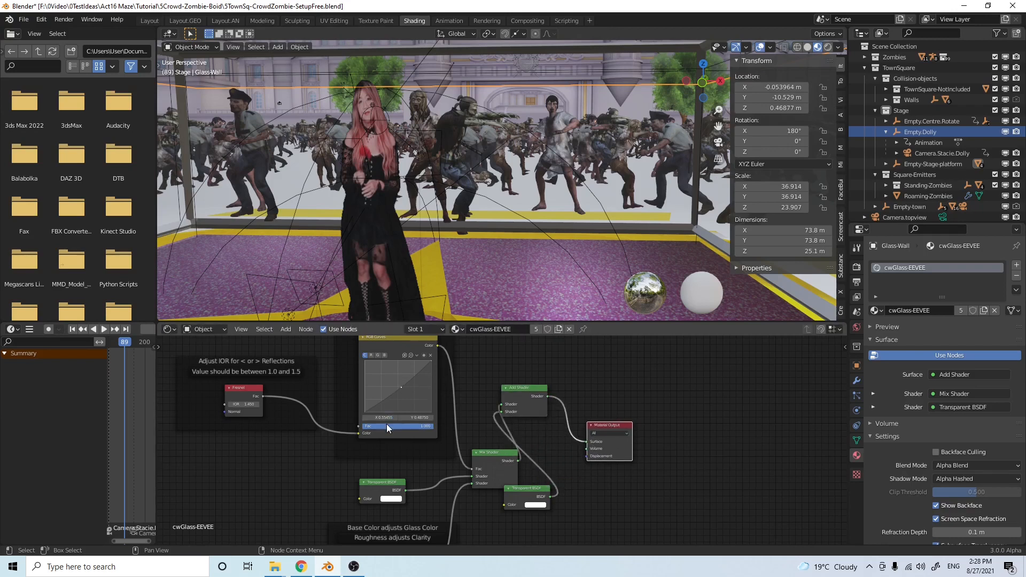
scroll(387, 425, "down", 1)
middle_click_drag(389, 442, 390, 459)
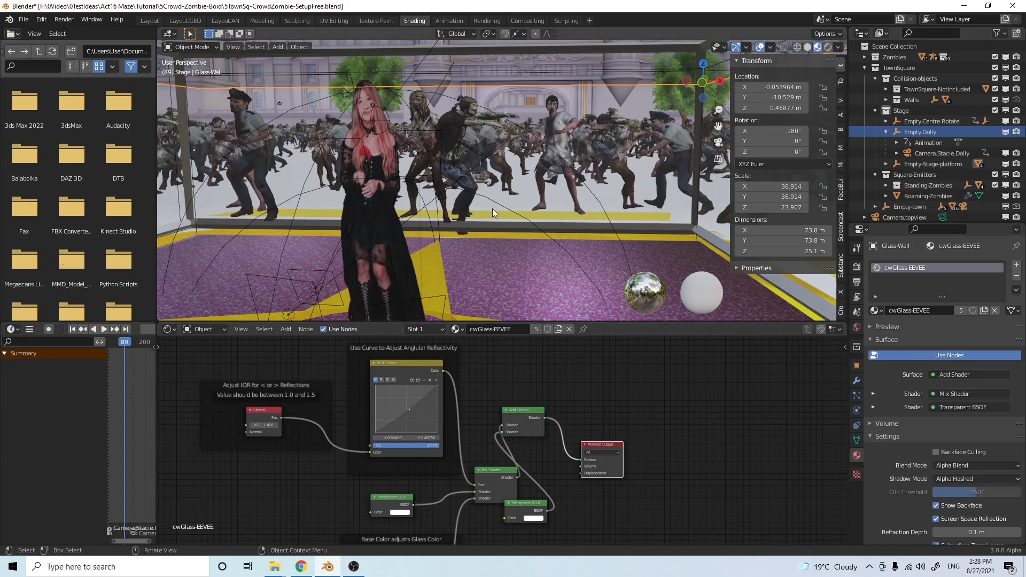
Collapse the Stage collection, and select Glass-Wall.Pillar in the Layout workspace to view the frame from above
middle_click_drag(533, 226, 576, 226)
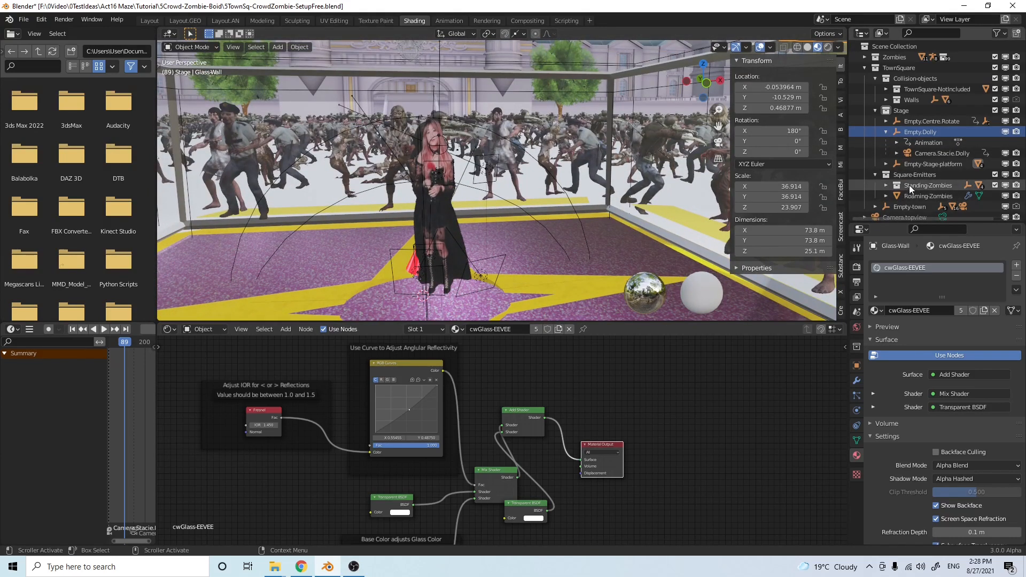
left_click(875, 111)
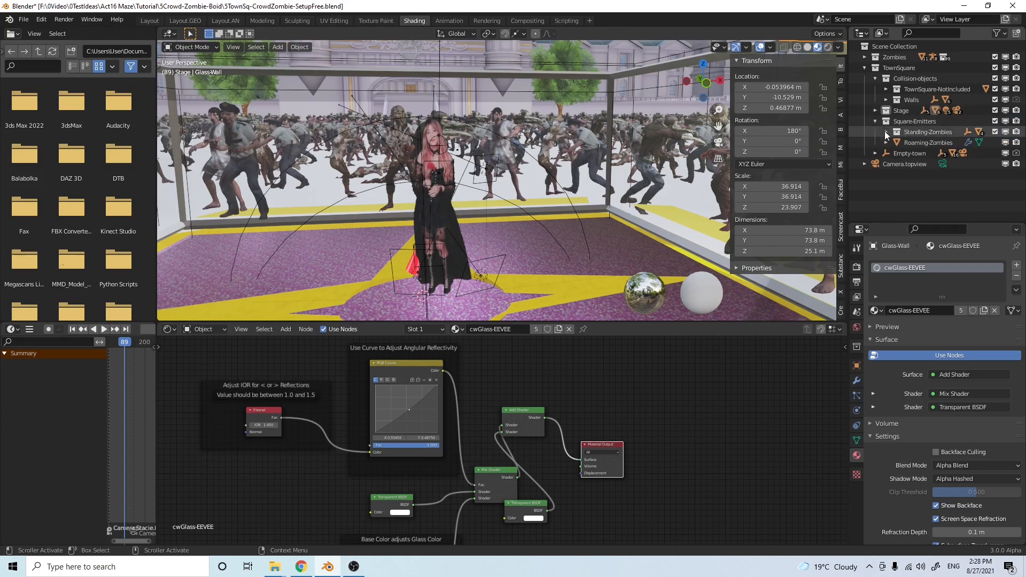
left_click(151, 21)
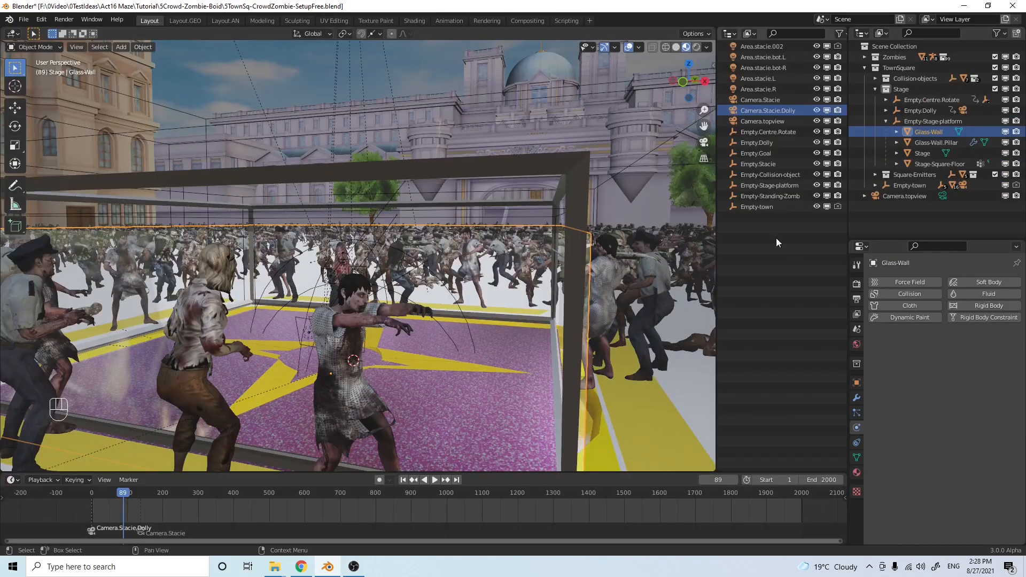
left_click(930, 143)
mouse_move(389, 260)
middle_mouse_down()
mouse_move(415, 291)
mouse_move(419, 280)
mouse_move(386, 275)
middle_mouse_up()
middle_click_drag(539, 281, 520, 293)
middle_click_drag(413, 305, 487, 302)
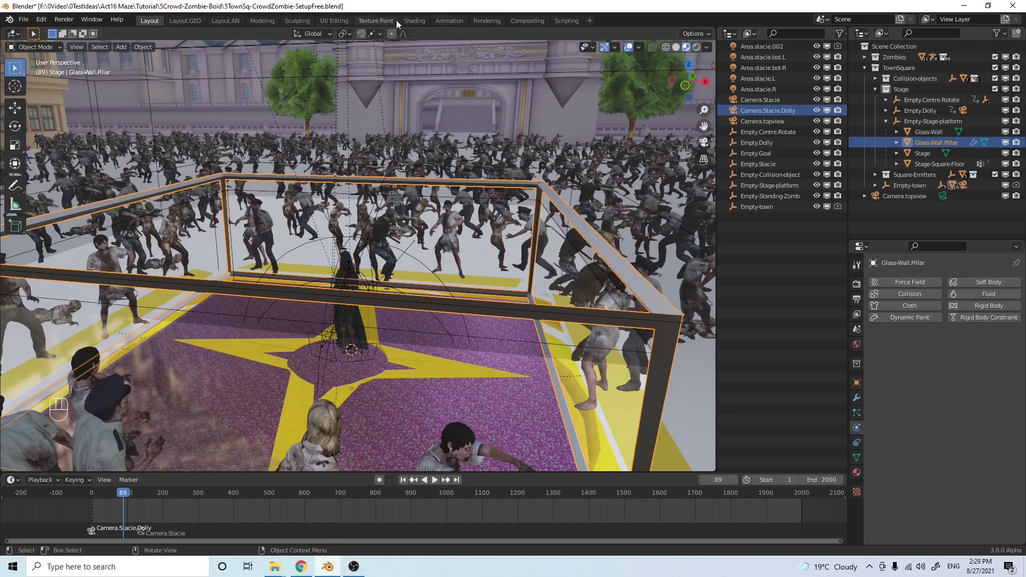
Examine the Metal material nodes of Glass-Wall.Pillar in the Shading workspace and inspect the frame from outside and above
left_click(414, 20)
scroll(513, 452, "down", 5)
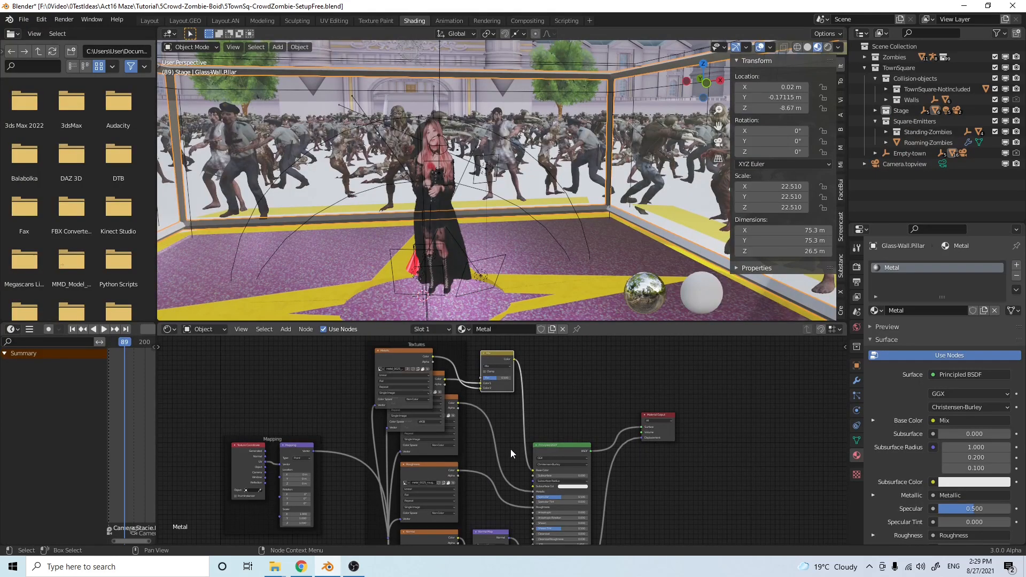
scroll(455, 439, "up", 6)
middle_click_drag(434, 423, 461, 459)
scroll(426, 417, "up", 1)
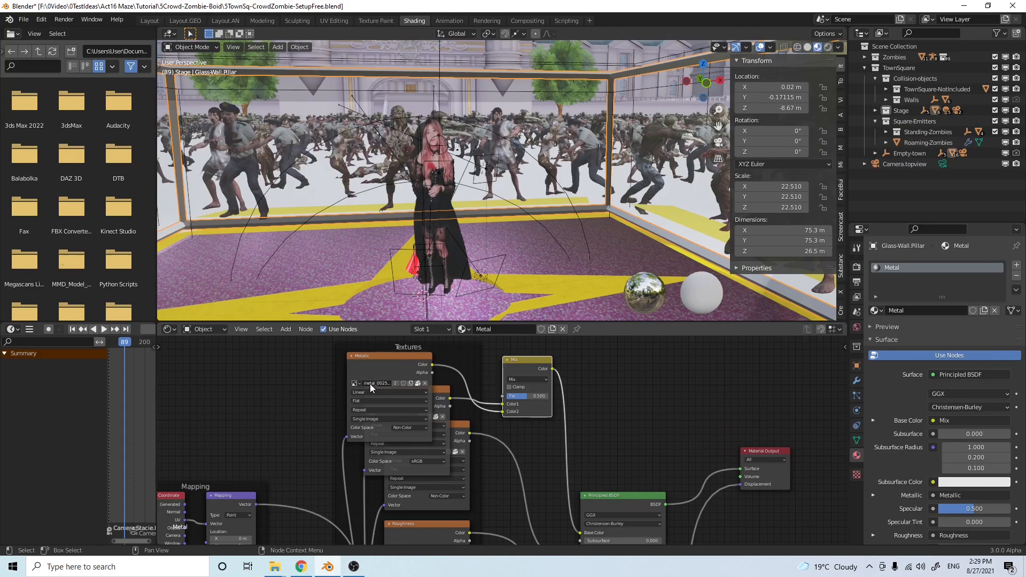
scroll(517, 231, "down", 3)
middle_click_drag(517, 230, 499, 230)
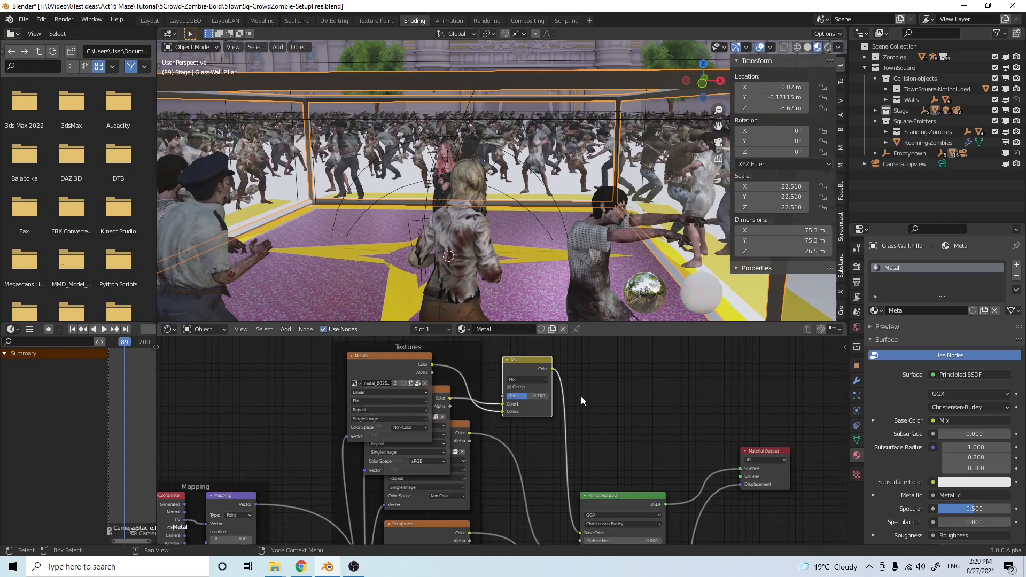
middle_click_drag(556, 213, 532, 236)
scroll(537, 230, "up", 6)
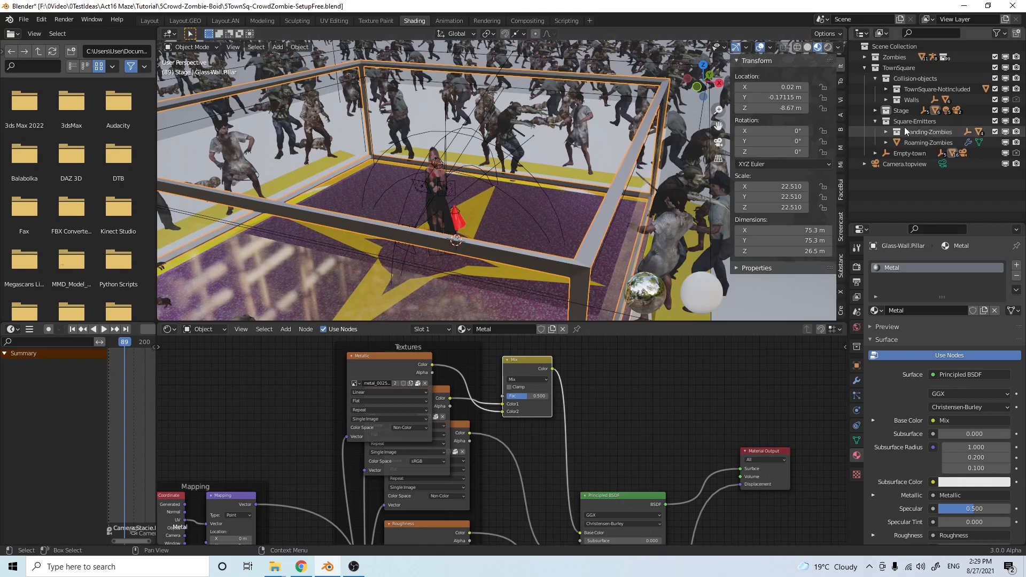
Raise the Stage object about 0.36 m along the Z axis in the Layout workspace and view the platform from above
left_click(150, 20)
left_click(913, 153)
middle_click_drag(455, 260, 405, 274)
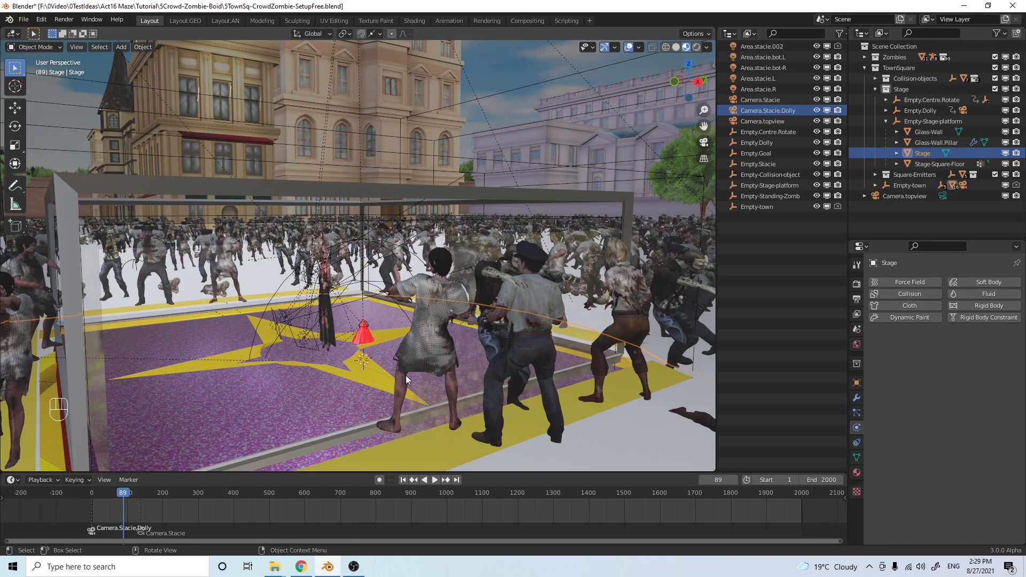
key("g")
key("z")
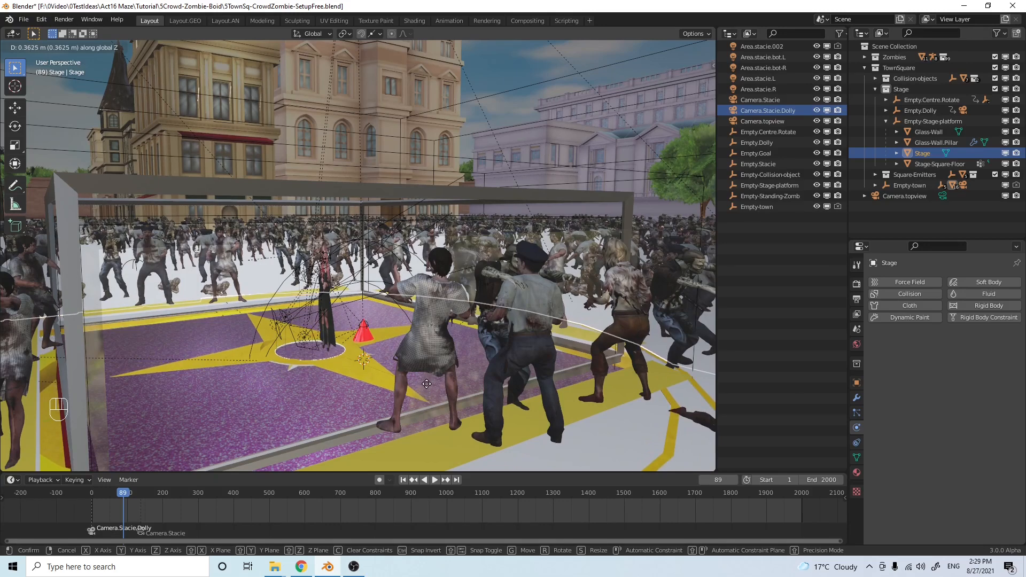
left_click(427, 384)
middle_click_drag(337, 355, 414, 405)
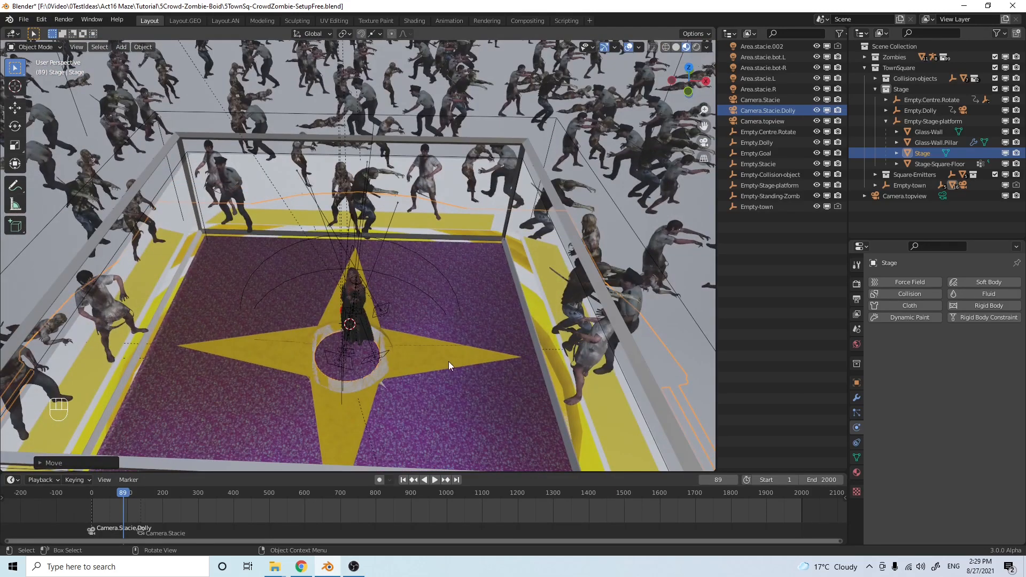
Select Stage-Square-Floor and Stage in turn, and inspect the purple floor and yellow star around the performer
left_click(931, 165)
left_click(504, 301)
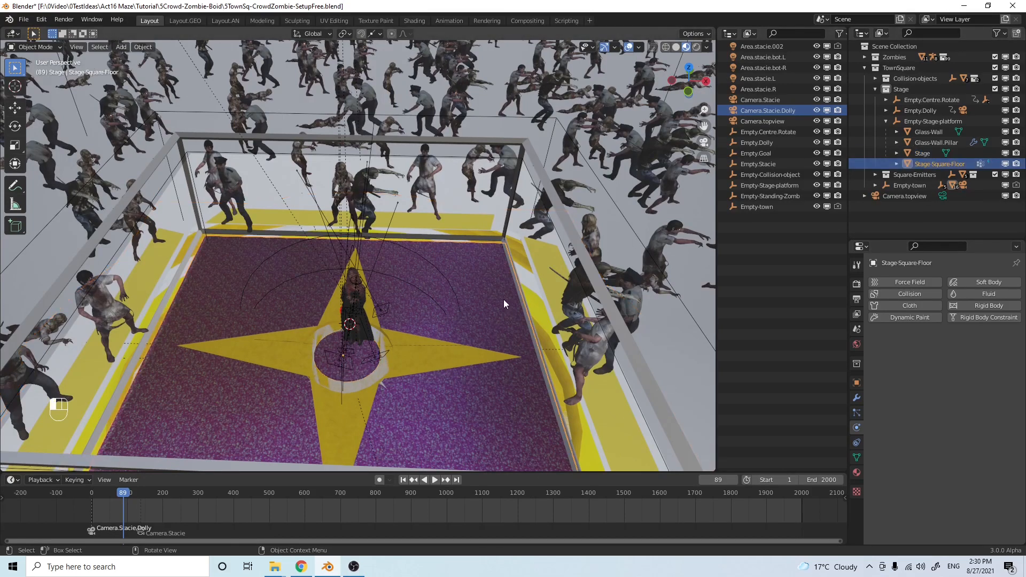
middle_click_drag(495, 380, 434, 366)
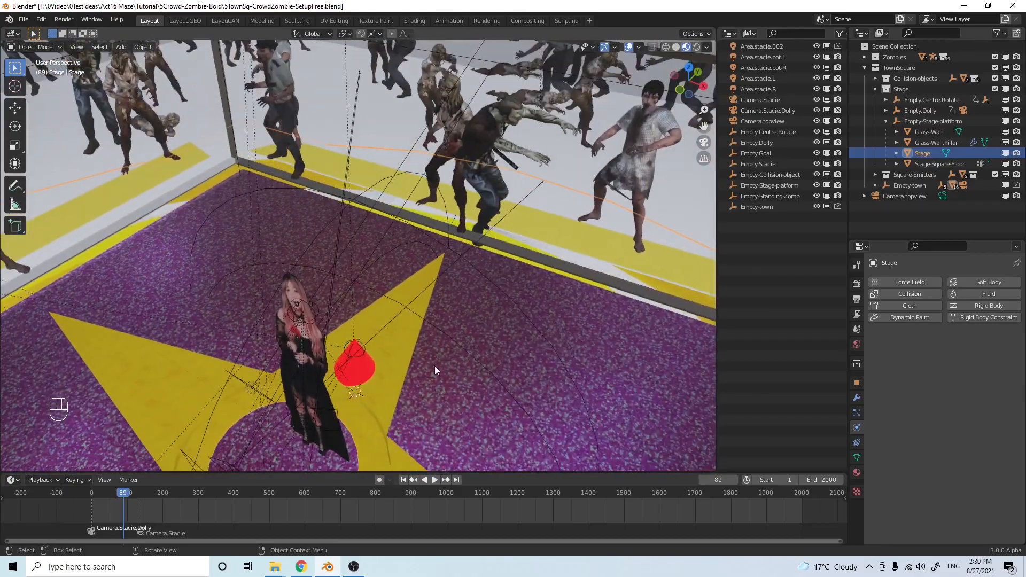
middle_click_drag(510, 378, 439, 394)
scroll(441, 398, "down", 1)
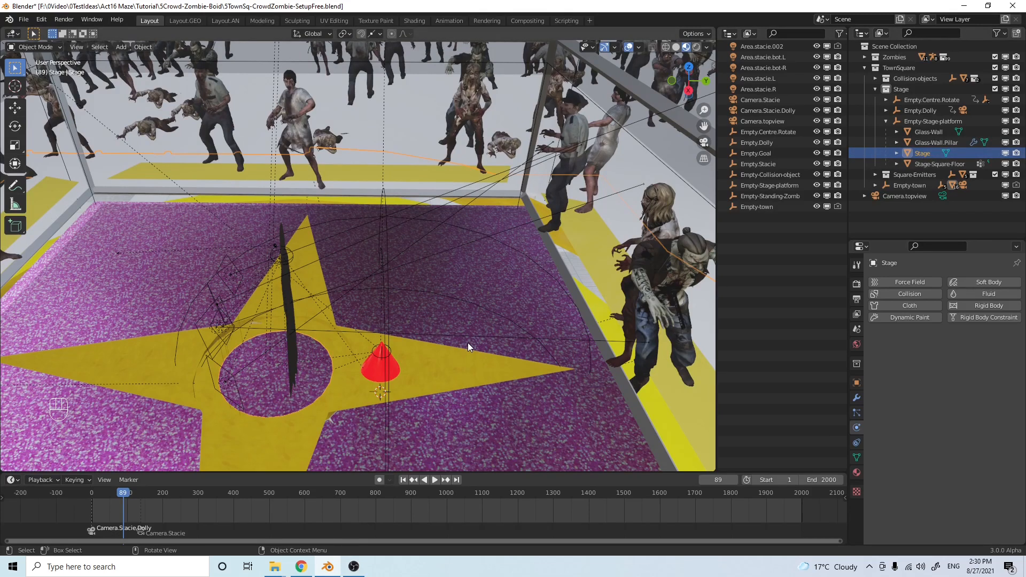
middle_click_drag(498, 302, 419, 342)
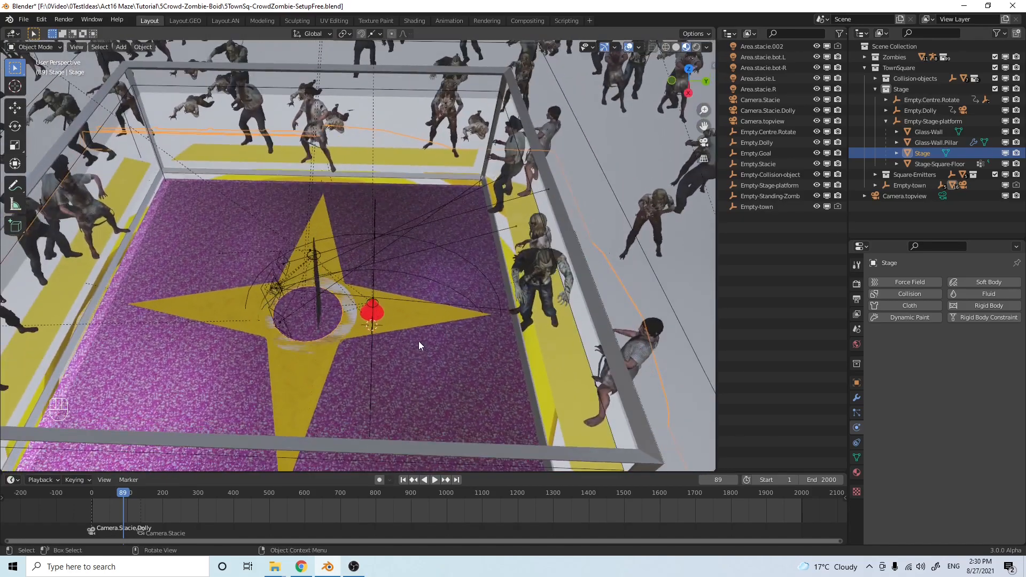
Select Stage and Glass-Wall.Pillar in turn to identify the platform parts, and view the whole glass enclosure among the crowd
left_click(928, 164)
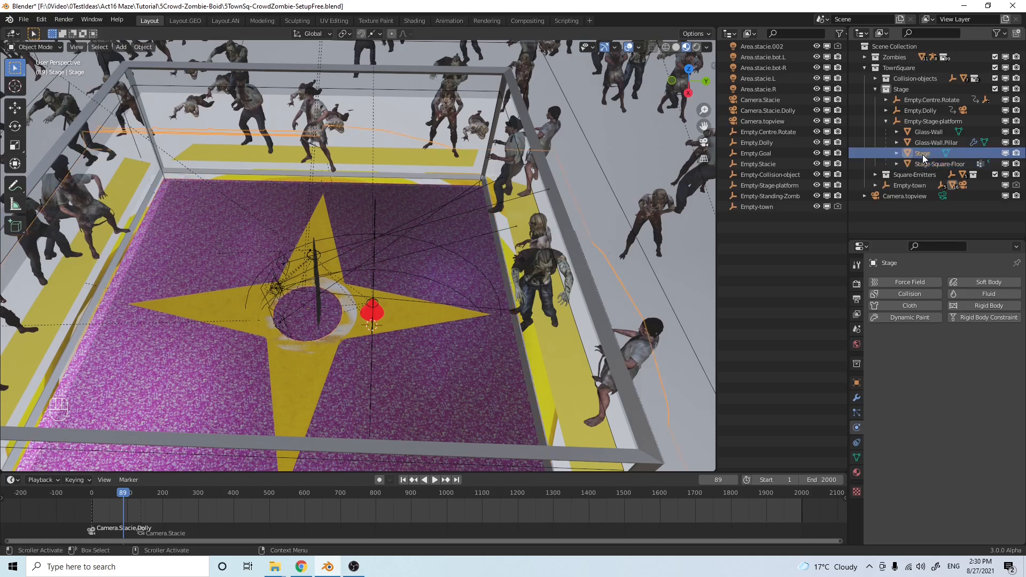
left_click(922, 158)
left_click(922, 141)
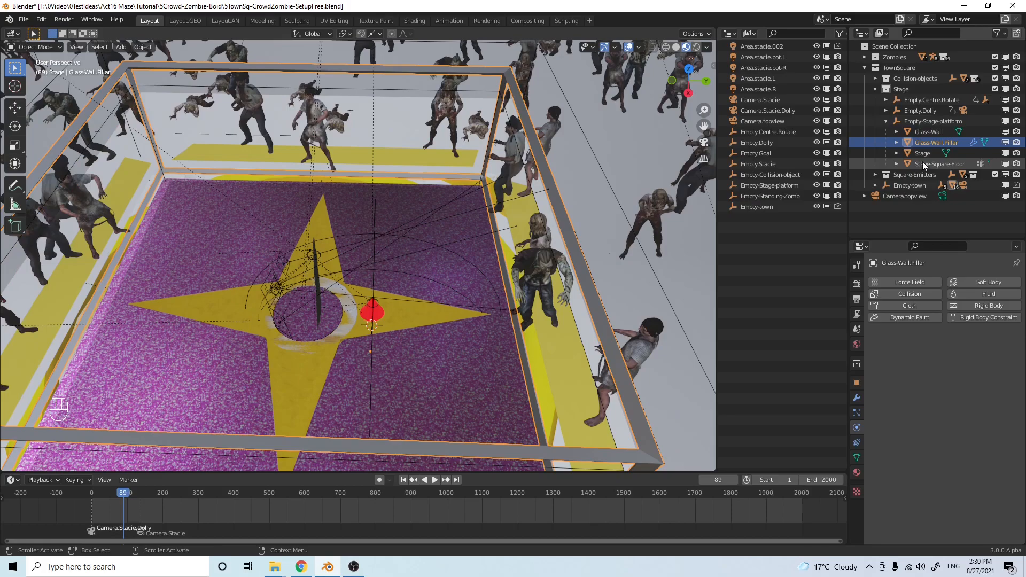
middle_click_drag(351, 235, 397, 232)
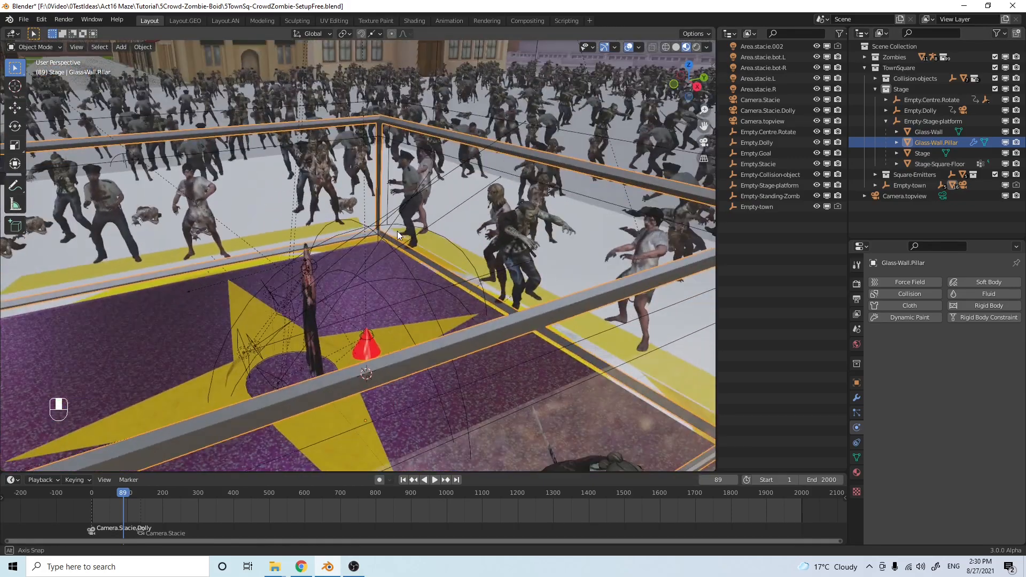
scroll(357, 270, "down", 5)
middle_click_drag(355, 271, 383, 302)
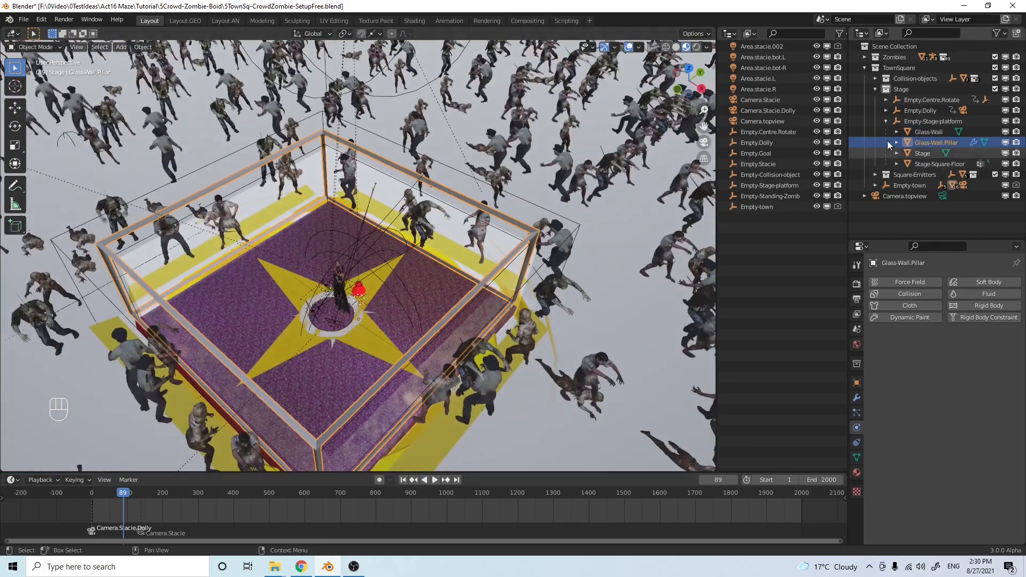
Collapse Empty-Stage-platform and the Stage collection, expand Square-Emitters down to the perimeter emitters, and select the Standing-Zombies collection
left_click(885, 121)
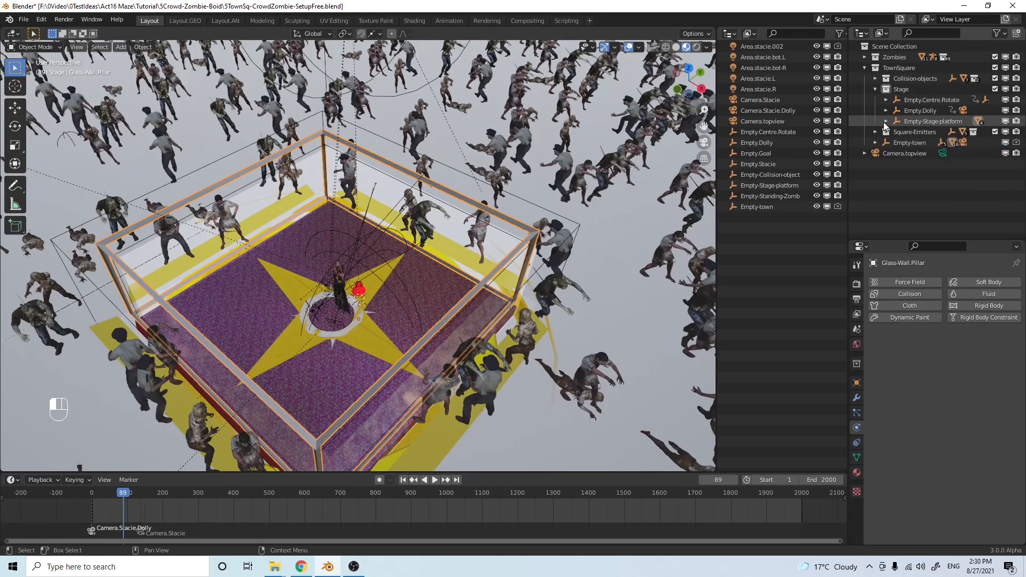
left_click(875, 88)
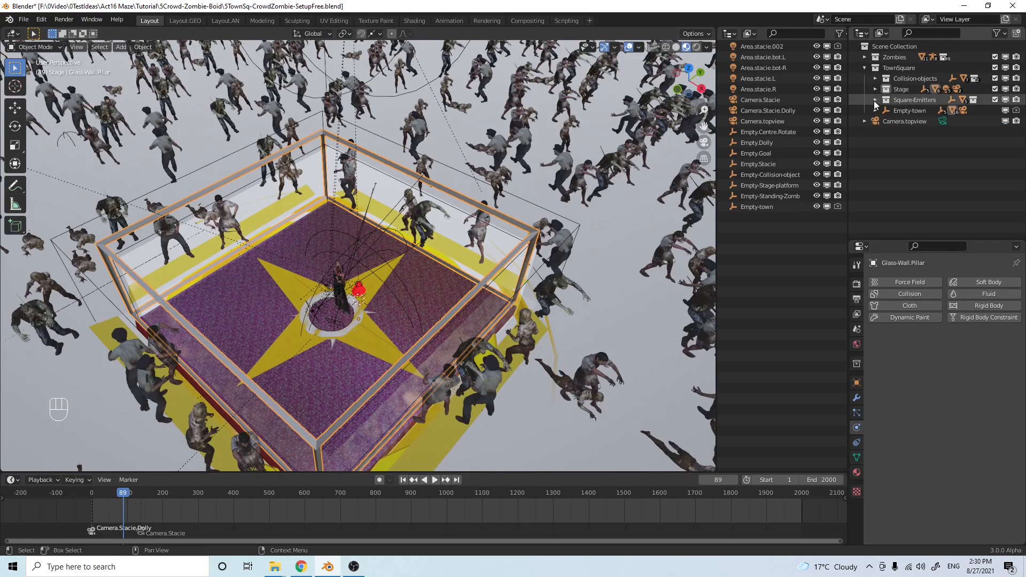
left_click(875, 100)
middle_click_drag(341, 190, 361, 174)
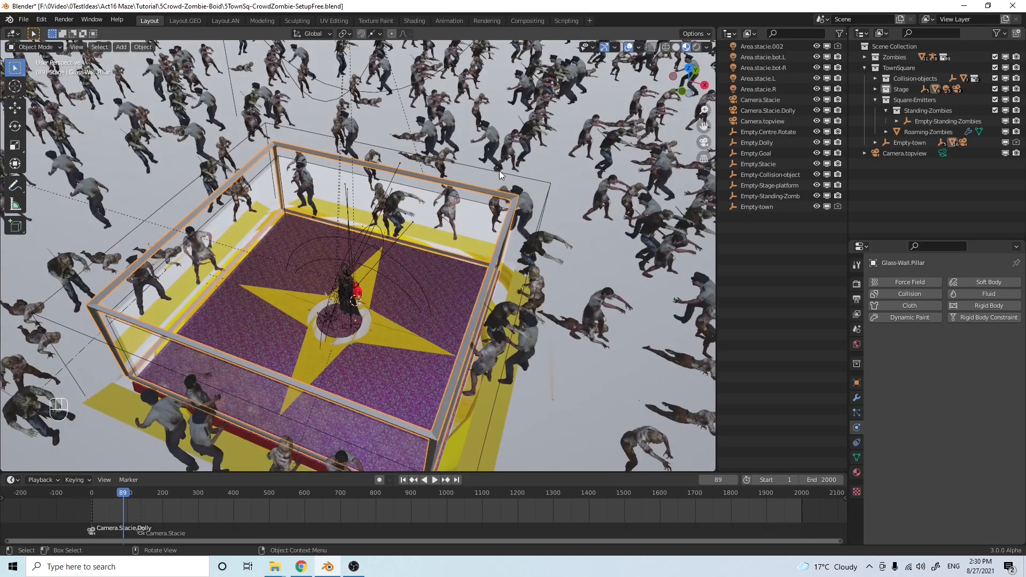
middle_click_drag(491, 214, 501, 252)
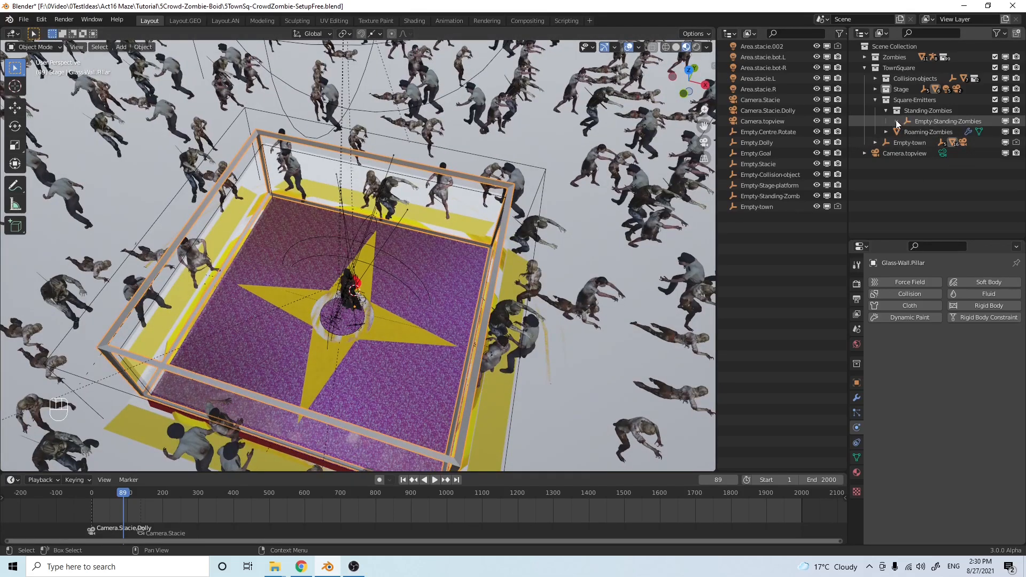
left_click(896, 122)
left_click(922, 111)
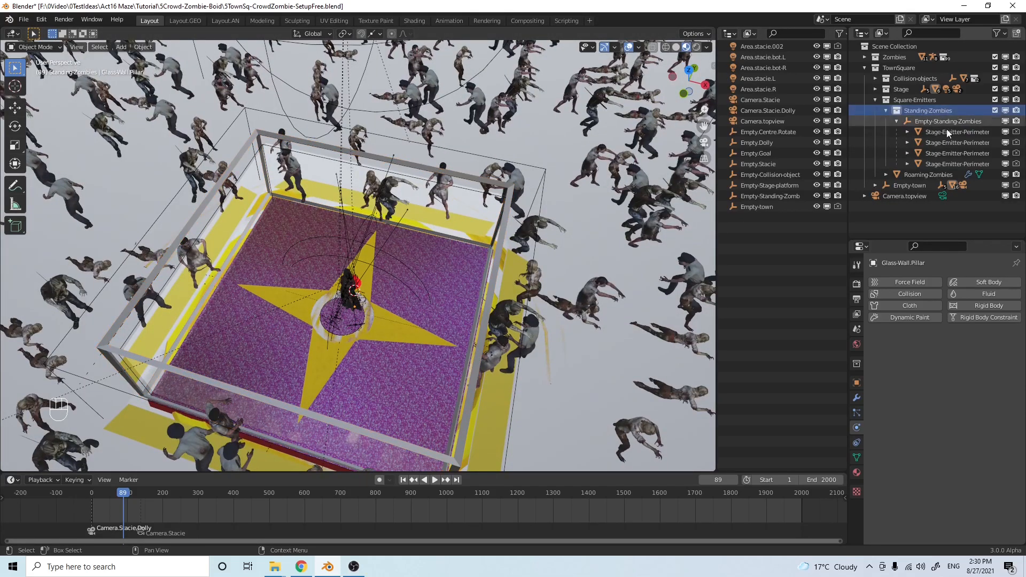
middle_click_drag(345, 233, 428, 266)
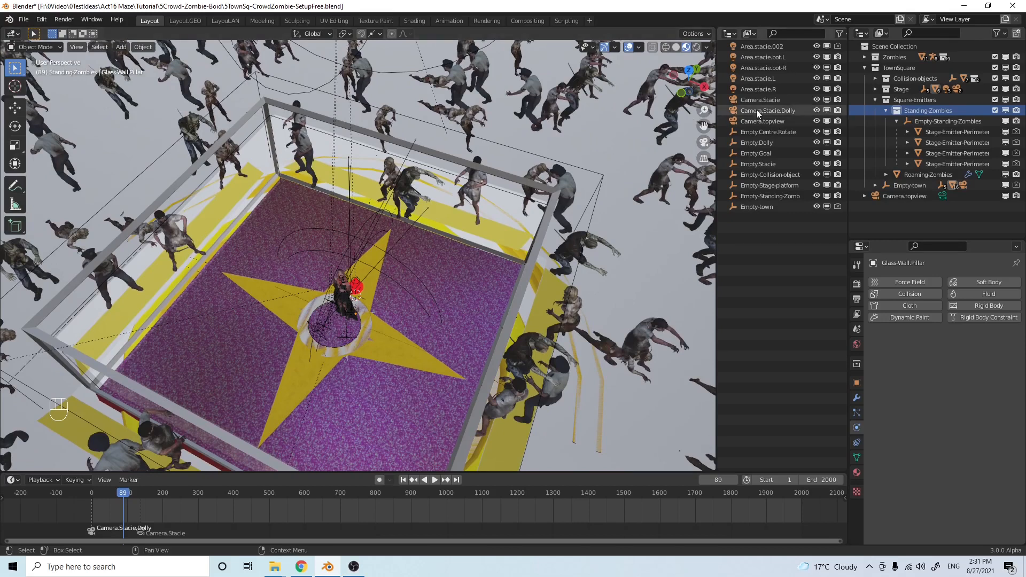
Play the animation and select the first Stage-Emitter-Perimeter to watch its standing zombies along the stage edge
middle_click_drag(389, 191, 323, 216)
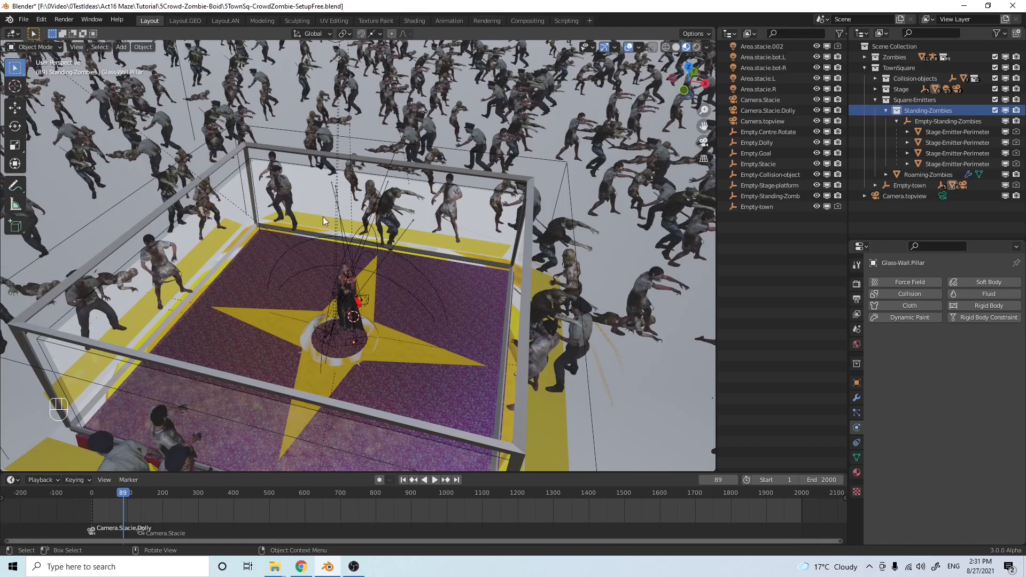
mouse_move(412, 271)
middle_mouse_down()
mouse_move(395, 289)
mouse_move(399, 243)
mouse_move(360, 297)
mouse_move(380, 265)
mouse_move(401, 271)
middle_mouse_up()
scroll(360, 297, "up", 3)
scroll(380, 265, "down", 2)
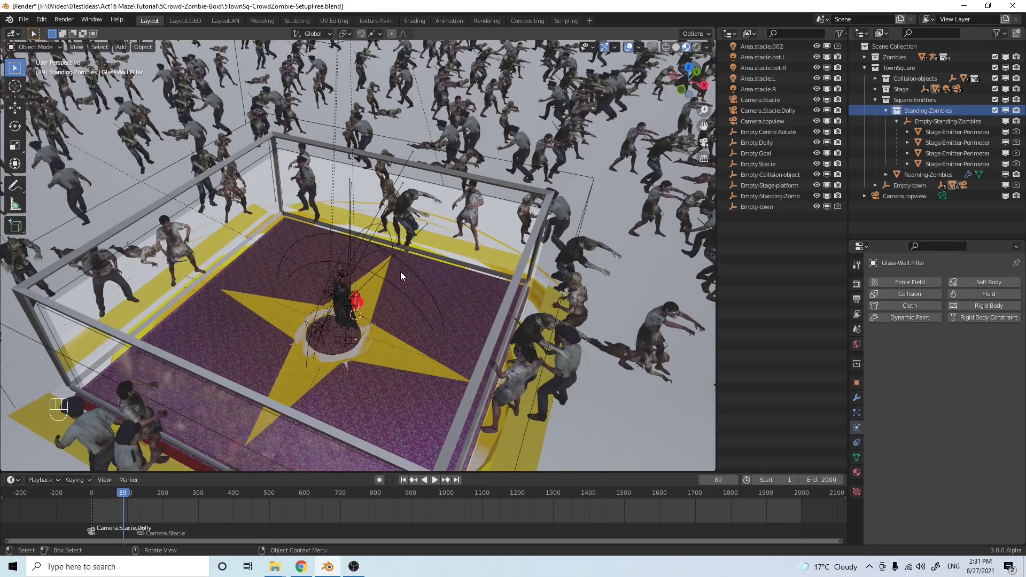
mouse_move(527, 304)
middle_mouse_down()
mouse_move(541, 300)
mouse_move(535, 306)
mouse_move(531, 291)
middle_mouse_up()
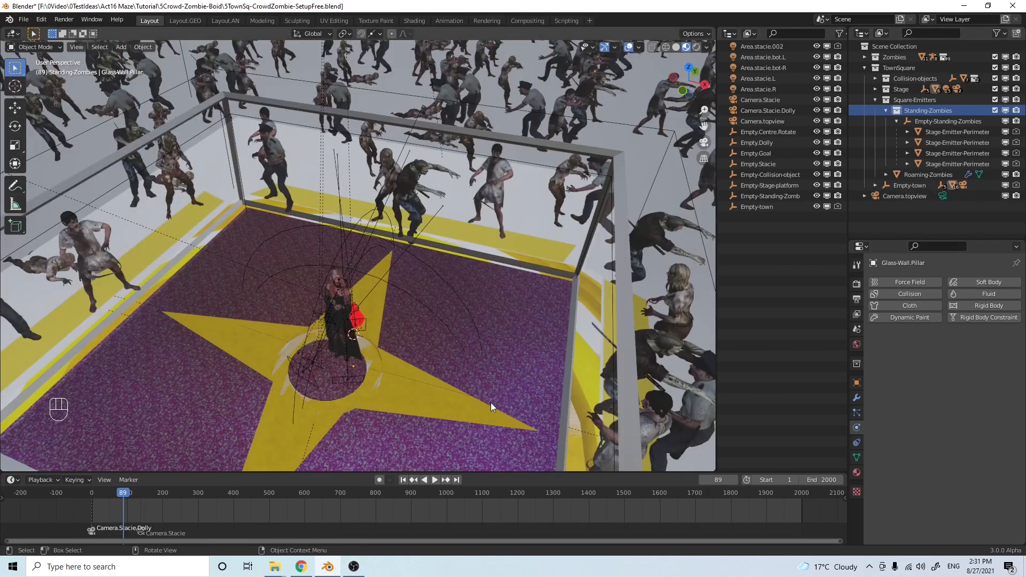
left_click(432, 478)
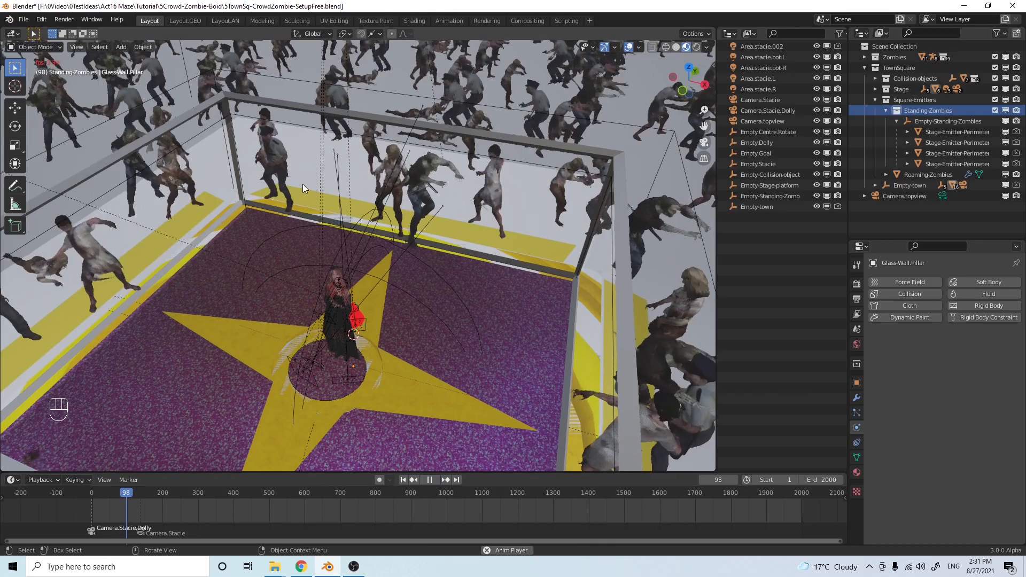
left_click(951, 131)
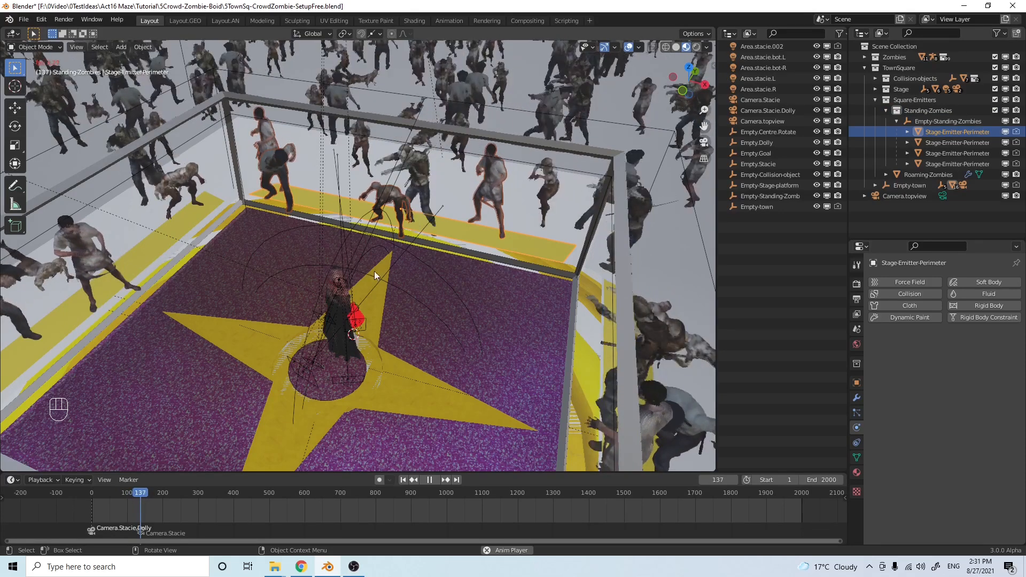
scroll(376, 320, "down", 3)
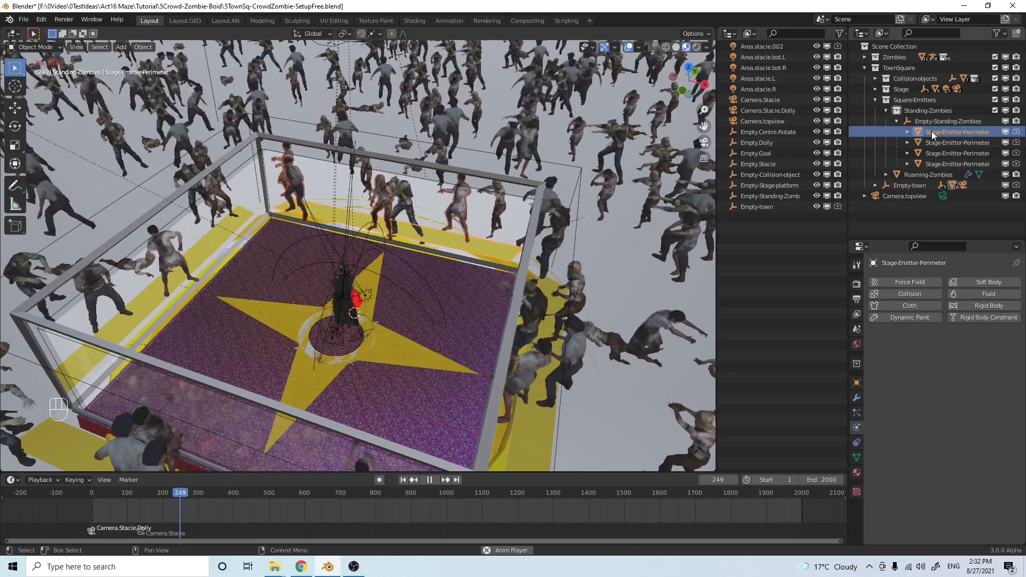
Examine the emission values of the first Stage-Emitter-Perimeter's StandingZombie hair particle system, and stop the animation playback
left_click(856, 411)
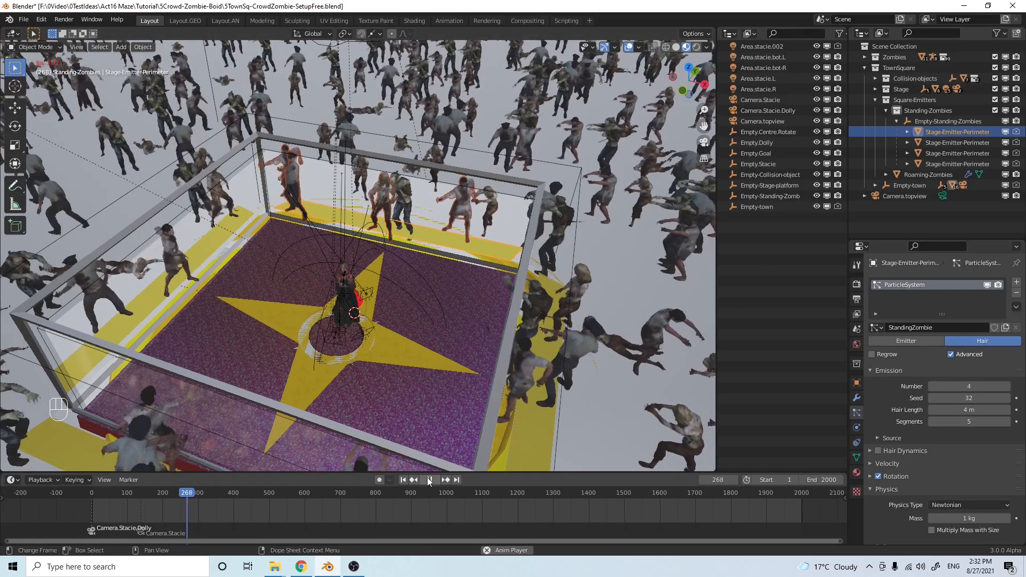
mouse_move(464, 331)
middle_mouse_down()
mouse_move(464, 341)
mouse_move(459, 331)
middle_mouse_up()
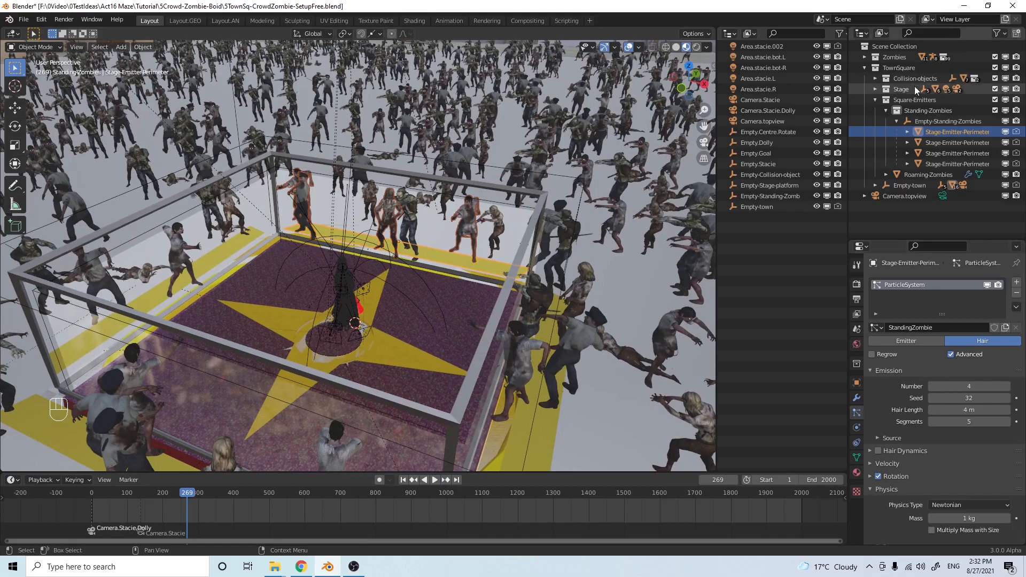
scroll(927, 440, "down", 2)
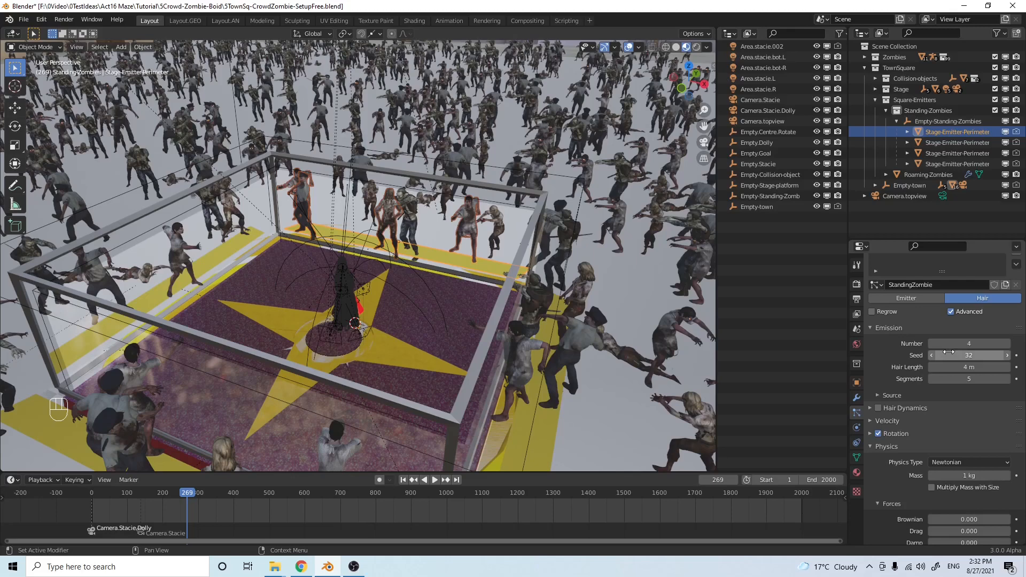
mouse_move(392, 338)
middle_mouse_down()
mouse_move(425, 340)
mouse_move(385, 324)
mouse_move(374, 344)
middle_mouse_up()
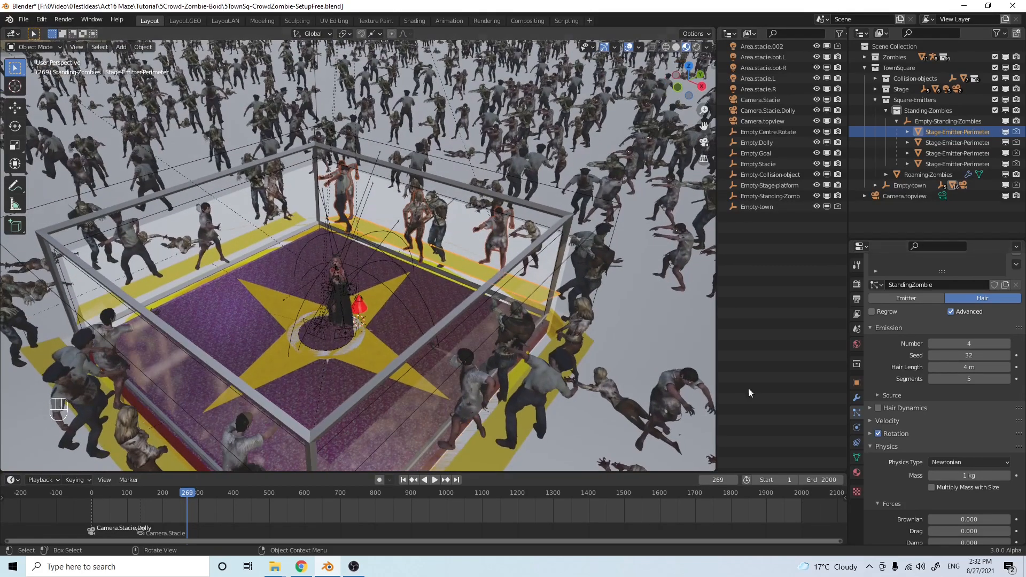
Collapse the Emission settings and examine the particle system's render settings with its Zombie-StandStill instance collection
left_click(870, 328)
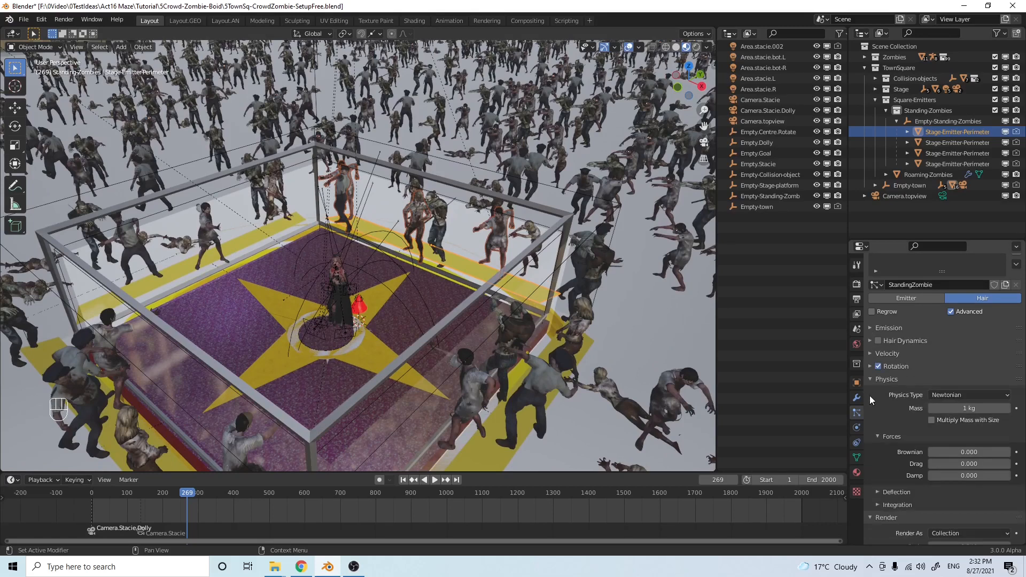
left_click(870, 366)
left_click(870, 366)
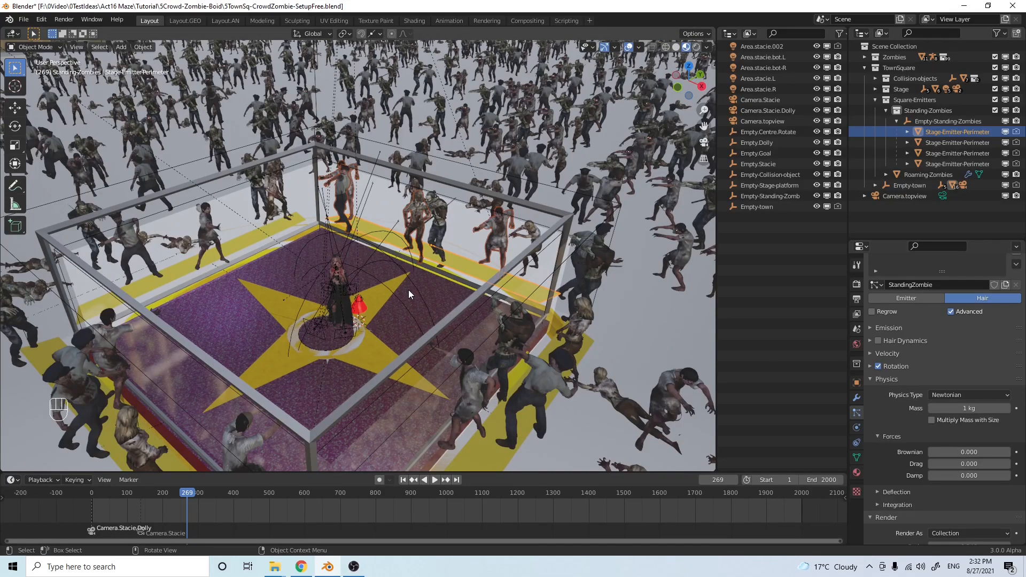
scroll(899, 439, "down", 8)
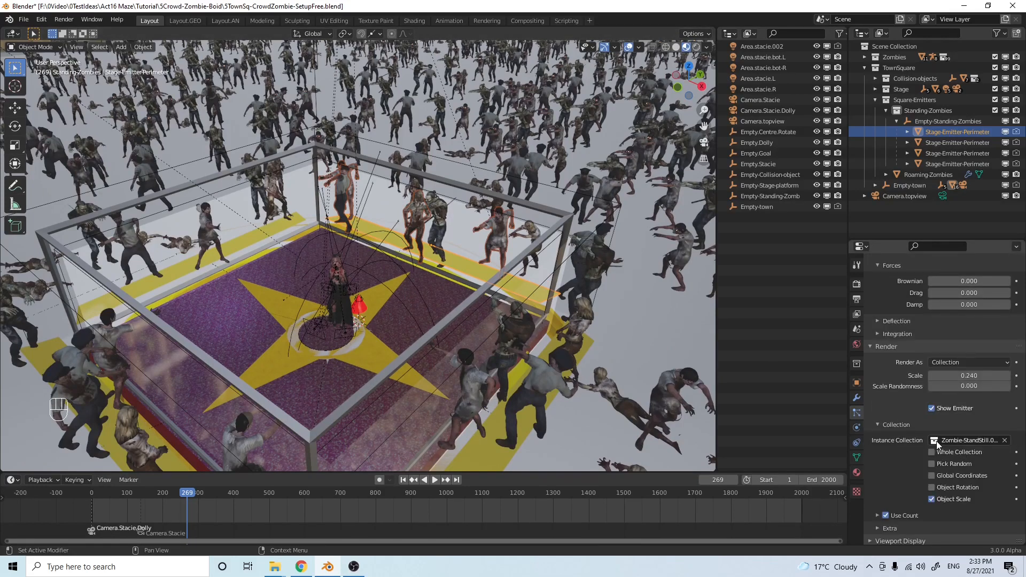
middle_click_drag(540, 278, 465, 232)
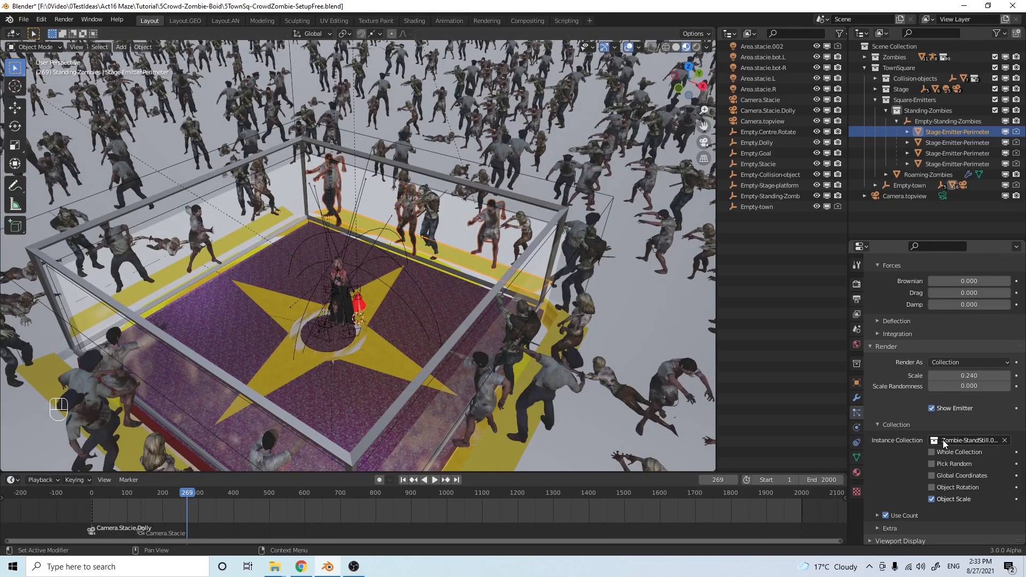
Expand the Zombies collection, select Zombie-StandStill, and reveal the zombies inside its Attackers collection
left_click(864, 57)
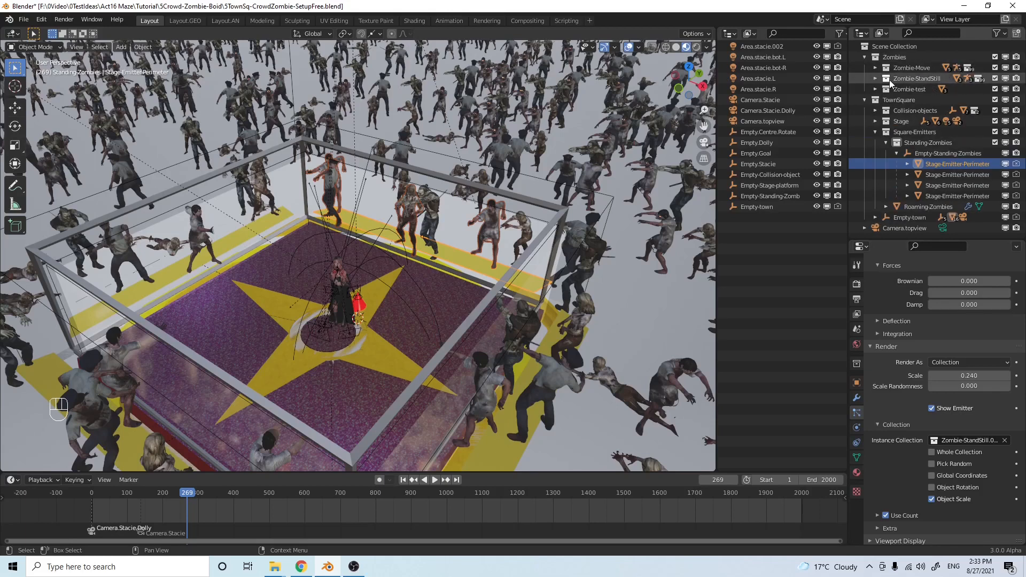
left_click(874, 79)
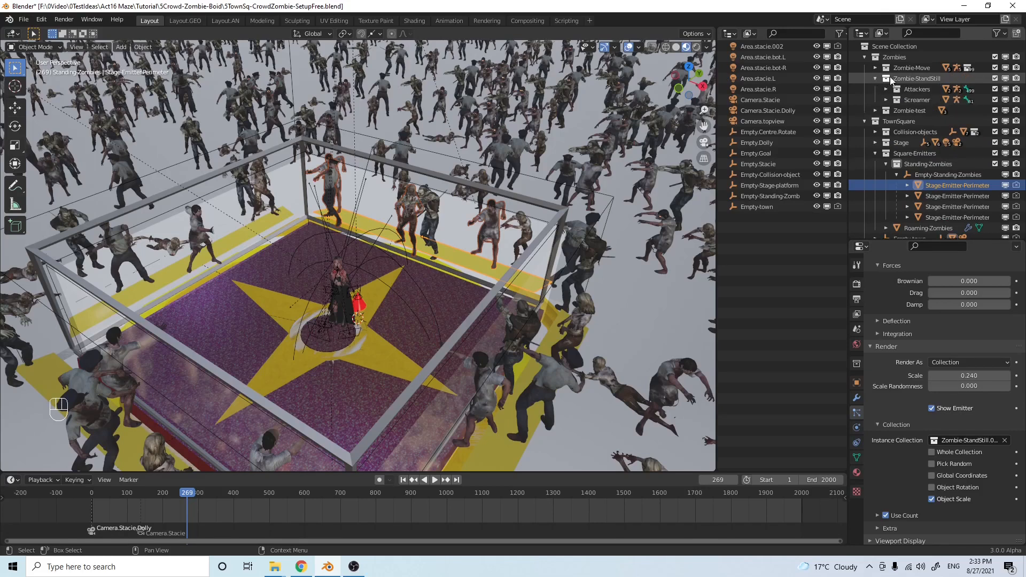
left_click(905, 79)
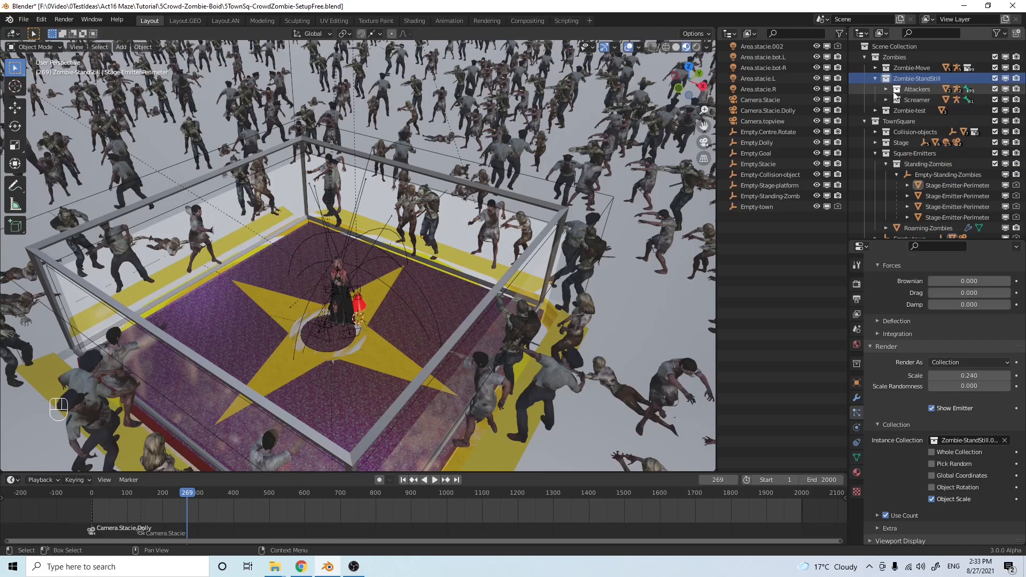
left_click(886, 88)
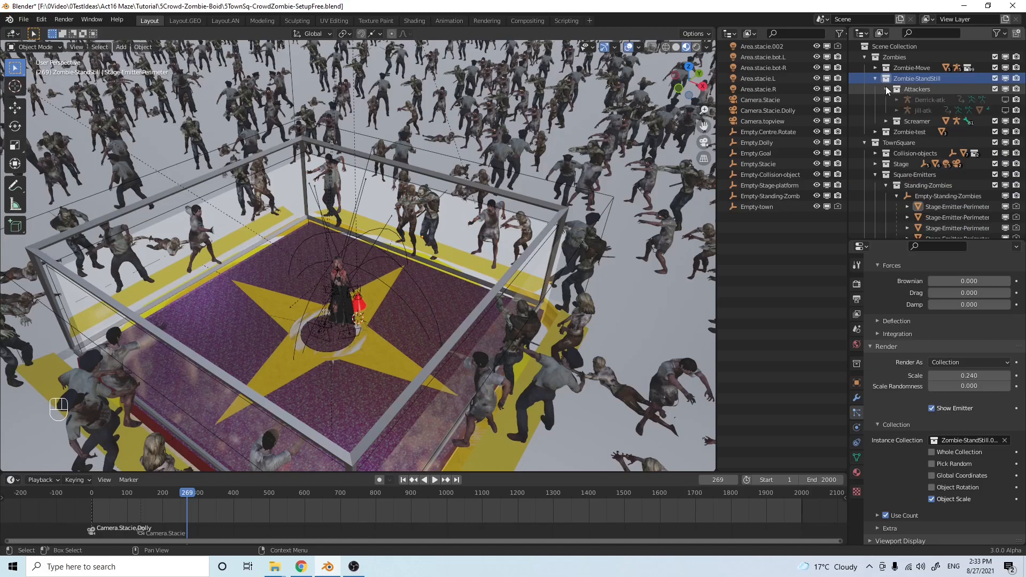
Select each of the two attacker zombies, collapse the Attackers collection, and select Kumia-screamer inside the Screamer collection
left_click(922, 101)
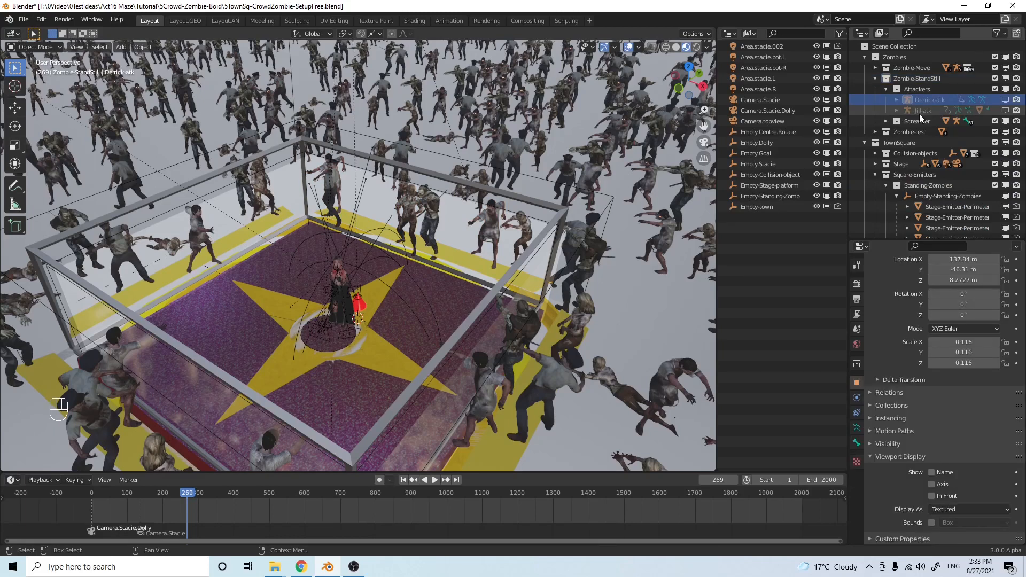
left_click(920, 108)
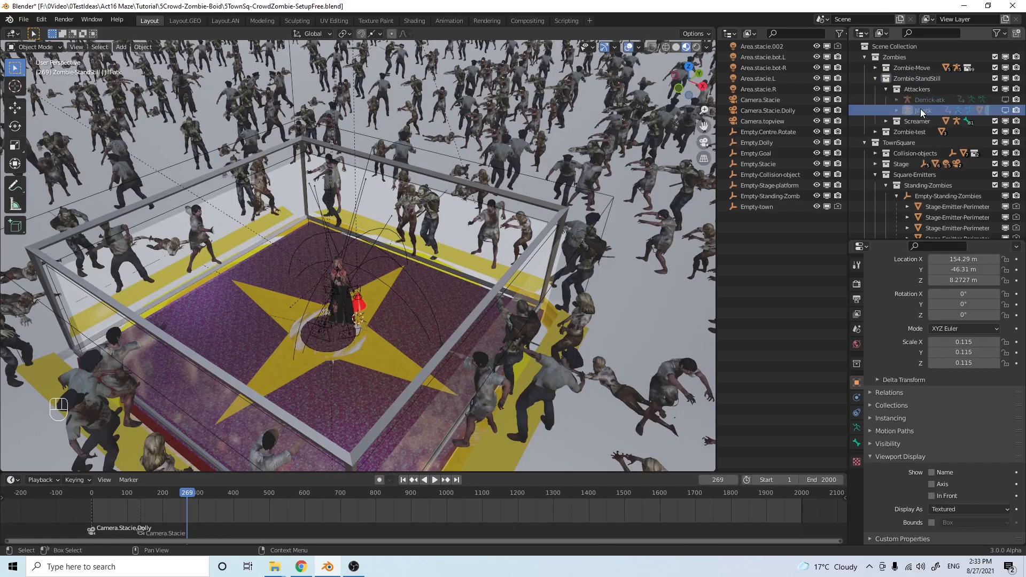
left_click(885, 88)
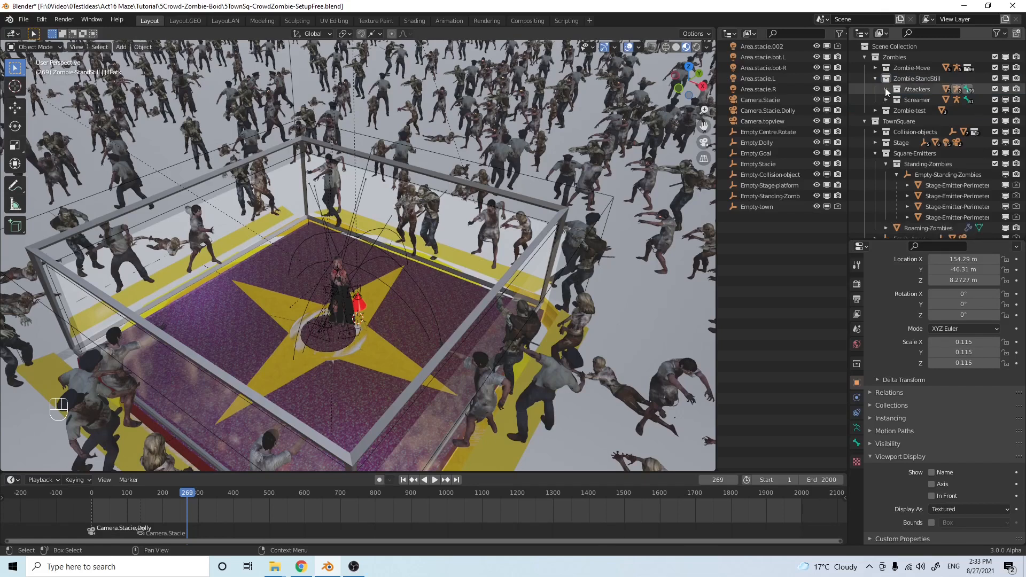
left_click(885, 100)
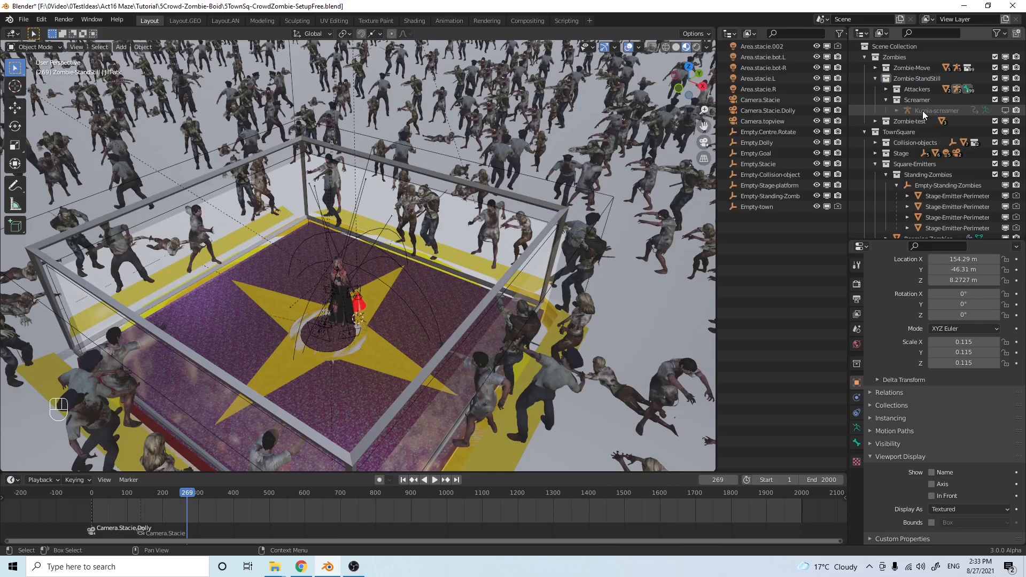
left_click(922, 110)
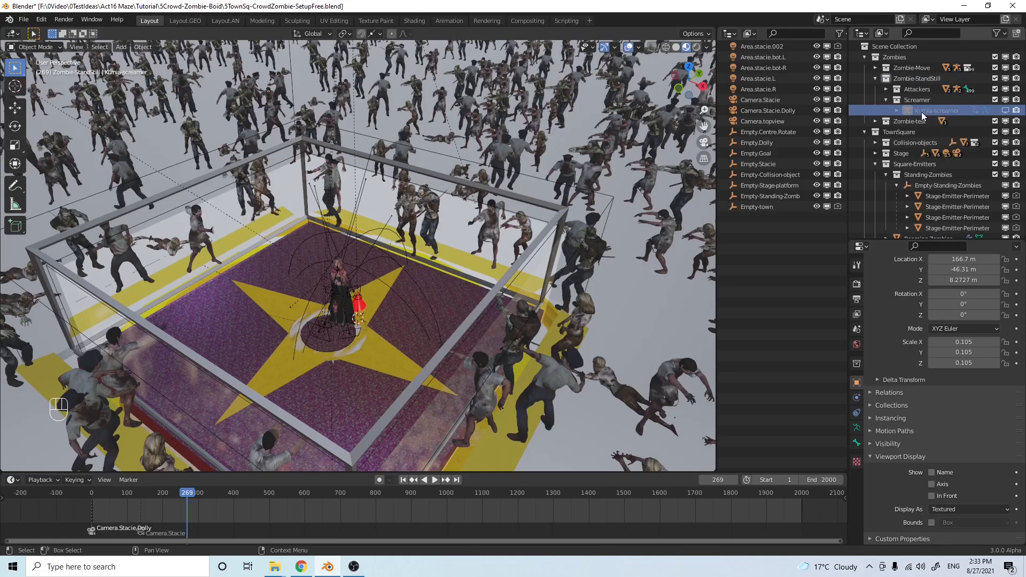
Expand Kumia-screamer, select its Kumia-body2 mesh, and frame that zombie among the crowd
scroll(488, 242, "up", 5)
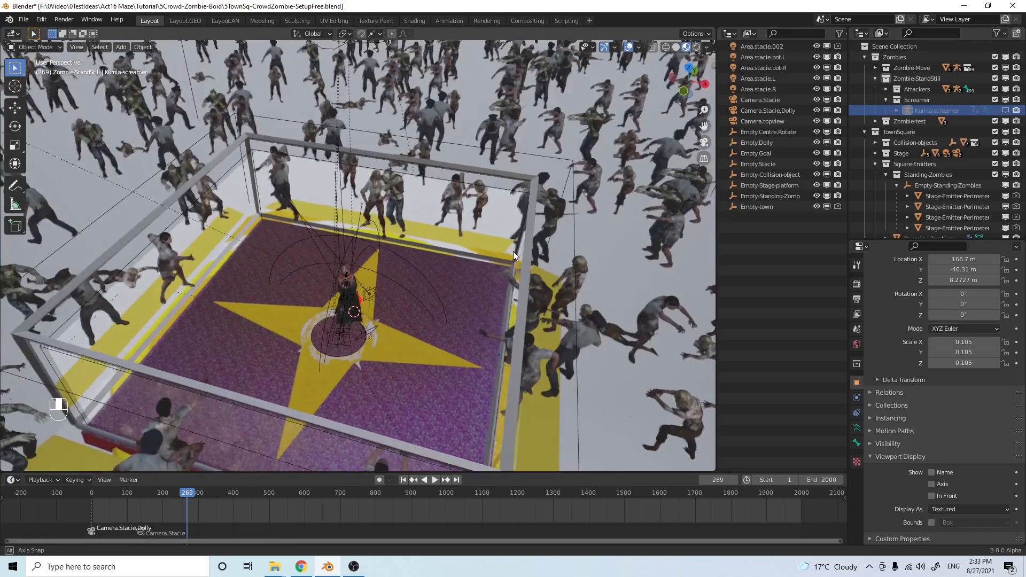
scroll(486, 249, "down", 3)
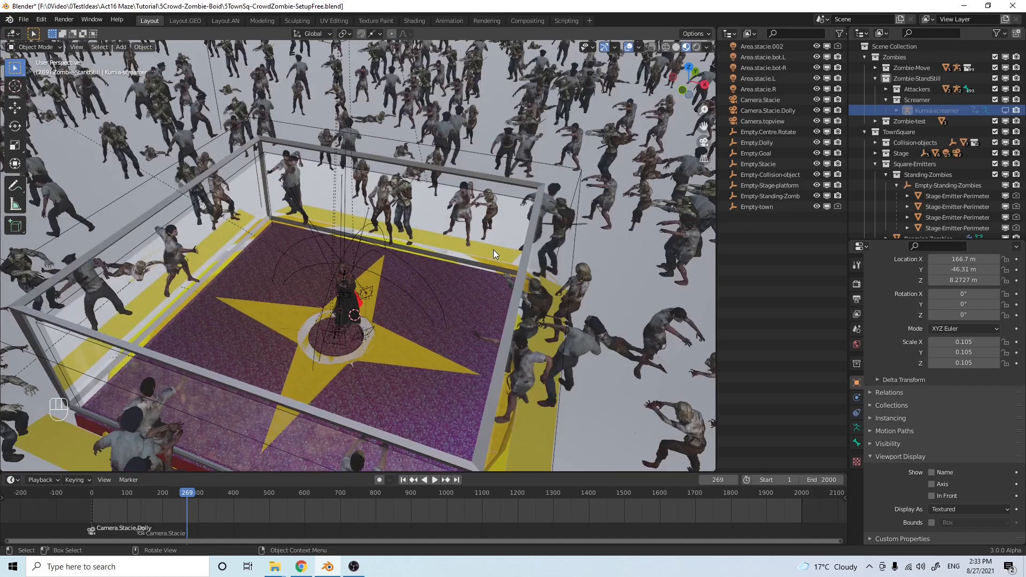
left_click(896, 110)
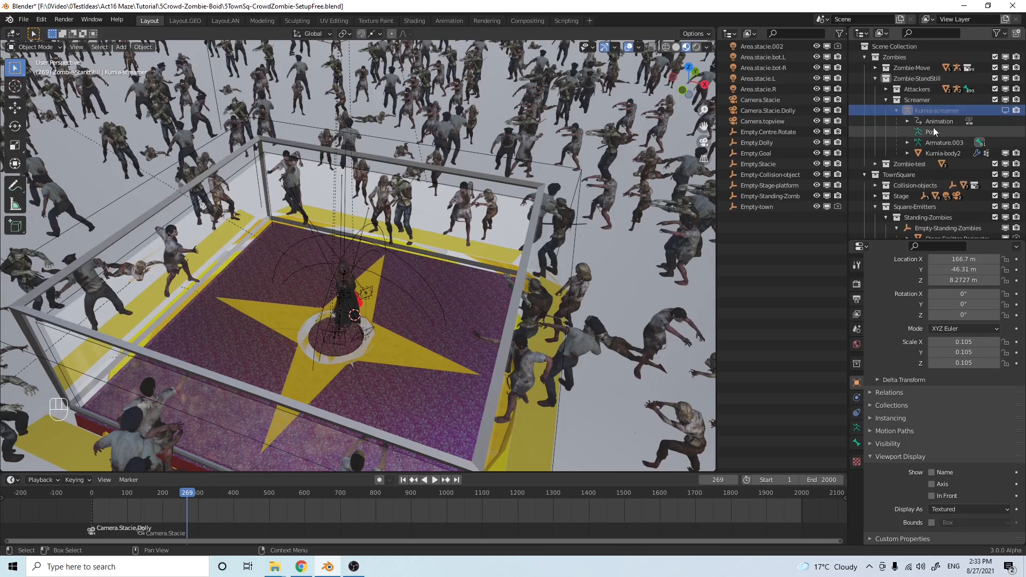
left_click(944, 153)
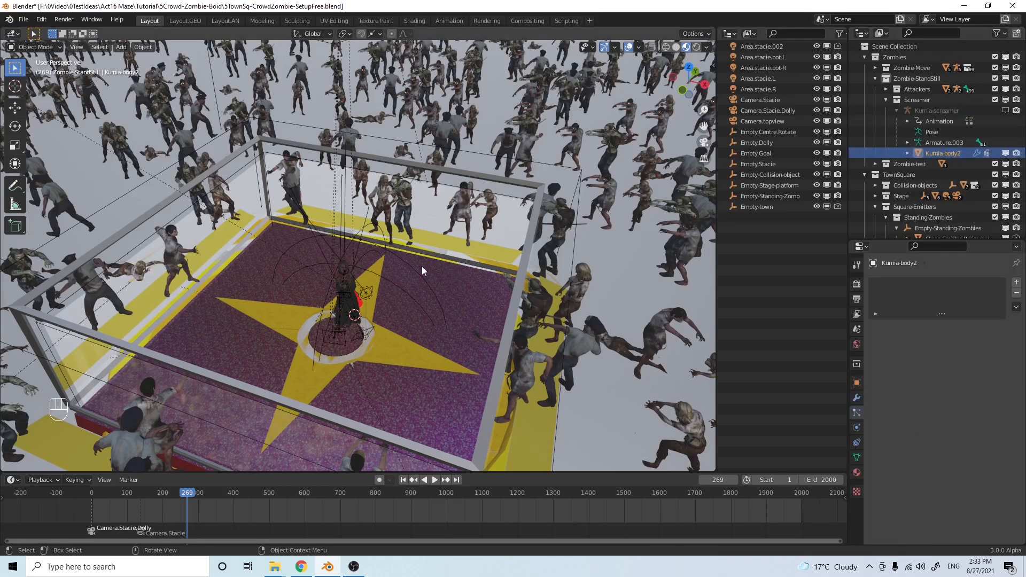
key("KP_Decimal")
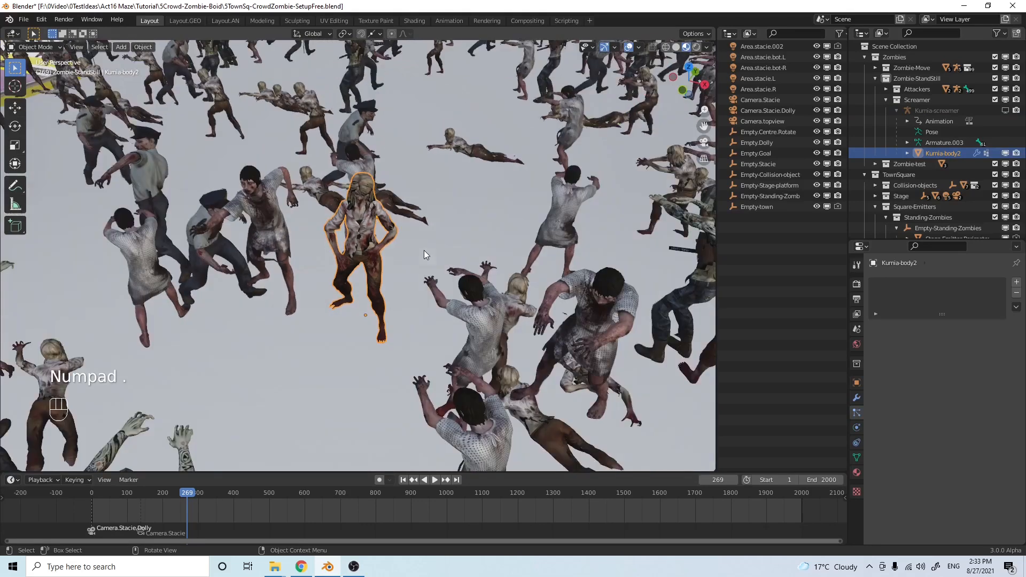
scroll(461, 248, "down", 3)
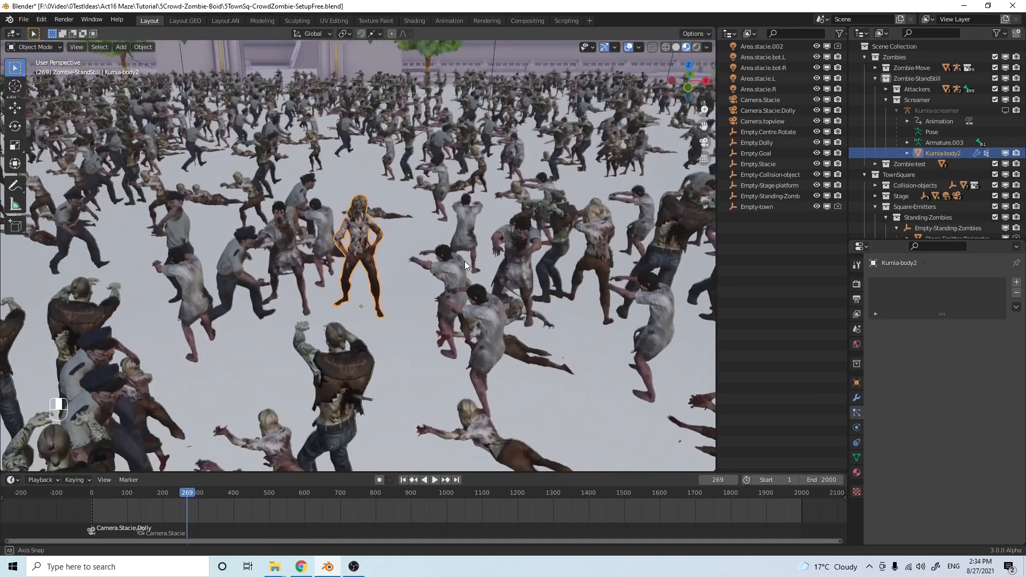
middle_click_drag(454, 266, 464, 271)
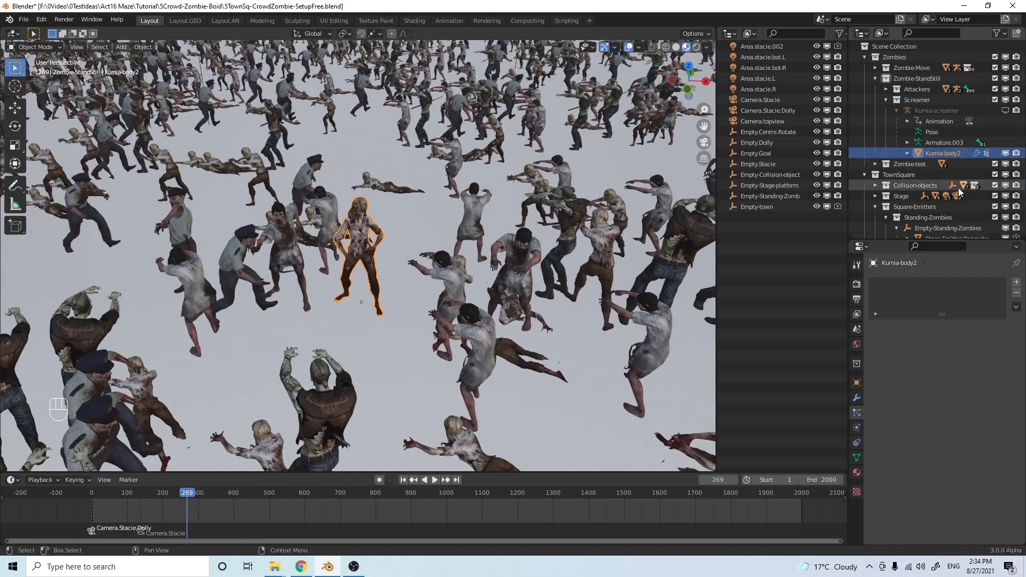
Exclude the TownSquare collection from the view layer to inspect the row of source zombies on their own
left_click(995, 175)
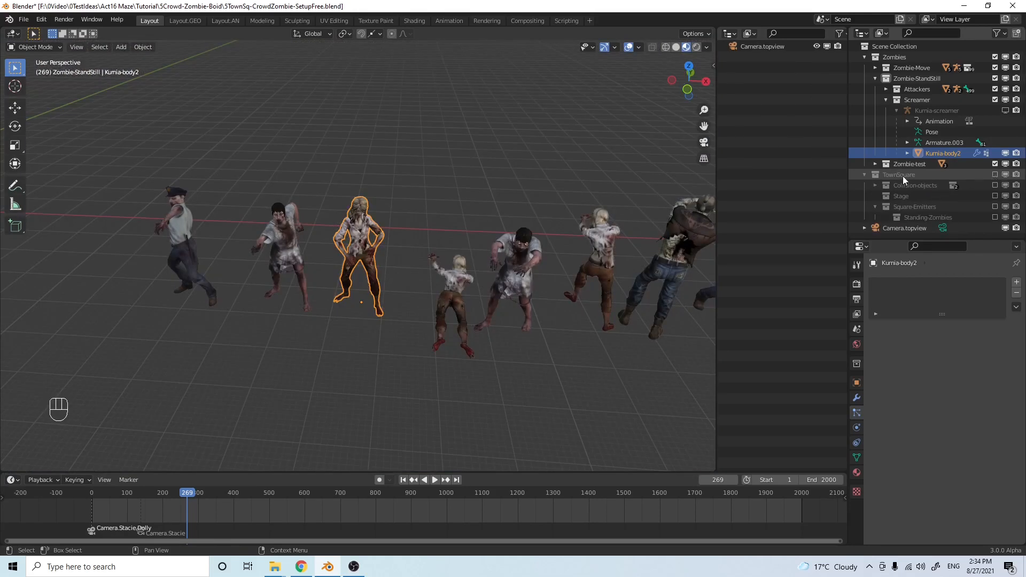
mouse_move(482, 167)
middle_mouse_down()
mouse_move(431, 161)
mouse_move(494, 163)
mouse_move(425, 151)
mouse_move(487, 169)
mouse_move(531, 165)
mouse_move(495, 163)
mouse_move(502, 174)
mouse_move(513, 169)
mouse_move(502, 161)
middle_mouse_up()
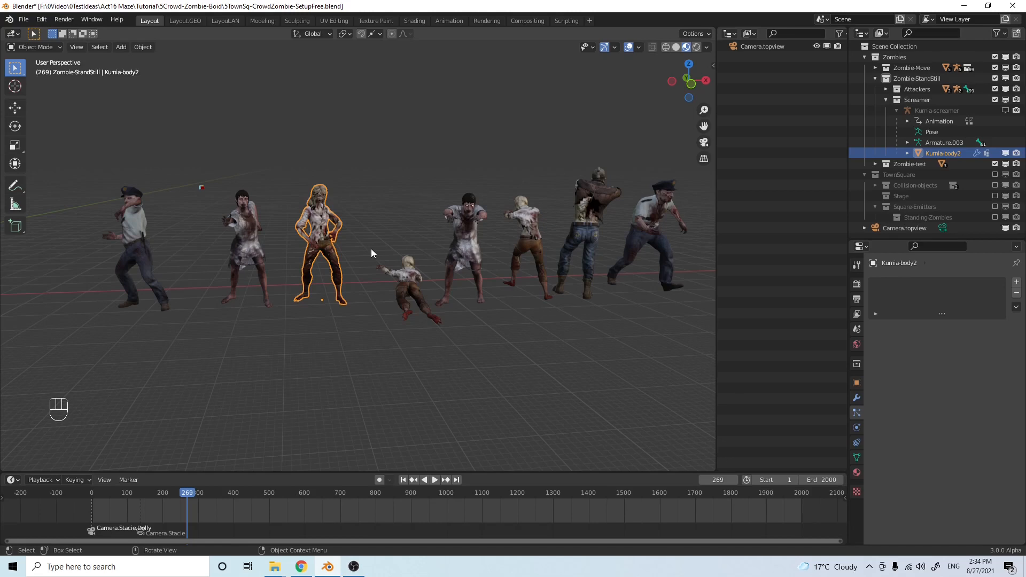
middle_click_drag(475, 266, 473, 278)
middle_click_drag(383, 331, 380, 322)
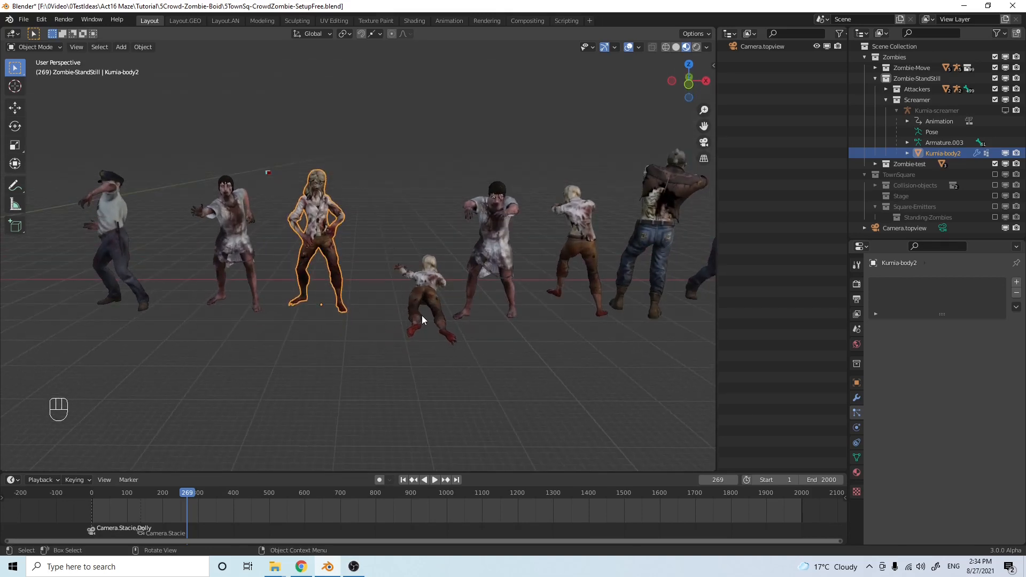
middle_click_drag(421, 315, 421, 321)
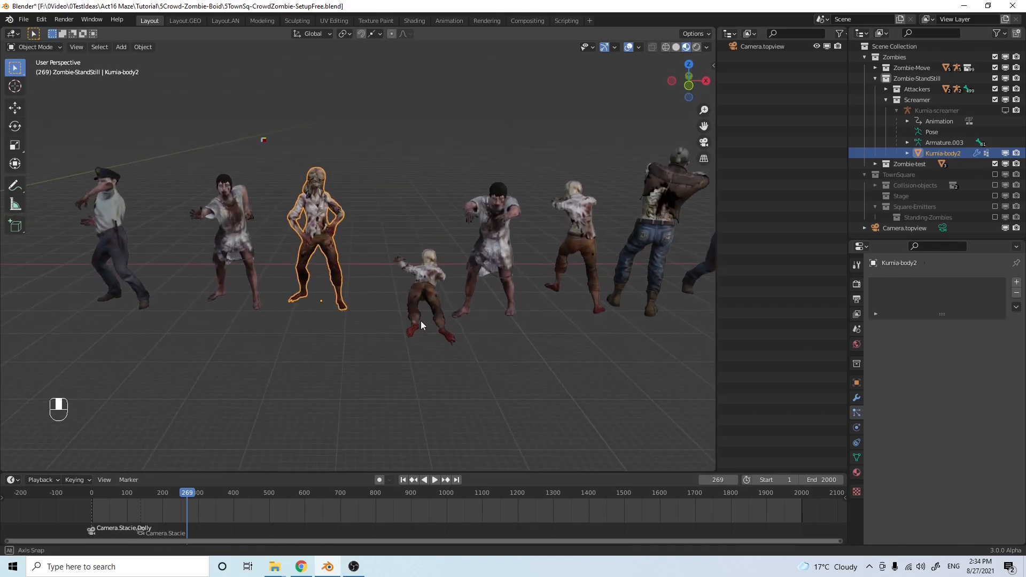
Play the animation to watch the source zombies' movements, and stop the playback around frame 562
left_click(434, 480)
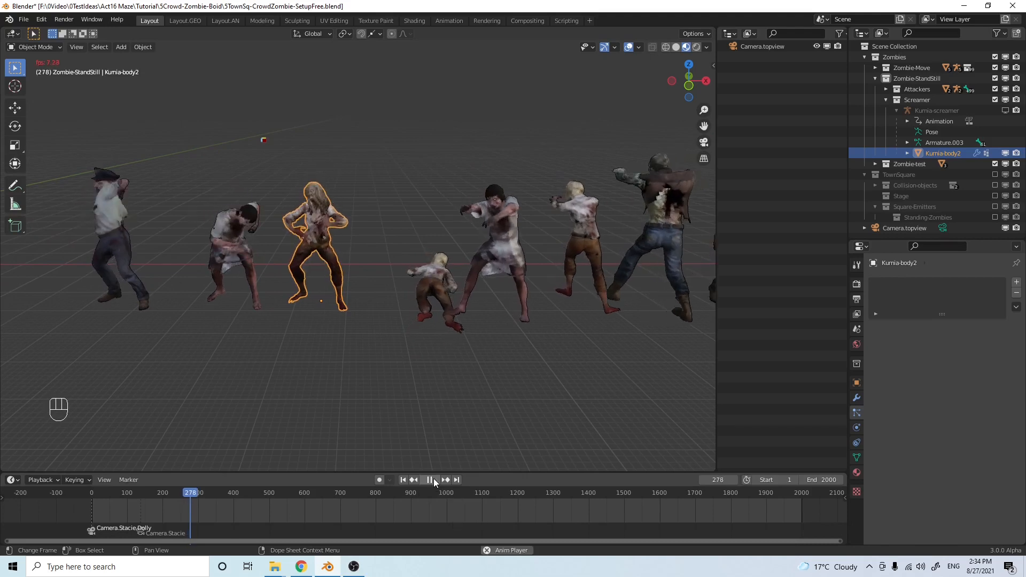
scroll(514, 378, "down", 2)
middle_click_drag(512, 380, 513, 379)
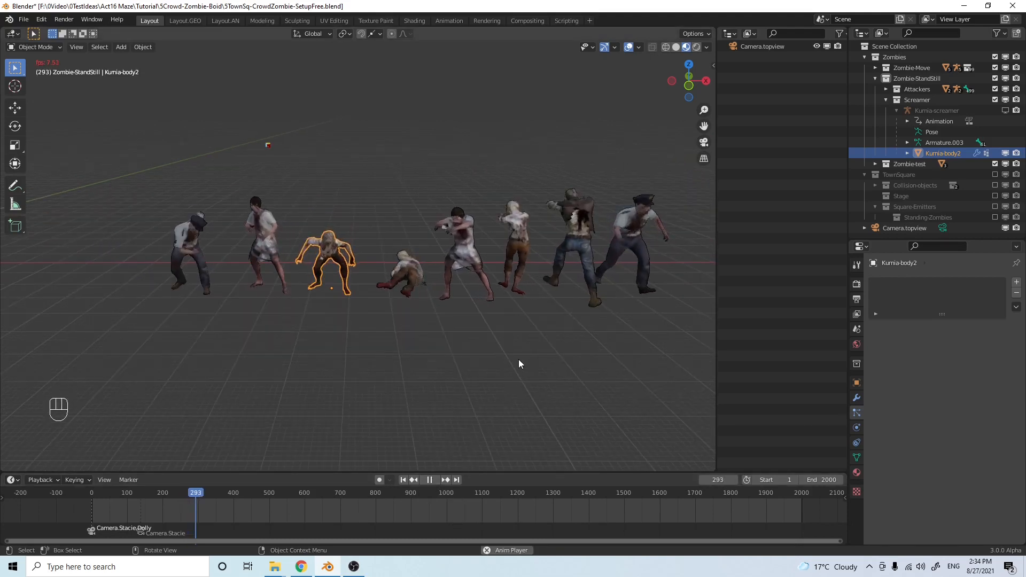
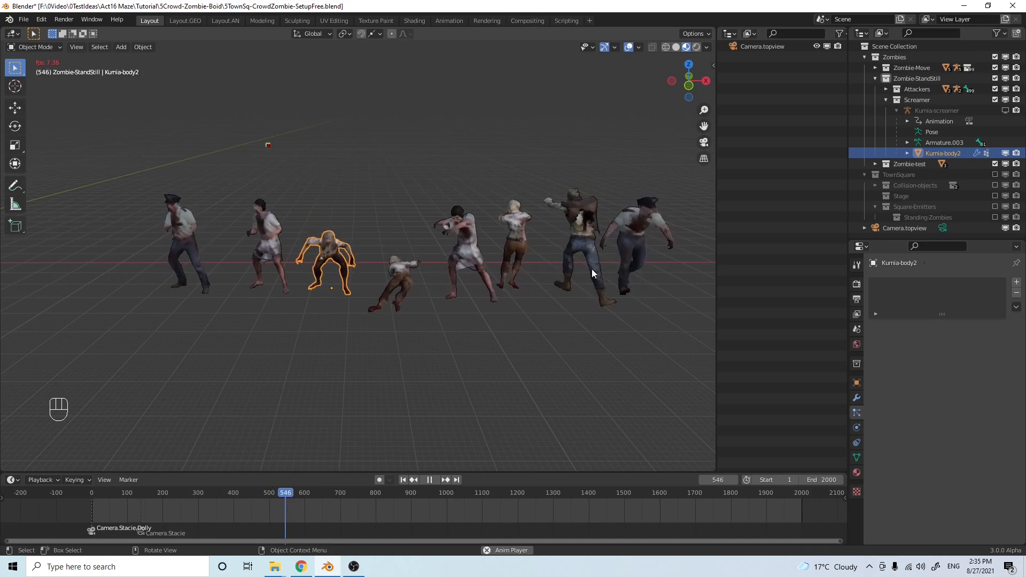
left_click(430, 480)
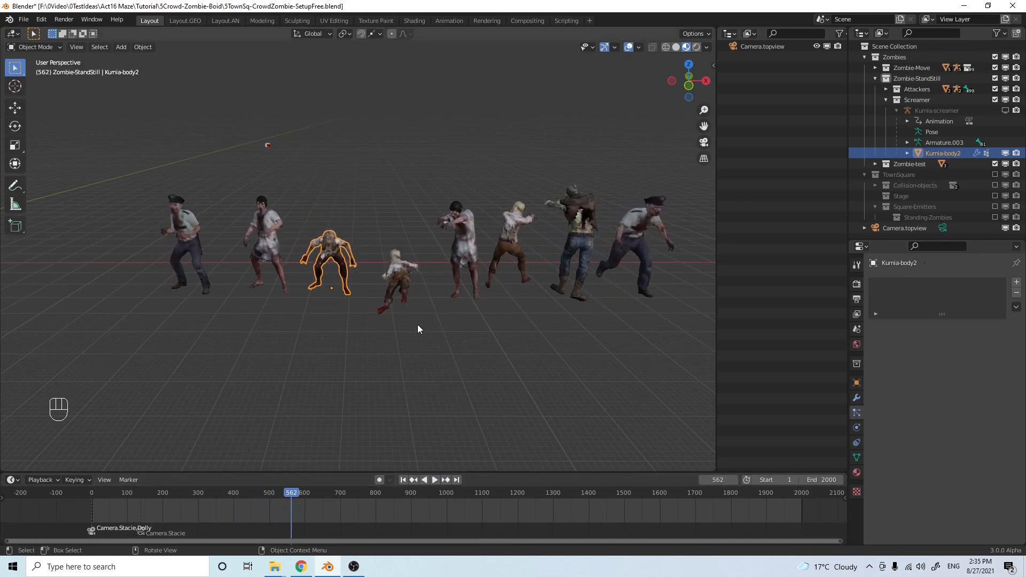
Exclude the Zombies collection from the view layer and include the TownSquare collection again to view the crowd around the stage
left_click(995, 56)
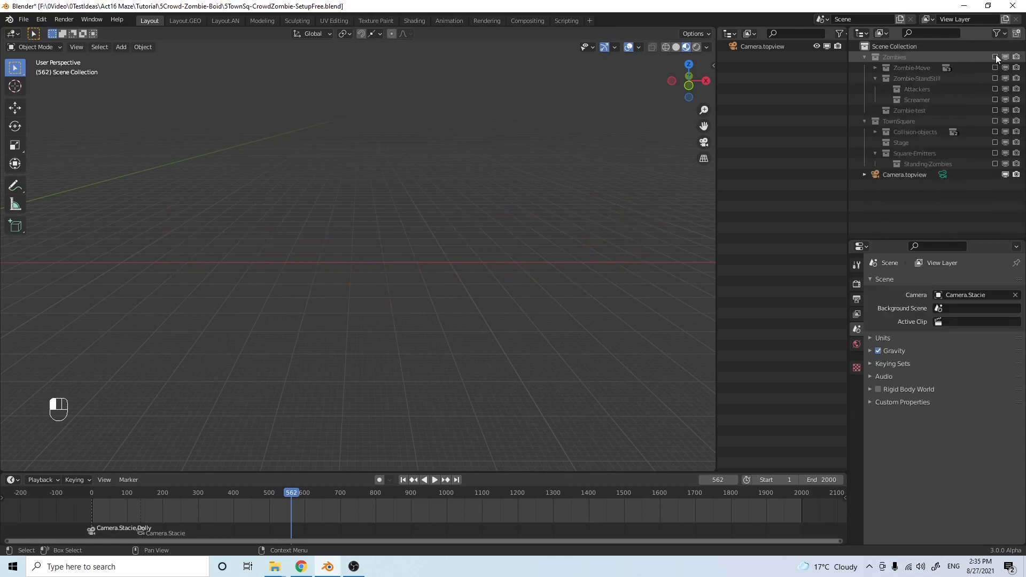
left_click(995, 121)
middle_click_drag(413, 217, 643, 213)
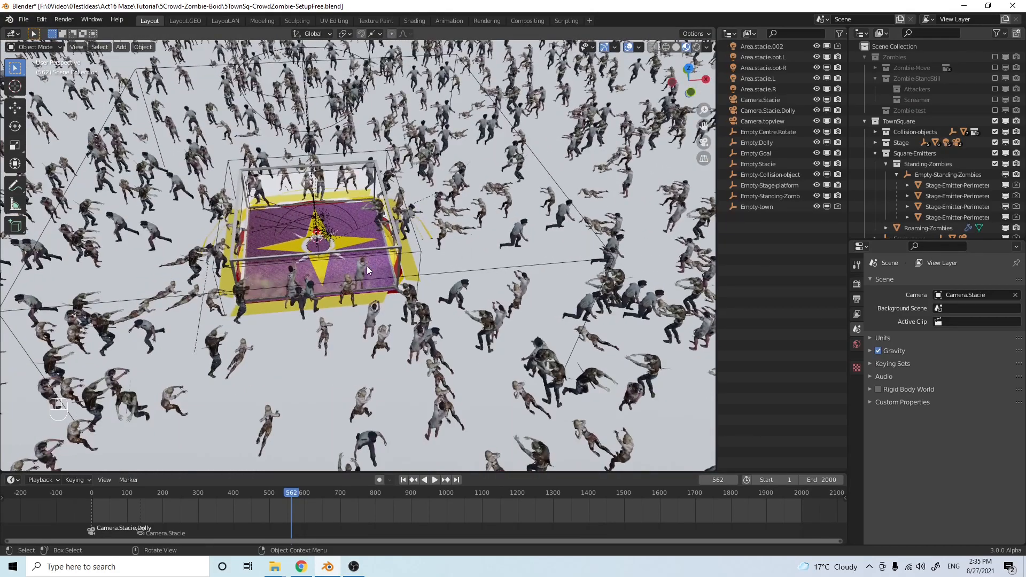
scroll(326, 257, "up", 5)
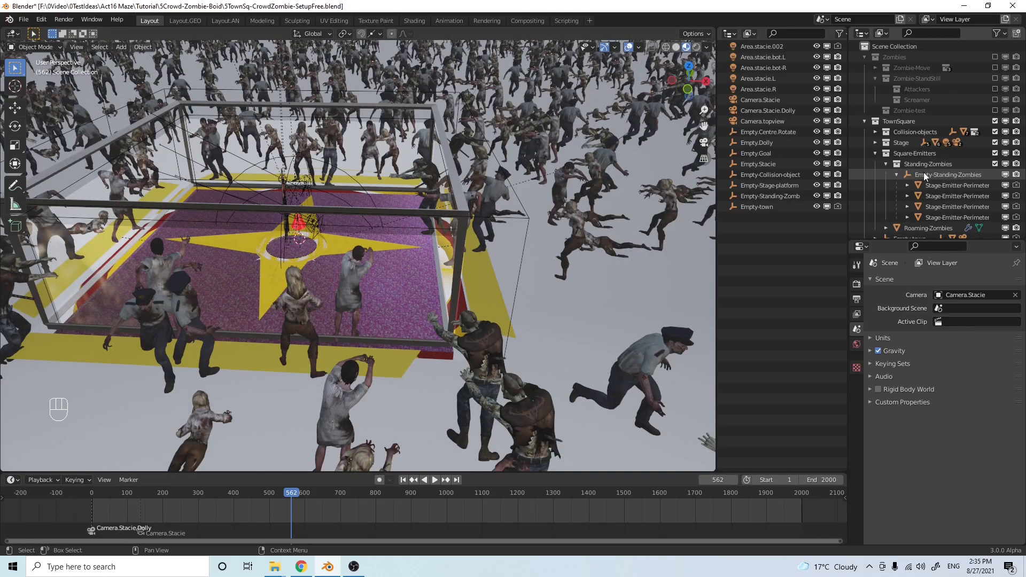
Collapse Empty-Standing-Zombies and select the Roaming-Zombies emitter to view its crowd around the stage
left_click(898, 174)
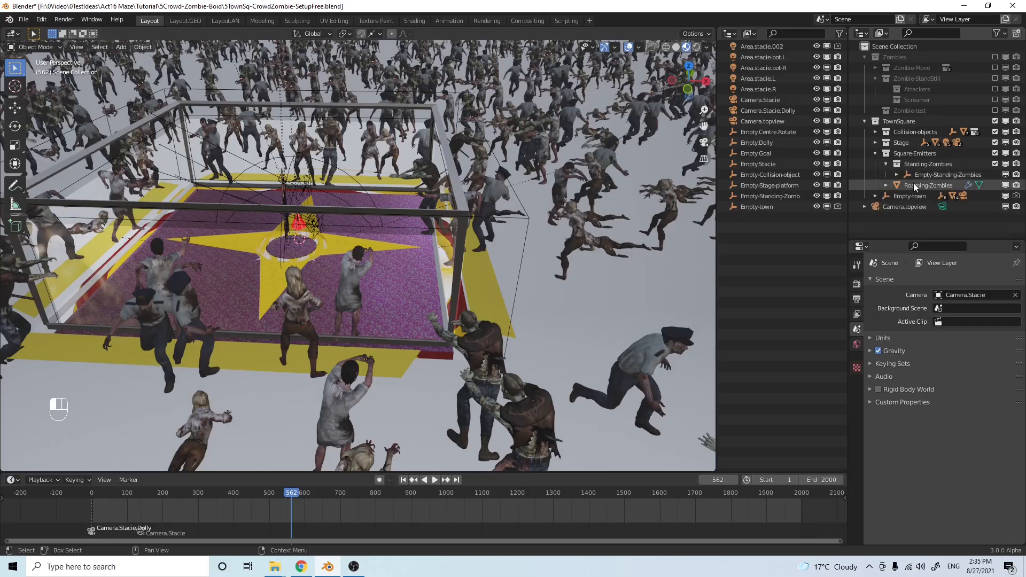
left_click(912, 184)
scroll(454, 249, "down", 5)
middle_click_drag(454, 248, 472, 277)
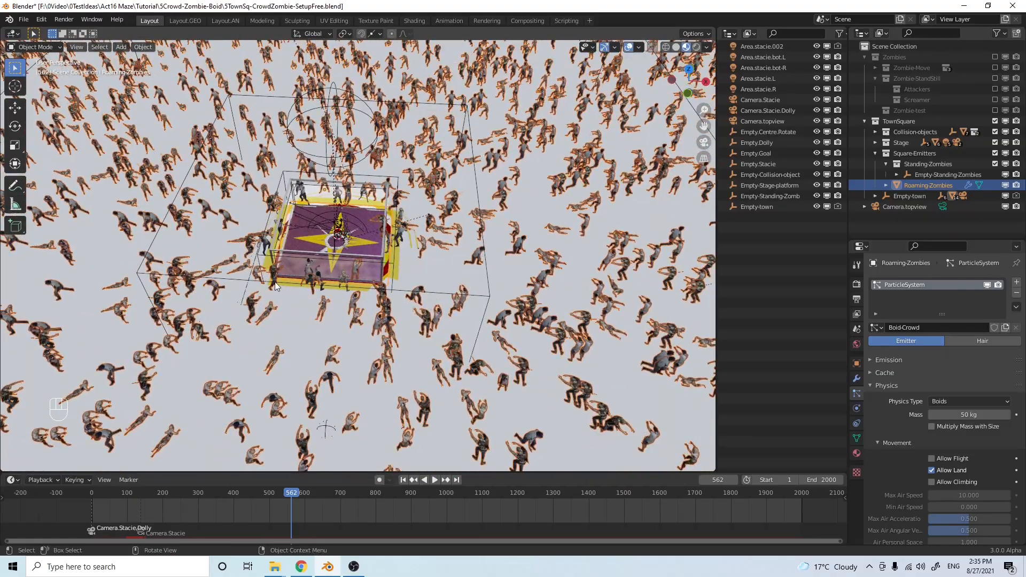
middle_click_drag(488, 219, 364, 250)
Select the stage's collision wall and examine how the roaming zombies are spread around it in the square
left_click(394, 245)
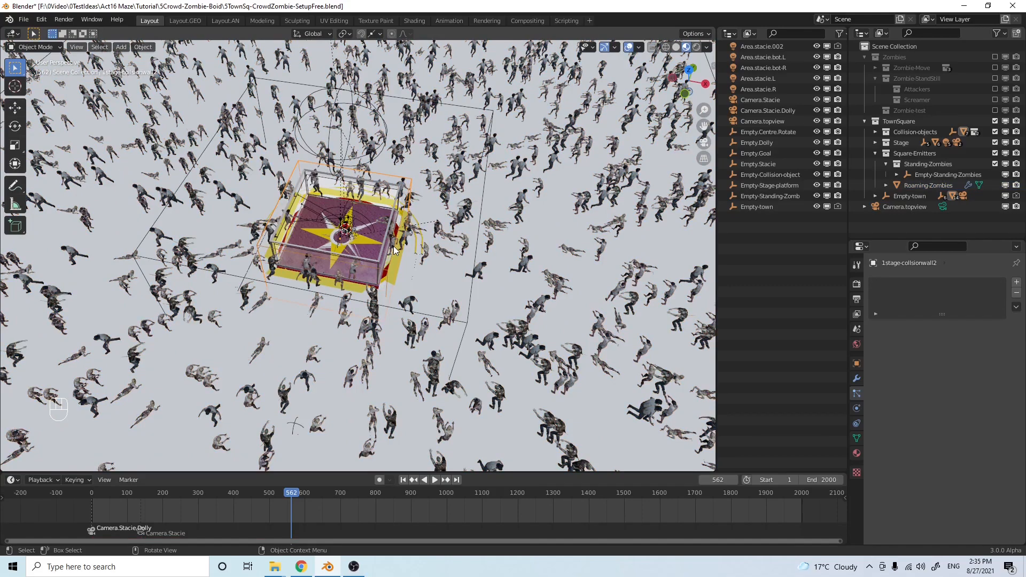
mouse_move(452, 249)
middle_mouse_down()
mouse_move(464, 247)
mouse_move(468, 229)
mouse_move(455, 249)
mouse_move(454, 239)
middle_mouse_up()
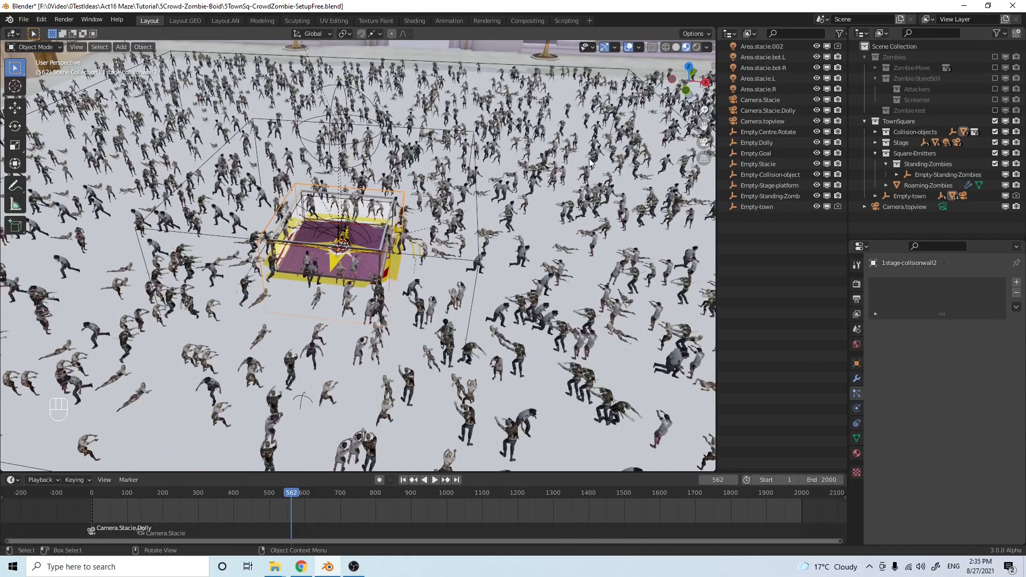
middle_click_drag(354, 305, 414, 281)
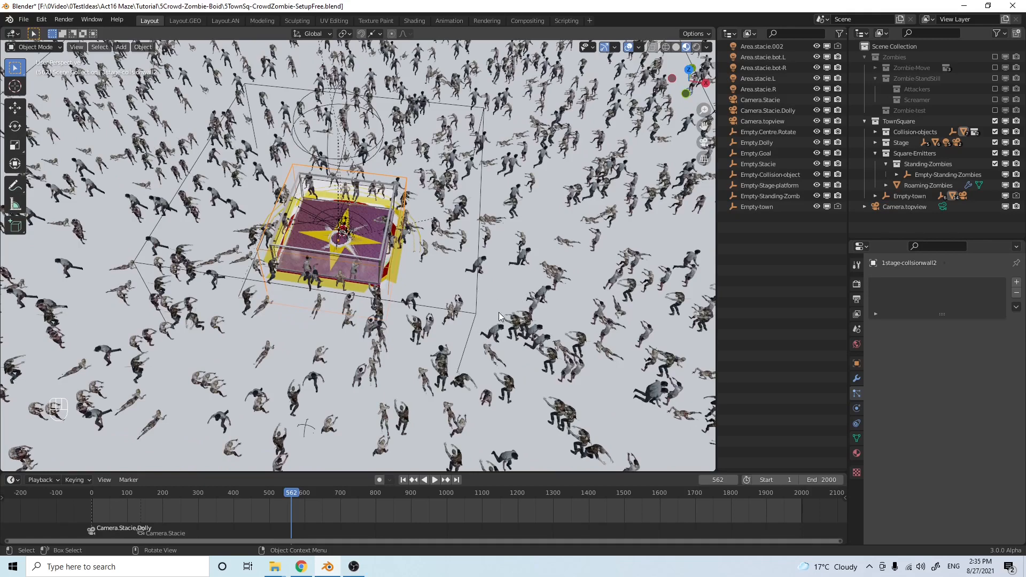
middle_click_drag(479, 345, 483, 316)
scroll(479, 323, "down", 3)
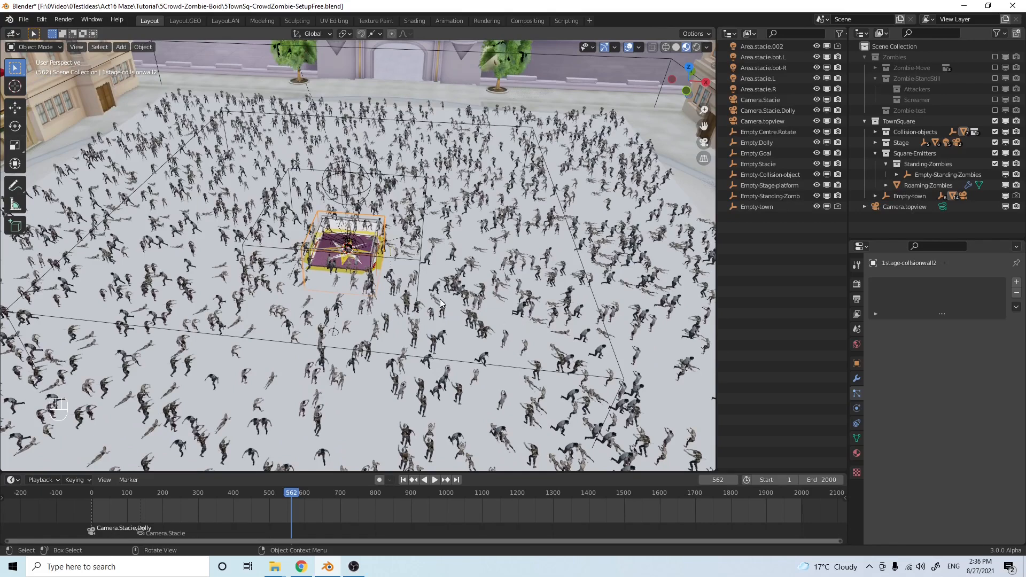
middle_click_drag(483, 296, 476, 293)
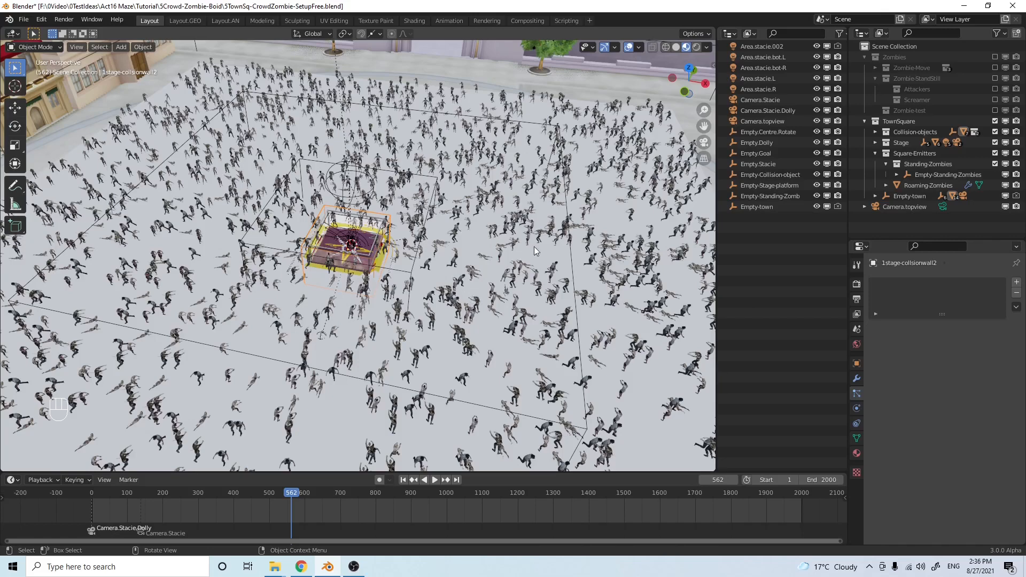
mouse_move(415, 321)
middle_mouse_down()
mouse_move(424, 357)
mouse_move(443, 344)
mouse_move(427, 342)
mouse_move(431, 331)
middle_mouse_up()
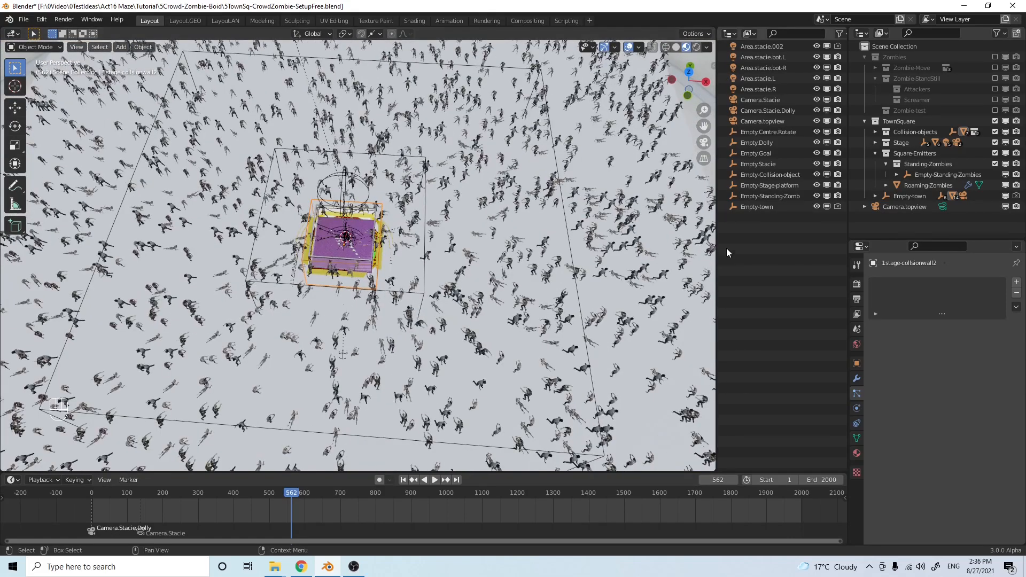
Select the Roaming-Zombies emitter again and examine the Boids physics settings of its Boid-Crowd particle system
left_click(903, 185)
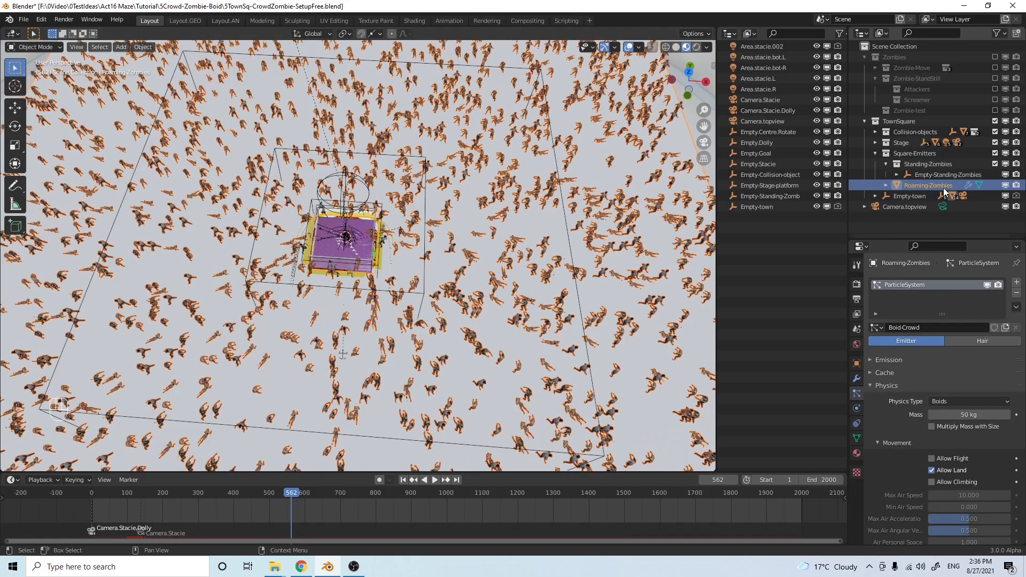
middle_click_drag(528, 313, 541, 267)
middle_click_drag(450, 245, 470, 276)
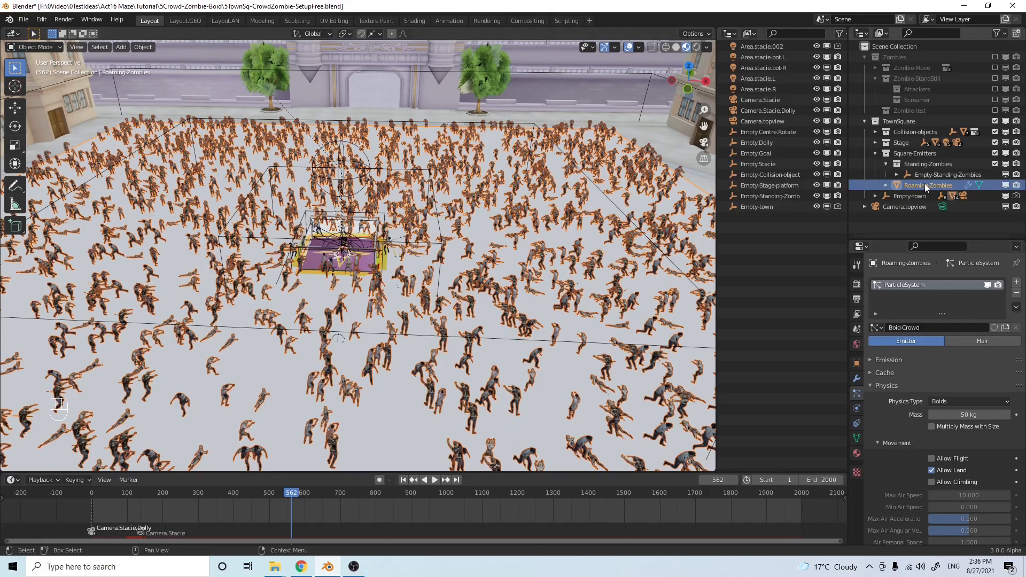
scroll(928, 396, "down", 2)
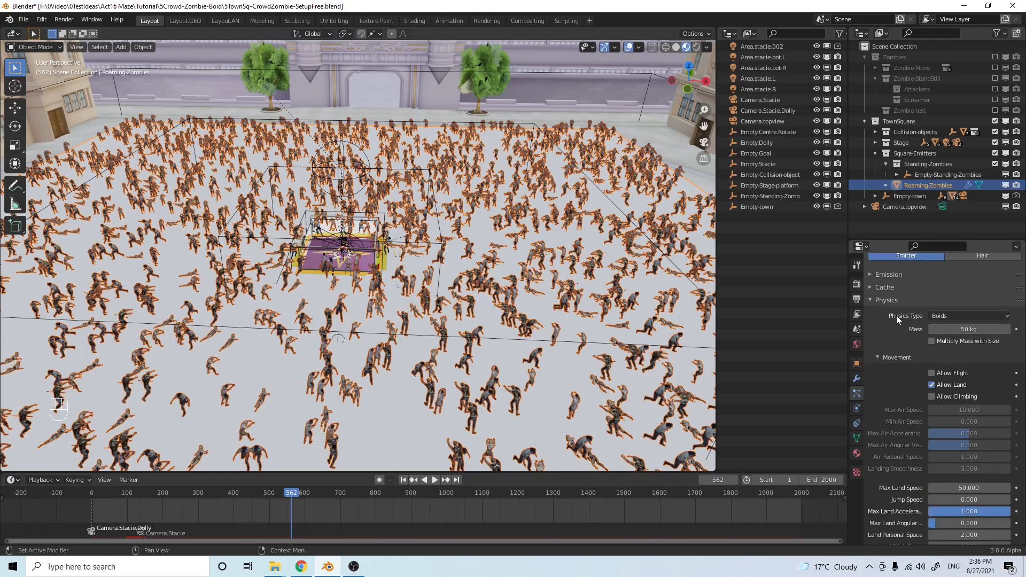
scroll(897, 320, "up", 2)
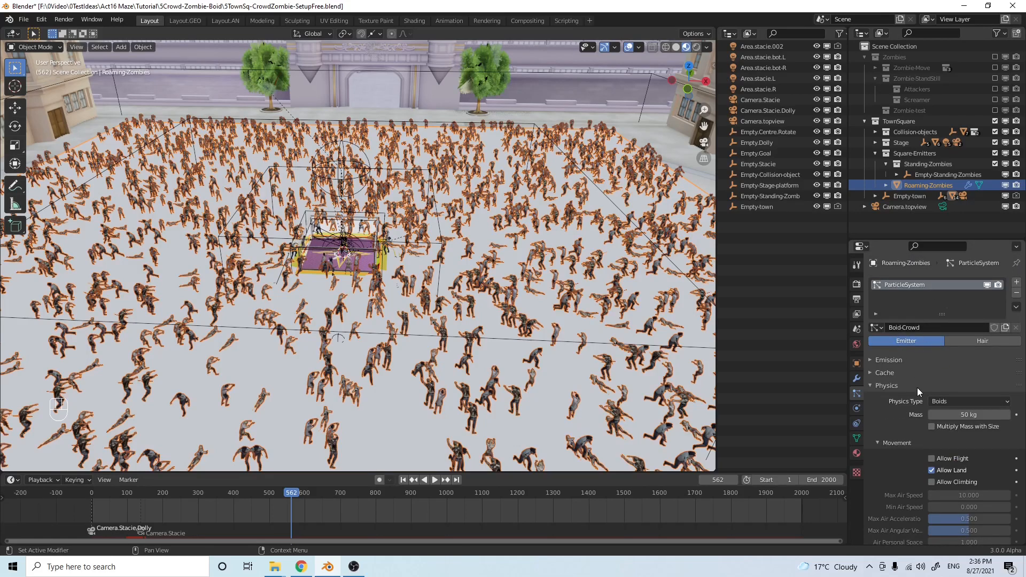
Examine the Boid-Crowd particle system's physics settings, from the land movement values and collision collection down to the Boid Brain rules
scroll(917, 386, "down", 1)
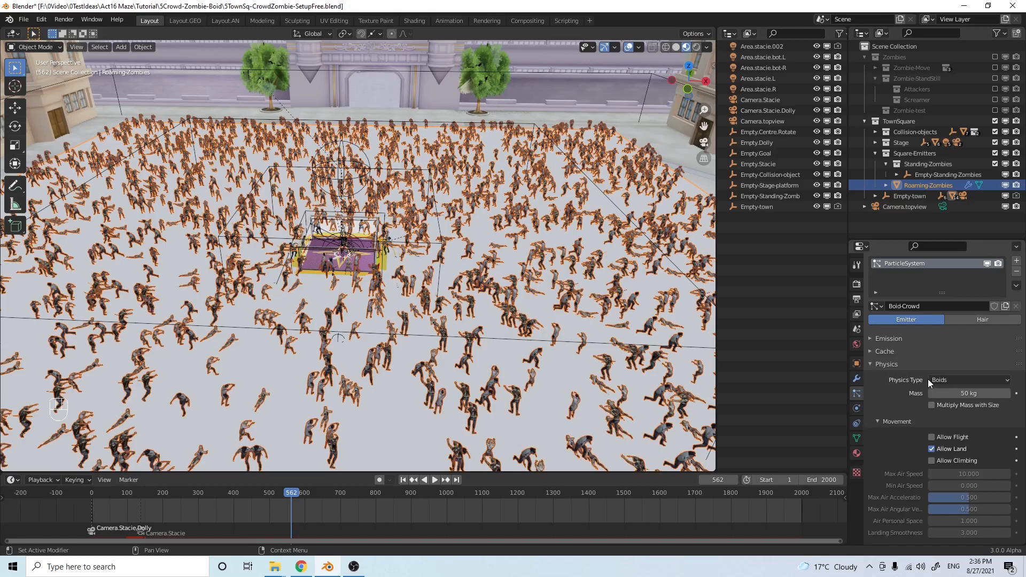
scroll(924, 419, "down", 5)
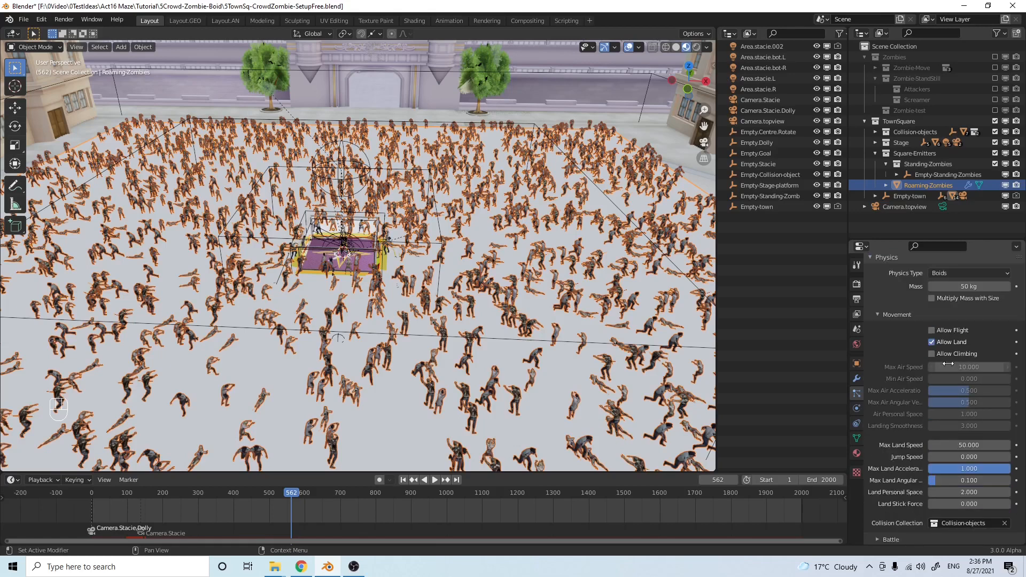
scroll(937, 336, "down", 1)
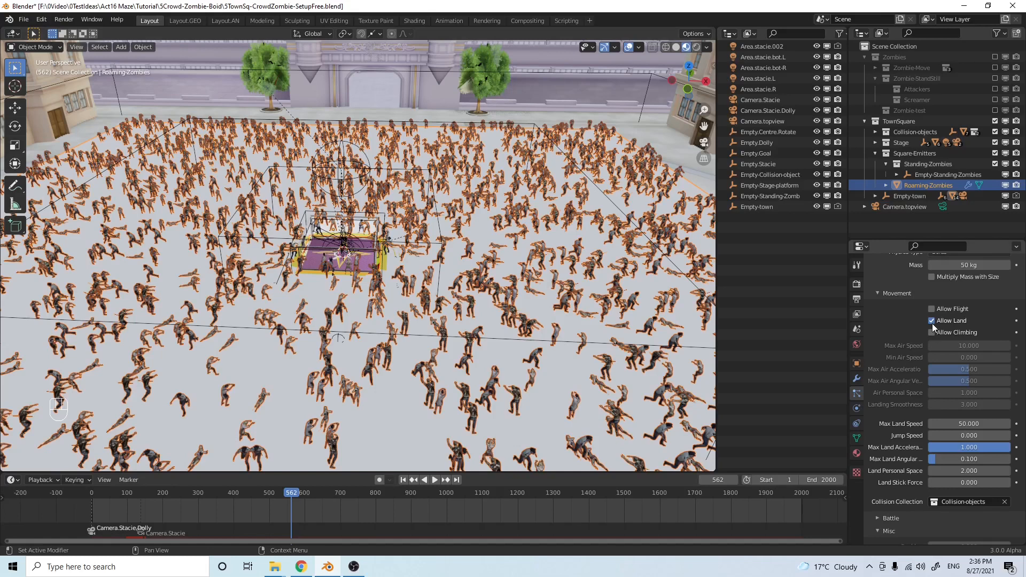
scroll(918, 357, "down", 2)
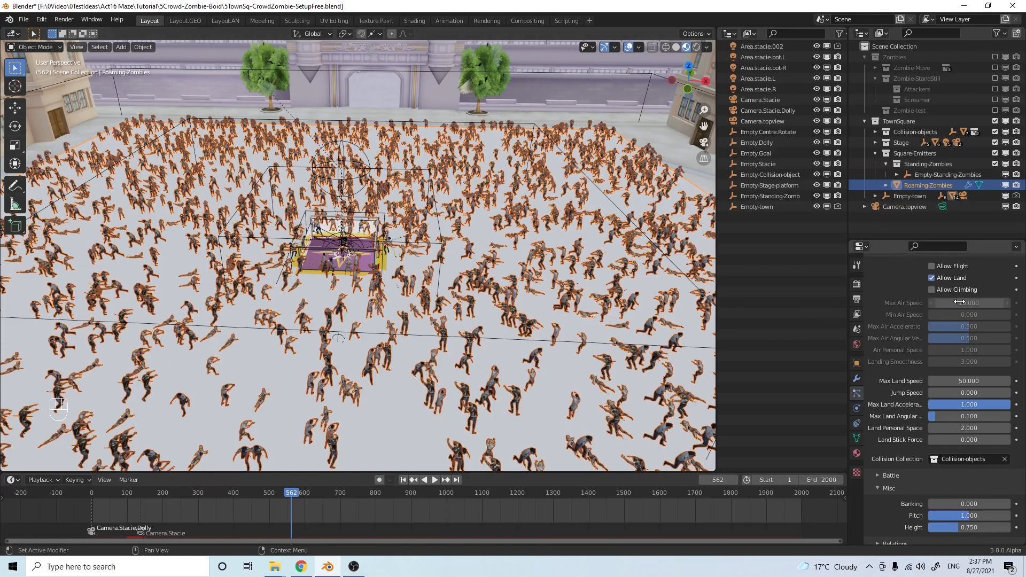
scroll(951, 360, "down", 2)
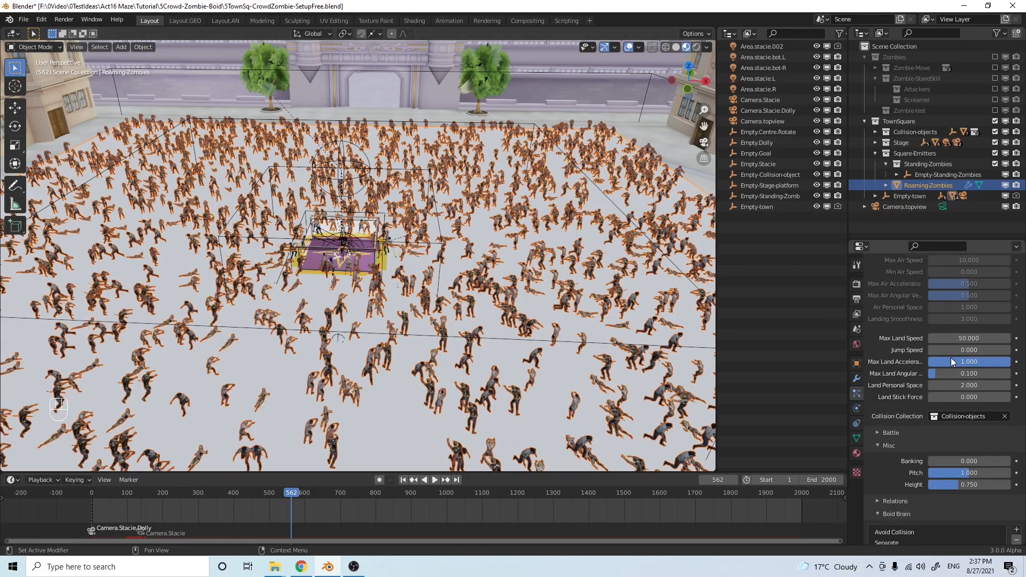
scroll(949, 374, "down", 2)
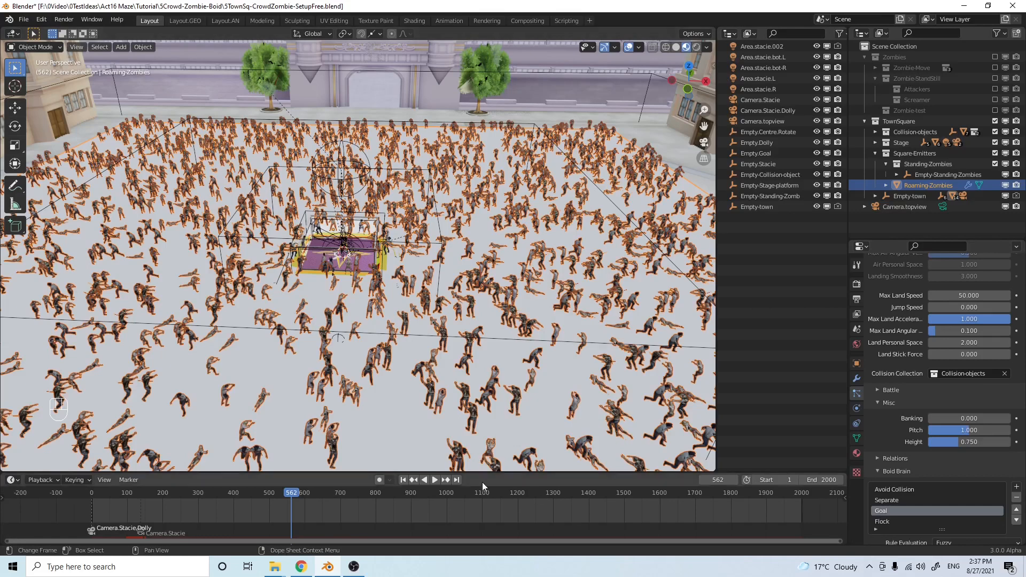
Switch the viewport to Solid shading during playback, watch the roaming zombies gather around the stage, and stop the animation at frame 764
left_click(434, 480)
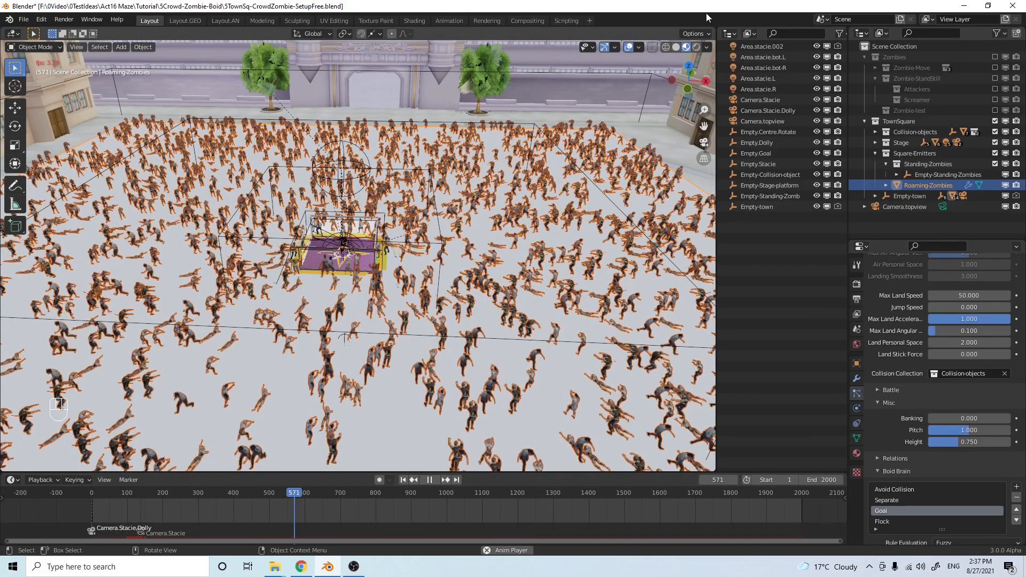
left_click(676, 47)
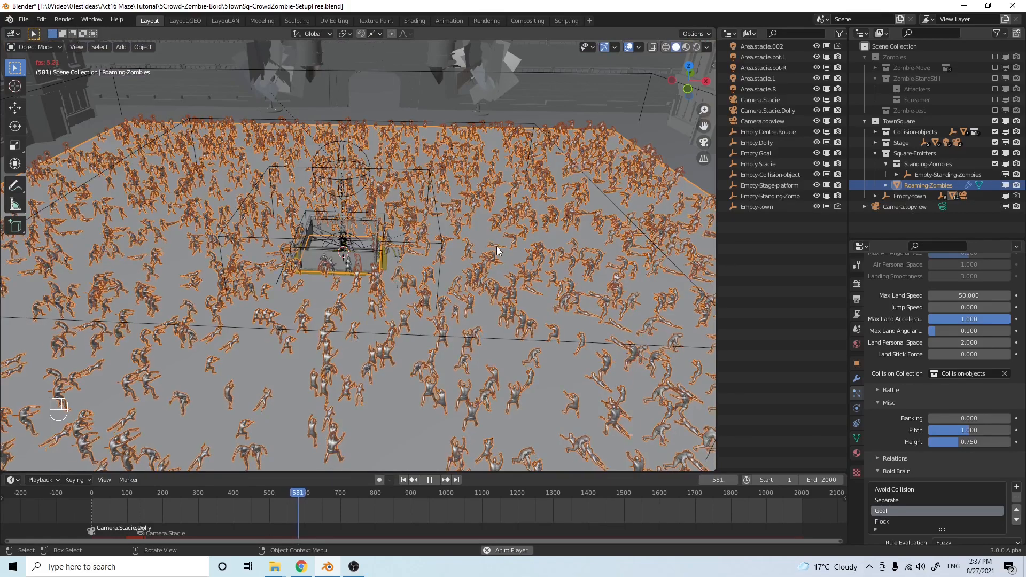
scroll(495, 245, "up", 3)
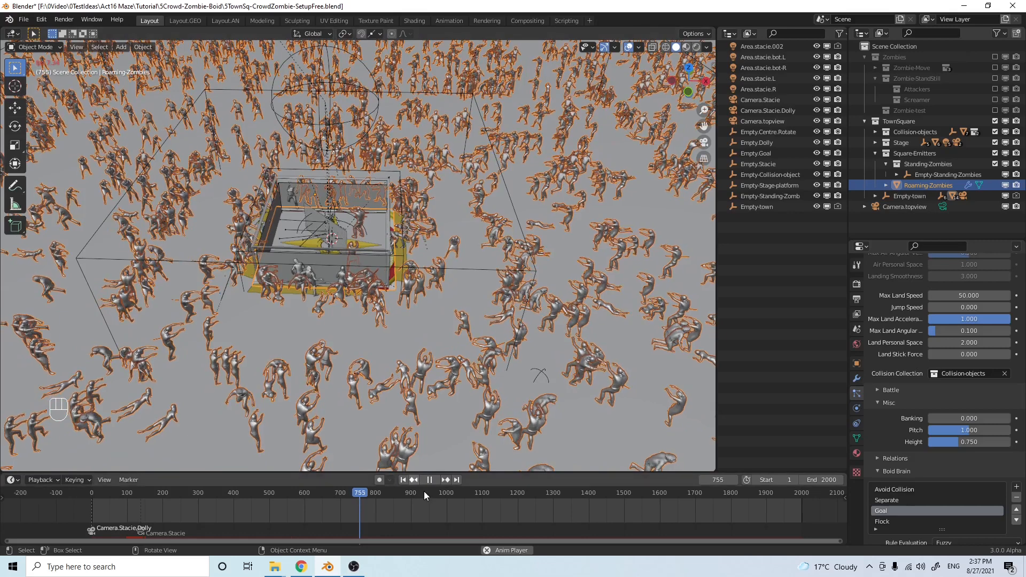
left_click(431, 479)
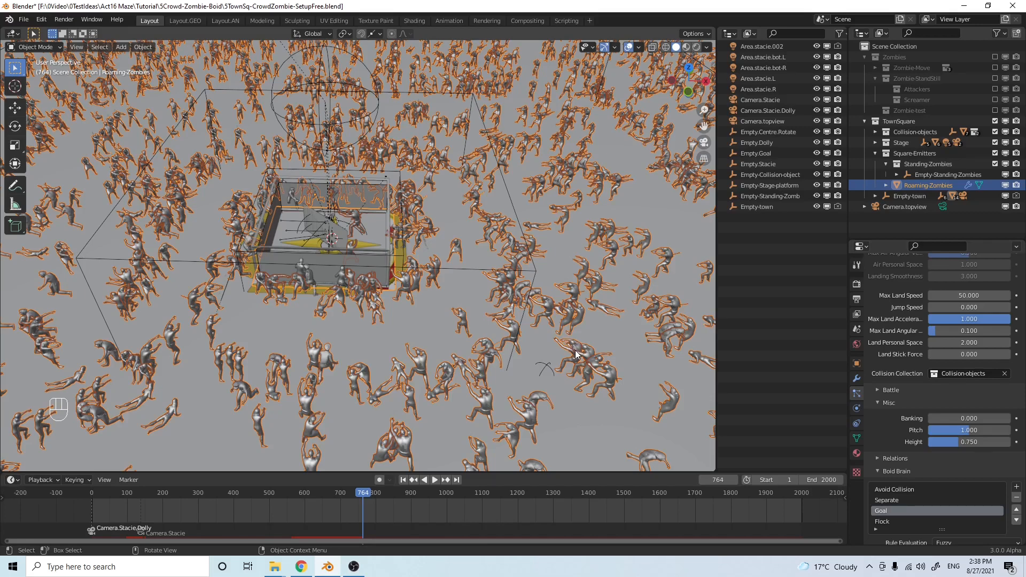
middle_click_drag(601, 339, 615, 331)
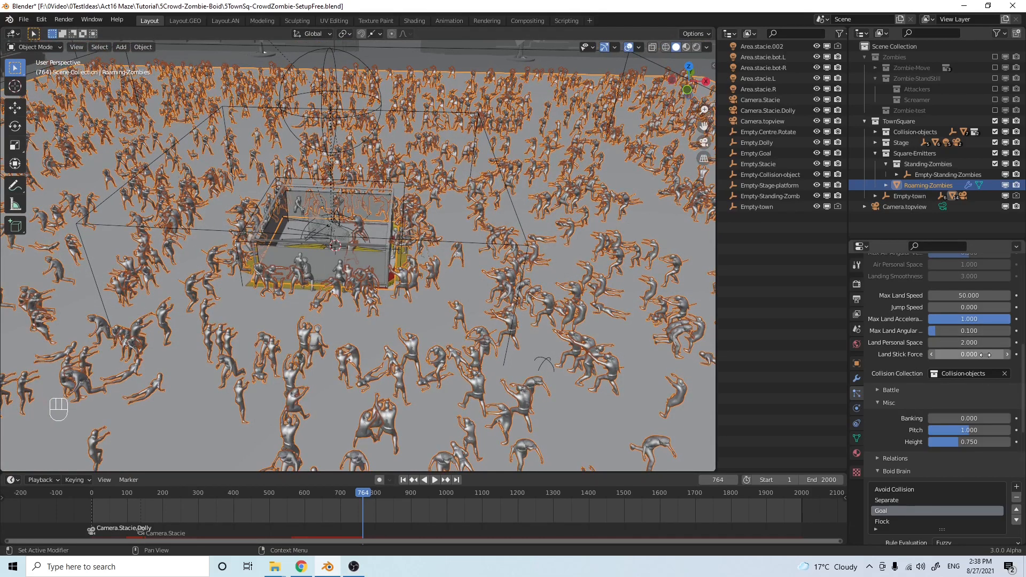
Show the options of the Avoid Collision rule in the Boid Brain and dismiss the Java update notification
scroll(970, 360, "down", 2)
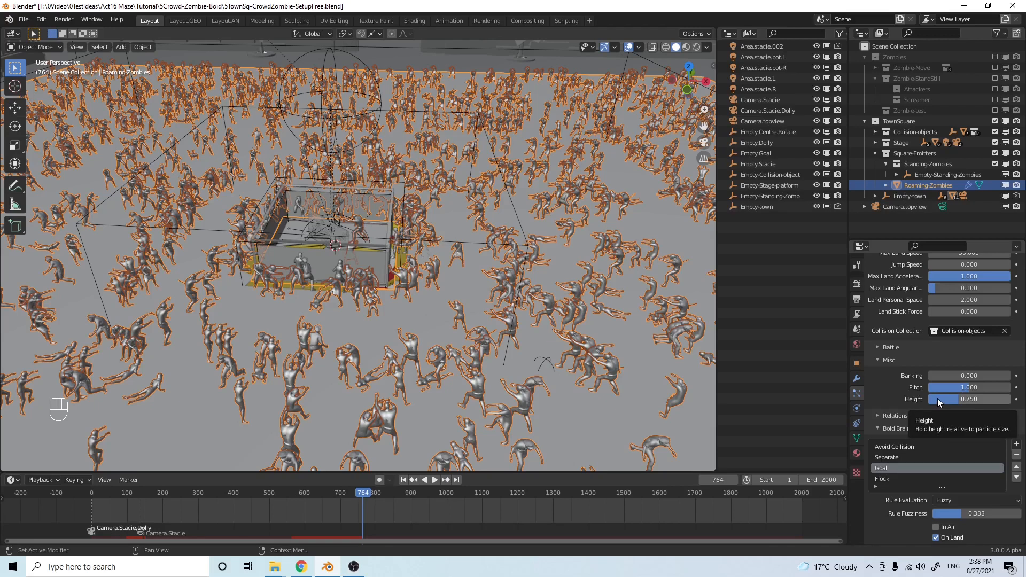
scroll(964, 417, "down", 3)
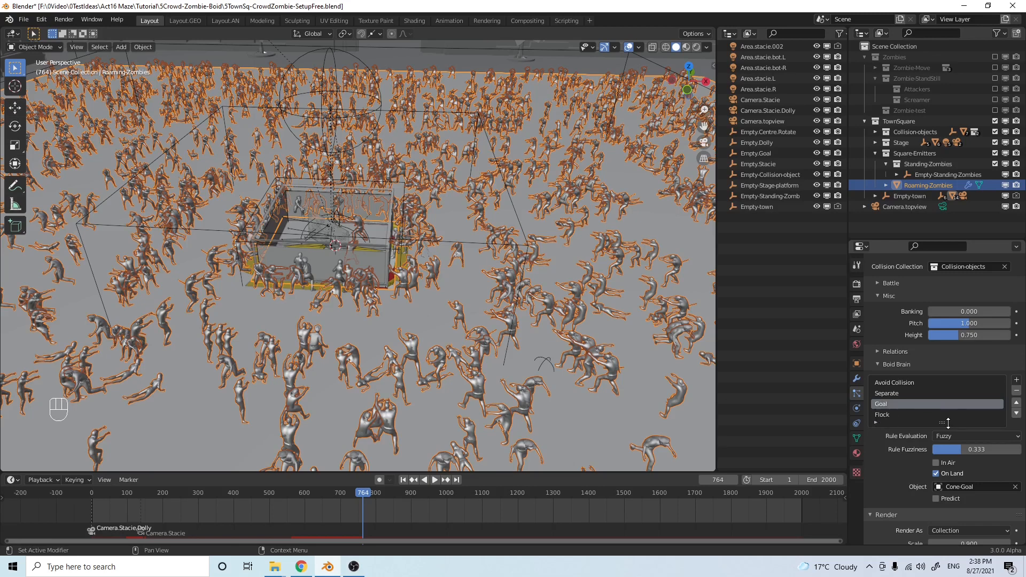
left_click(902, 382)
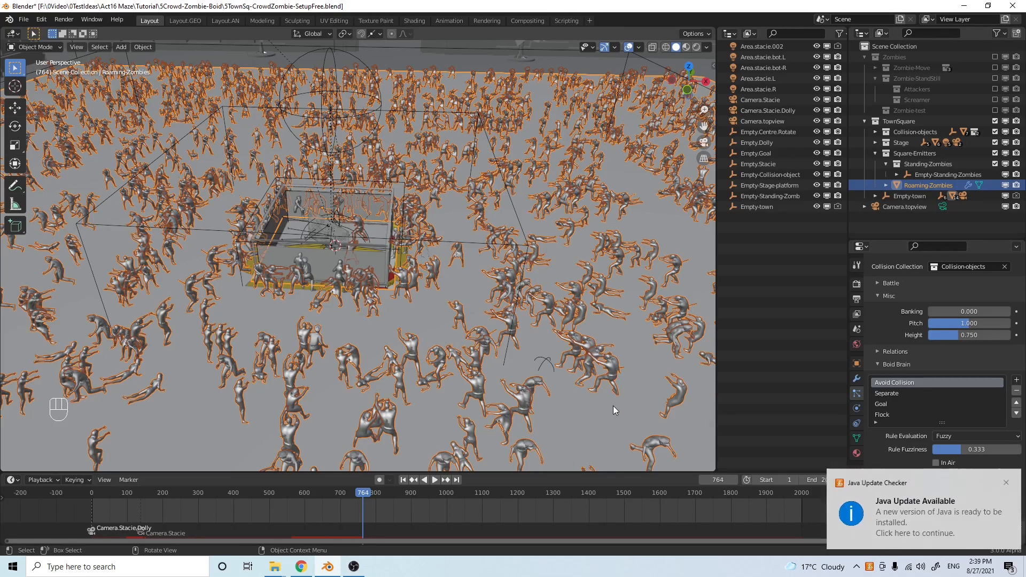
left_click(1003, 483)
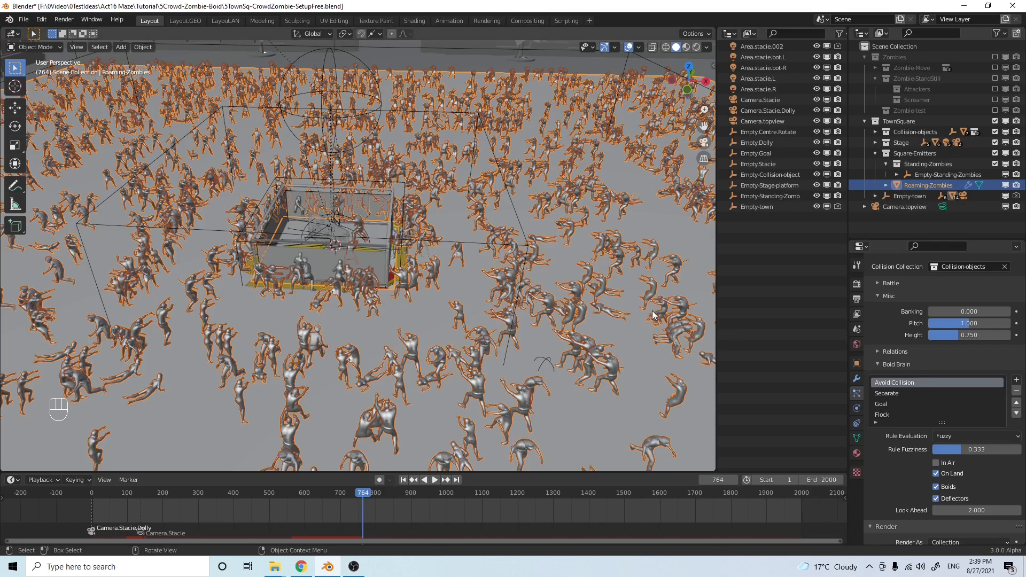
Compare the Separate and Flock rules in the Boid Brain with how the zombies are grouped around the stage
left_click(888, 395)
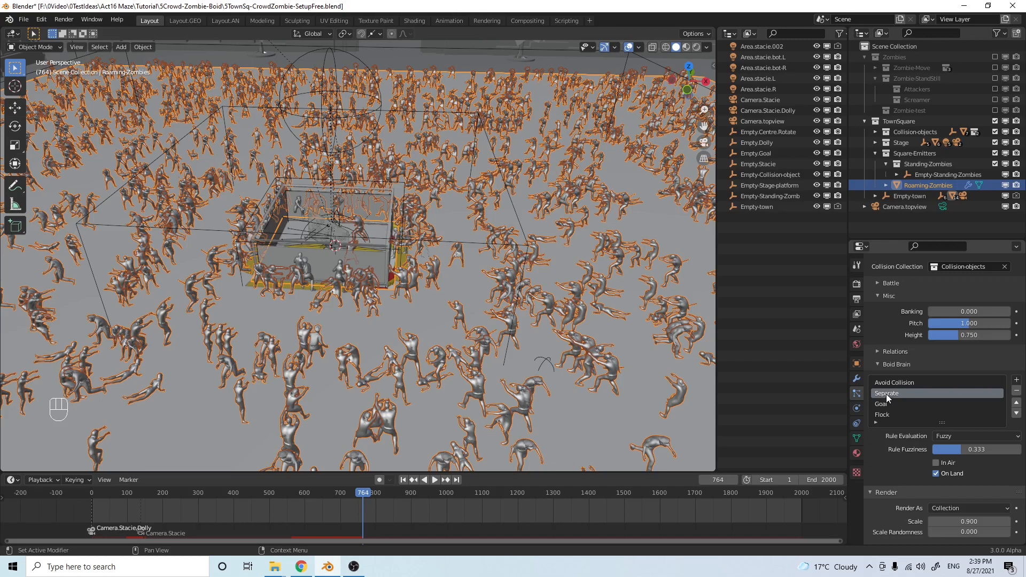
left_click(887, 415)
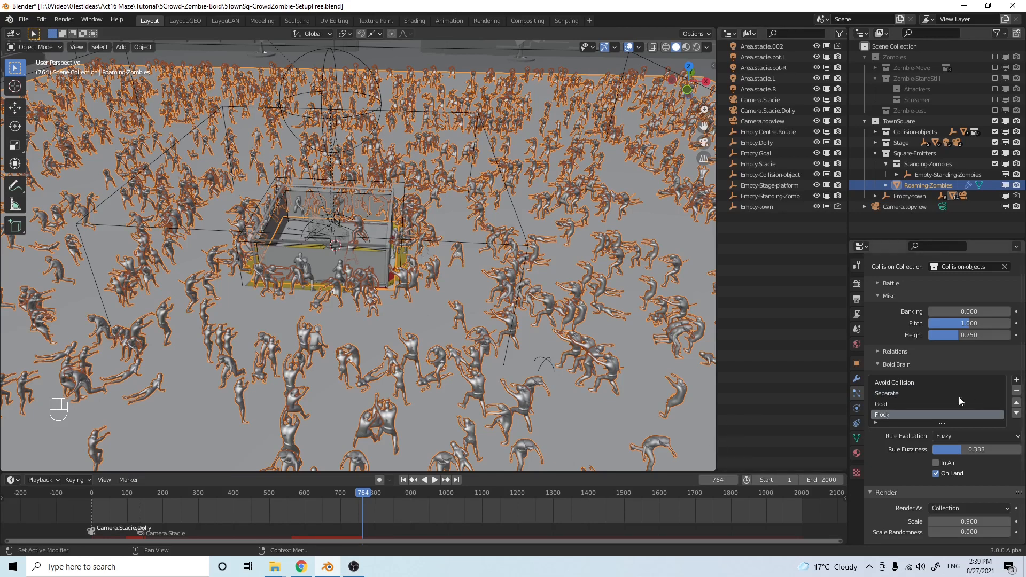
left_click(890, 393)
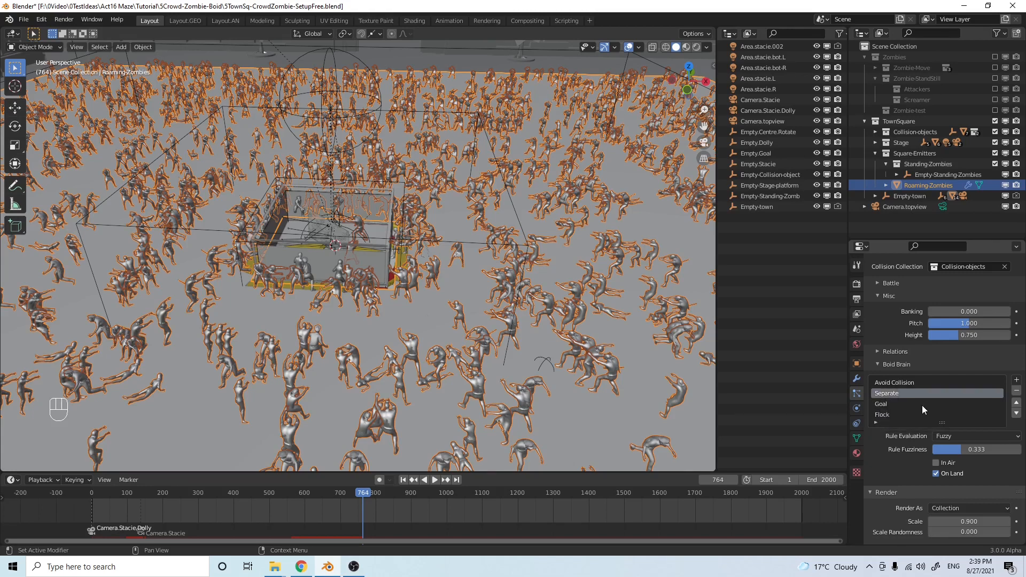
left_click(893, 415)
middle_click_drag(621, 397, 622, 406)
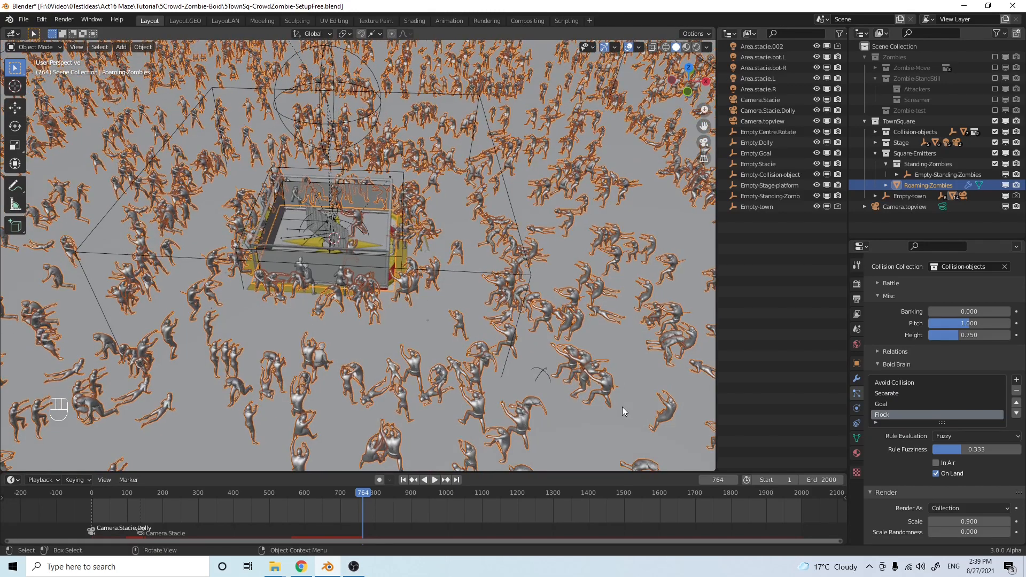
middle_click_drag(460, 304, 483, 299)
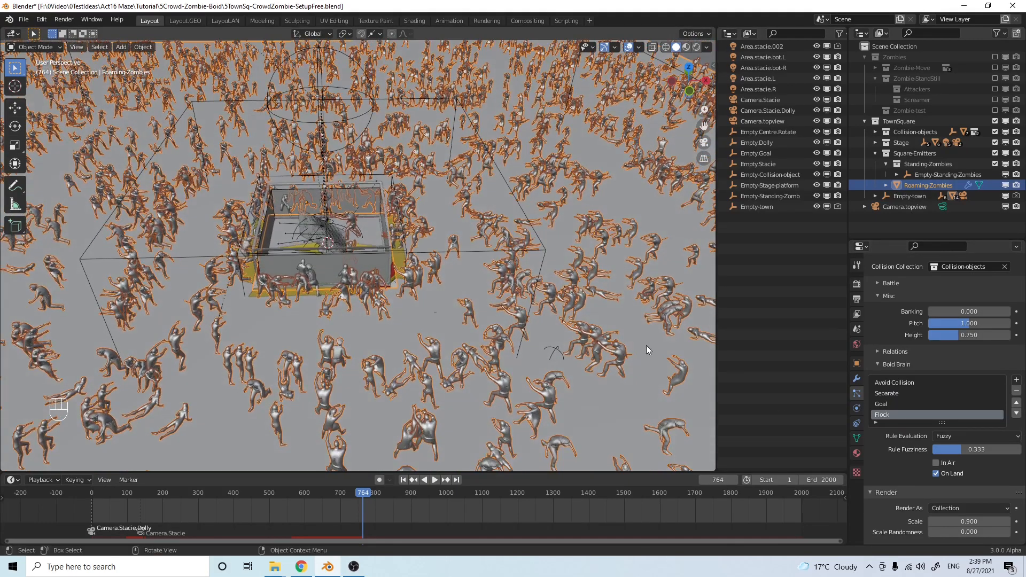
Select the Goal rule and examine its Cone-Goal target object along with the crowd surrounding the stage
left_click(882, 405)
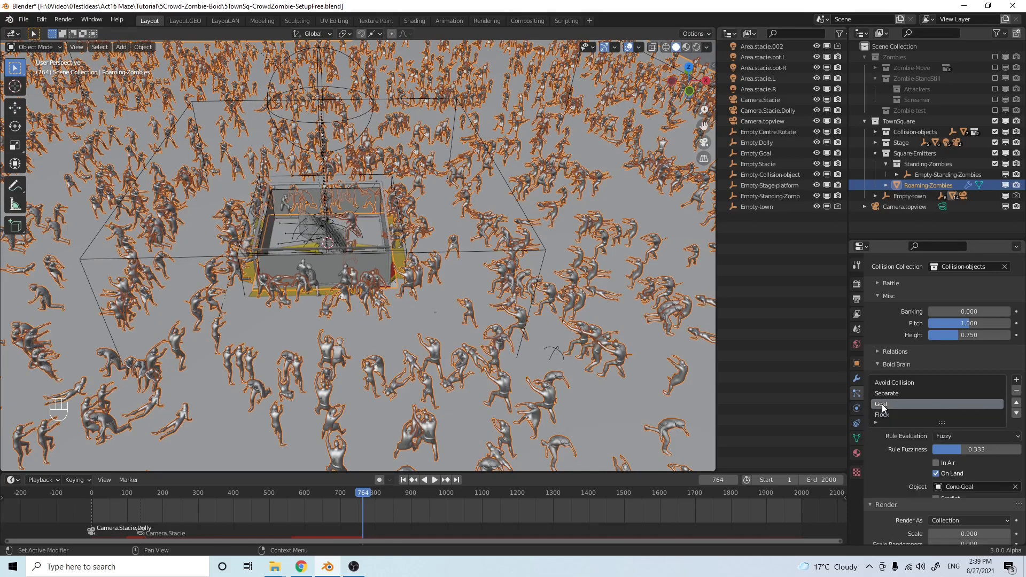
middle_click_drag(358, 332, 358, 342)
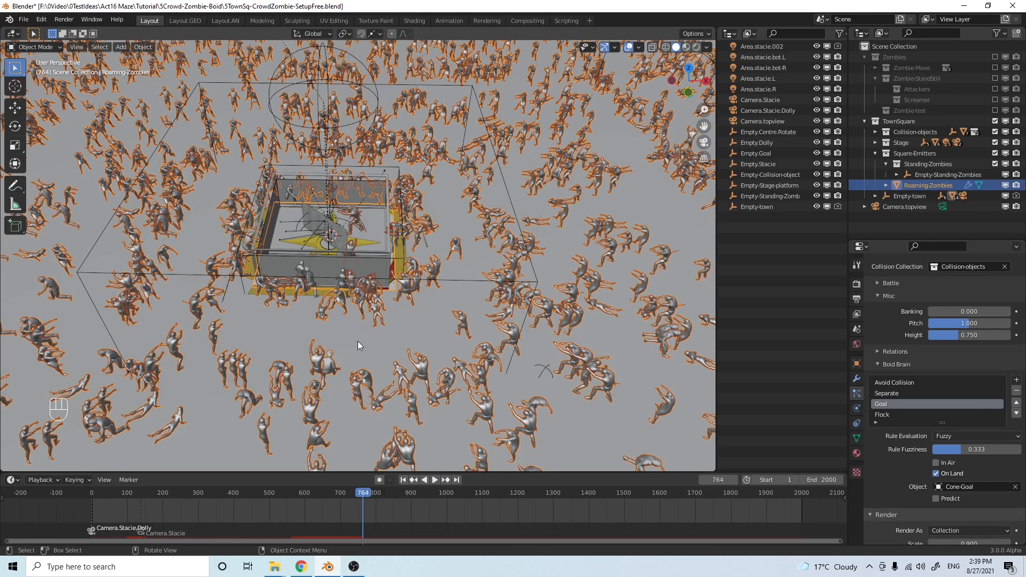
middle_click_drag(359, 327, 379, 315)
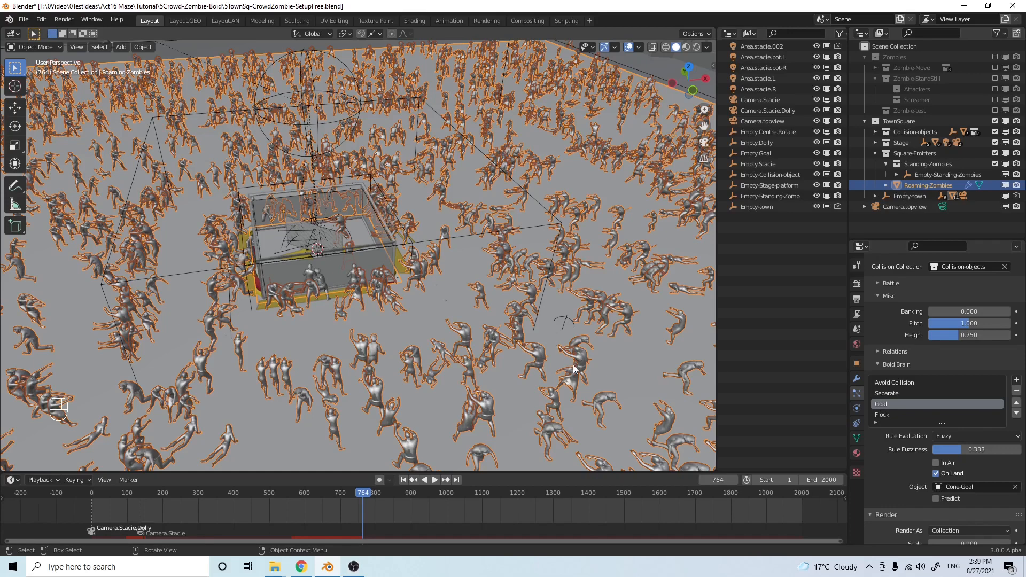
middle_click_drag(422, 311, 357, 313)
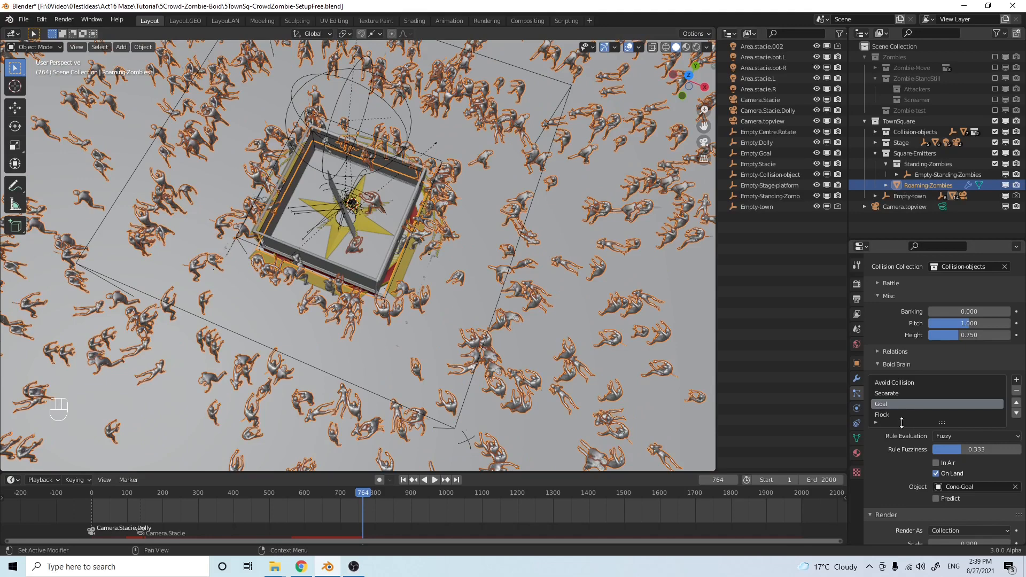
scroll(955, 470, "down", 3)
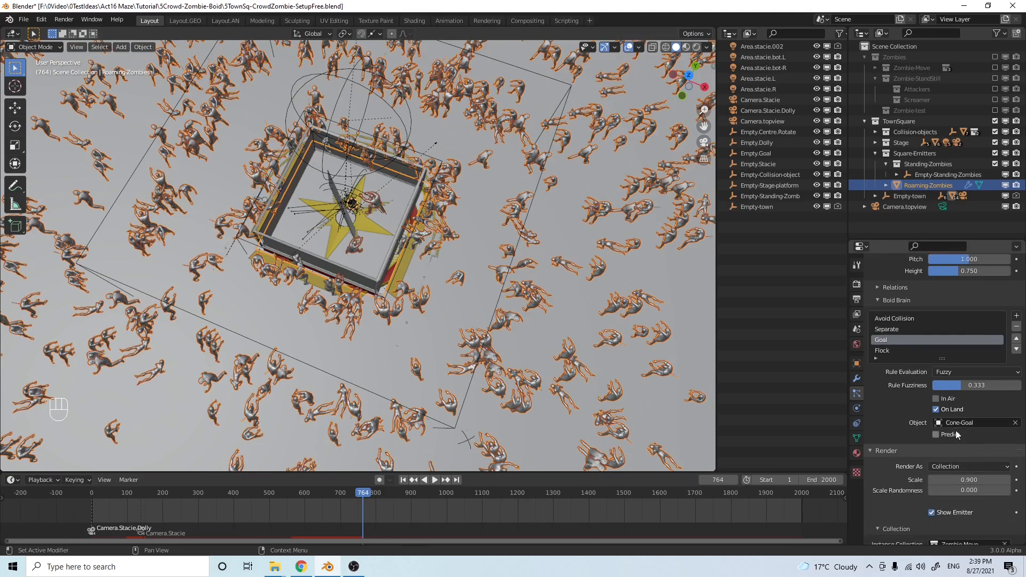
Select the Cone-Goal object at the centre of the stage, reveal it in the scene hierarchy and inspect it within the walls
scroll(444, 269, "up", 8)
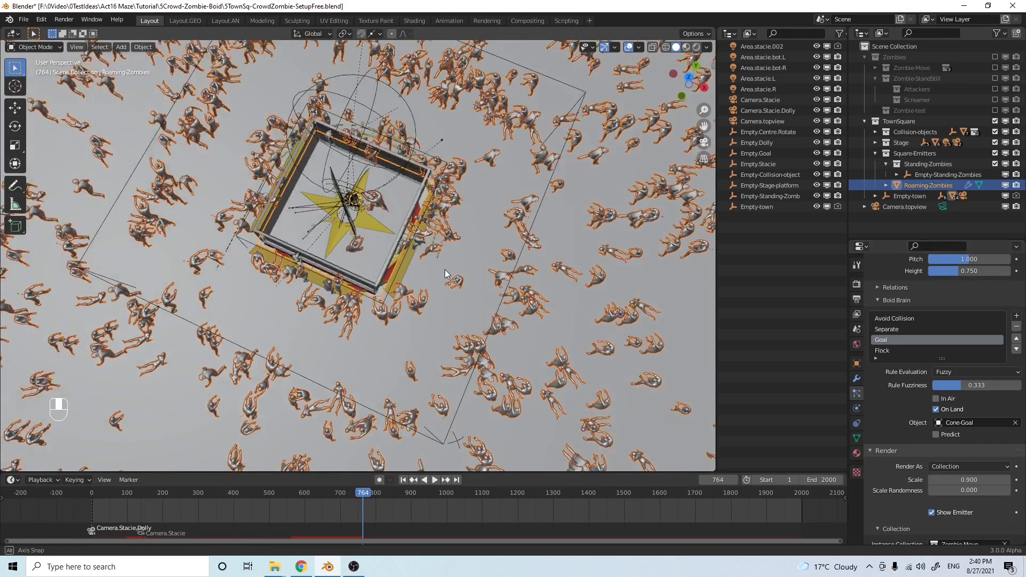
scroll(360, 207, "up", 1)
middle_click_drag(360, 207, 367, 190)
left_click(386, 154)
middle_click_drag(443, 172, 380, 183)
left_click(483, 174)
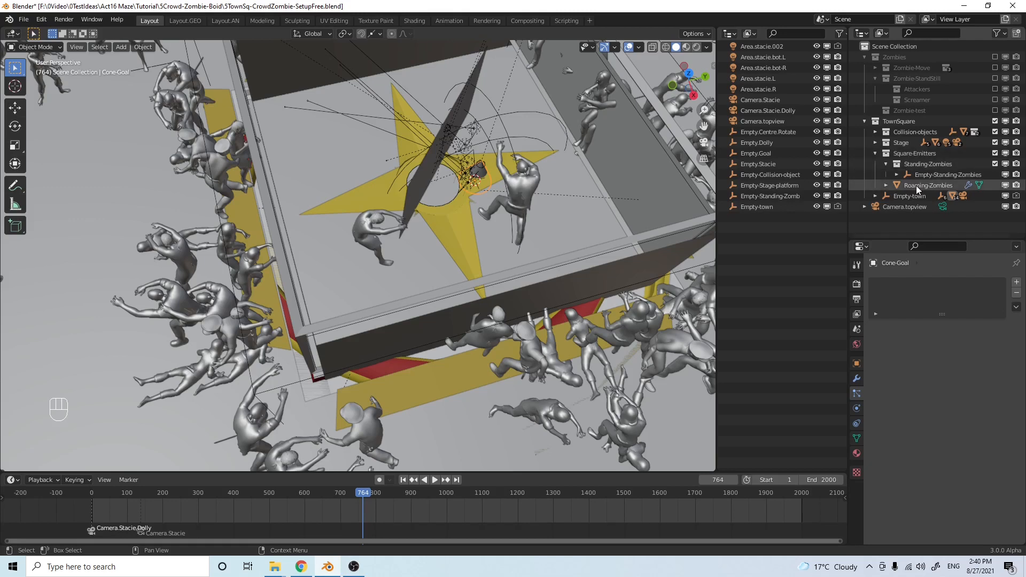
key("KP_Decimal")
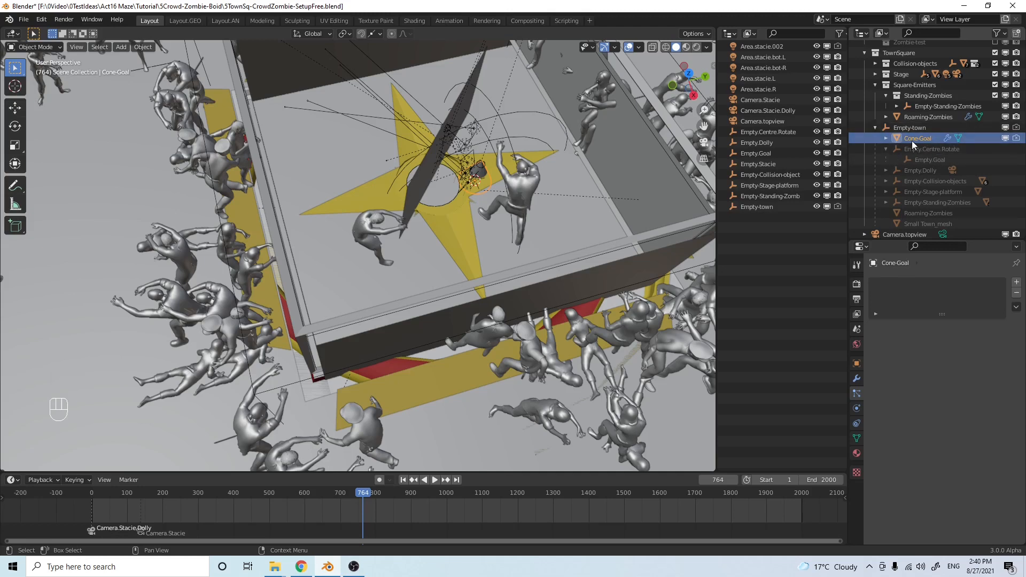
middle_click_drag(667, 200, 470, 184)
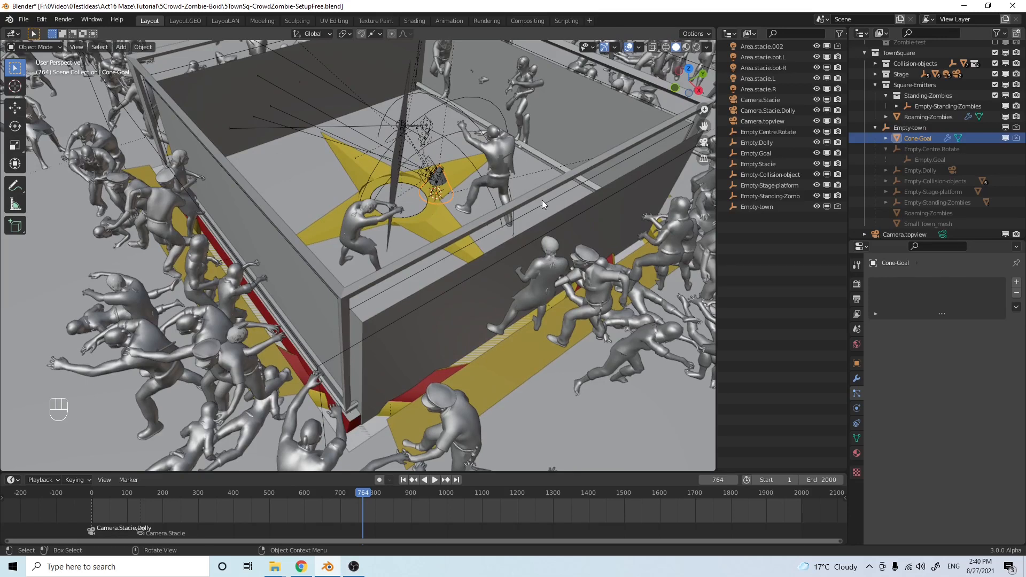
Select the Roaming-Zombies emitter again and view the Boid Brain's rule evaluation options, keeping Fuzzy
left_click(927, 118)
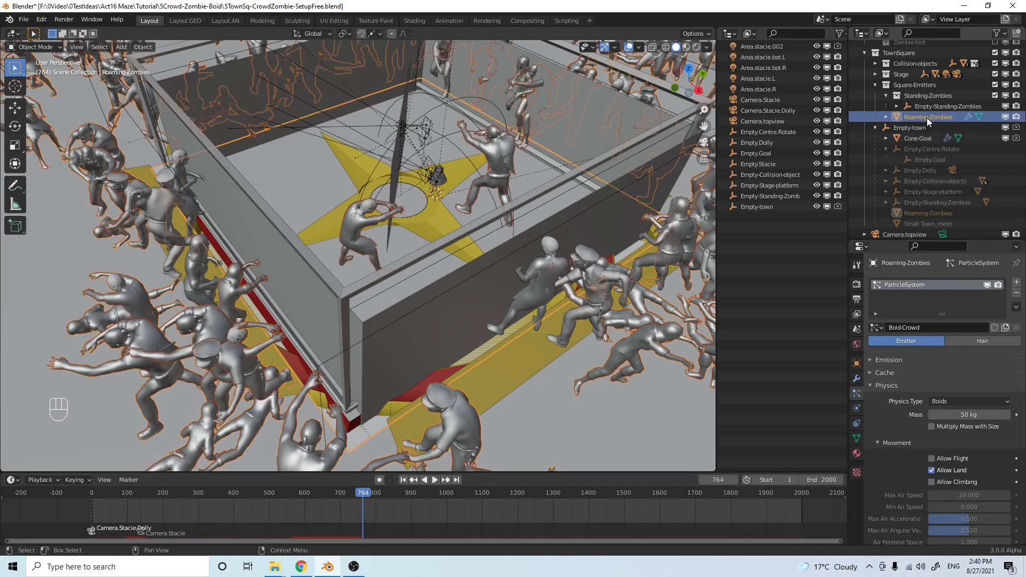
scroll(908, 404, "down", 4)
scroll(909, 404, "down", 14)
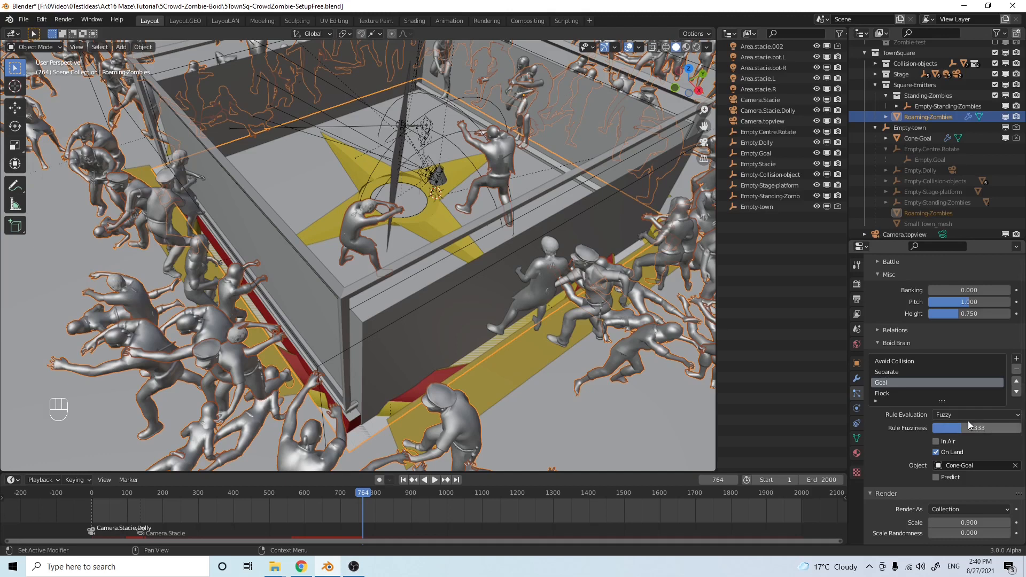
left_click(1015, 416)
left_click(1003, 423)
Go through the Avoid Collision, Separate, Goal and Flock rules in order, and finish with the Goal rule selected
left_click(899, 360)
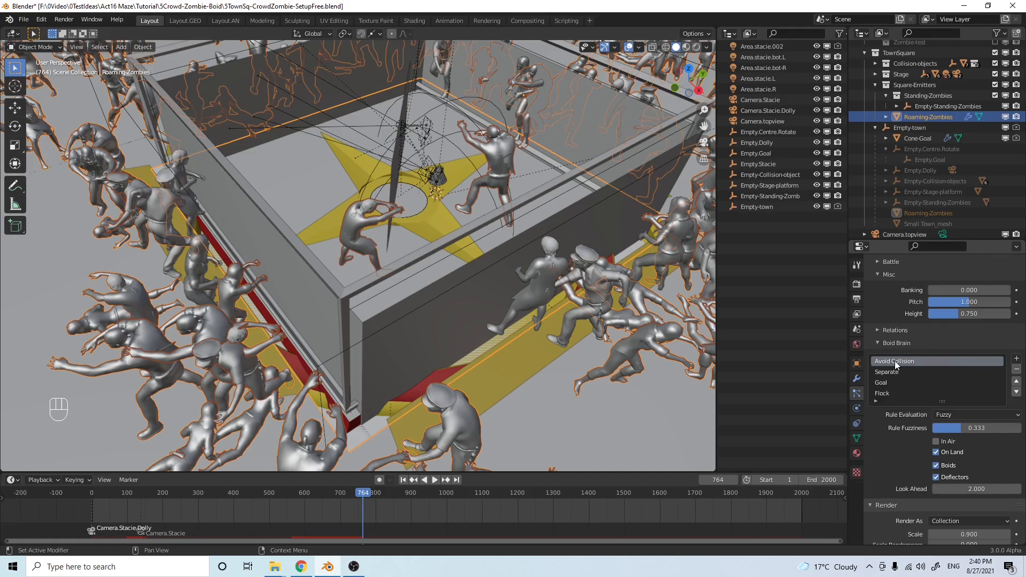
left_click(893, 373)
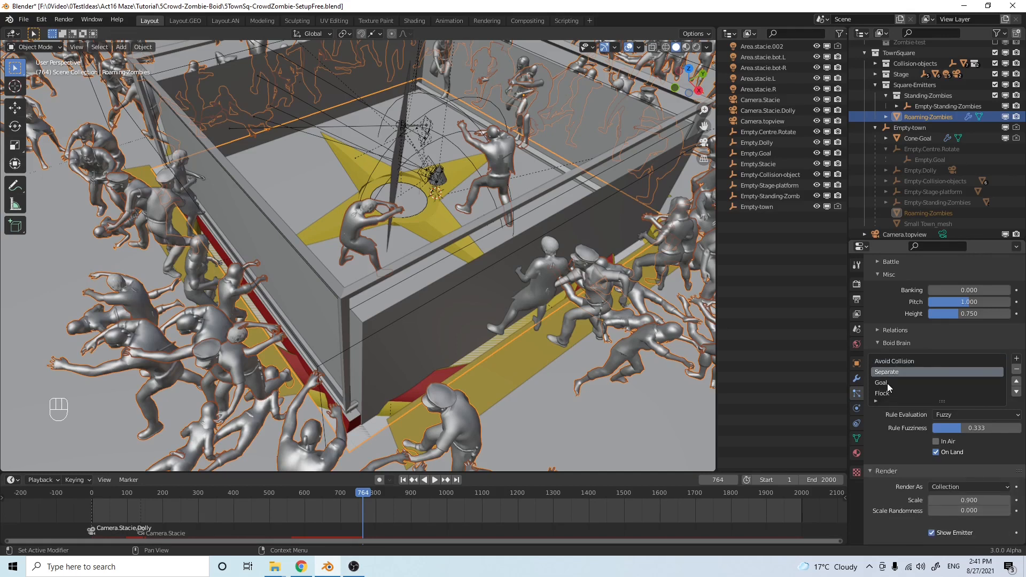
left_click(890, 383)
left_click(890, 393)
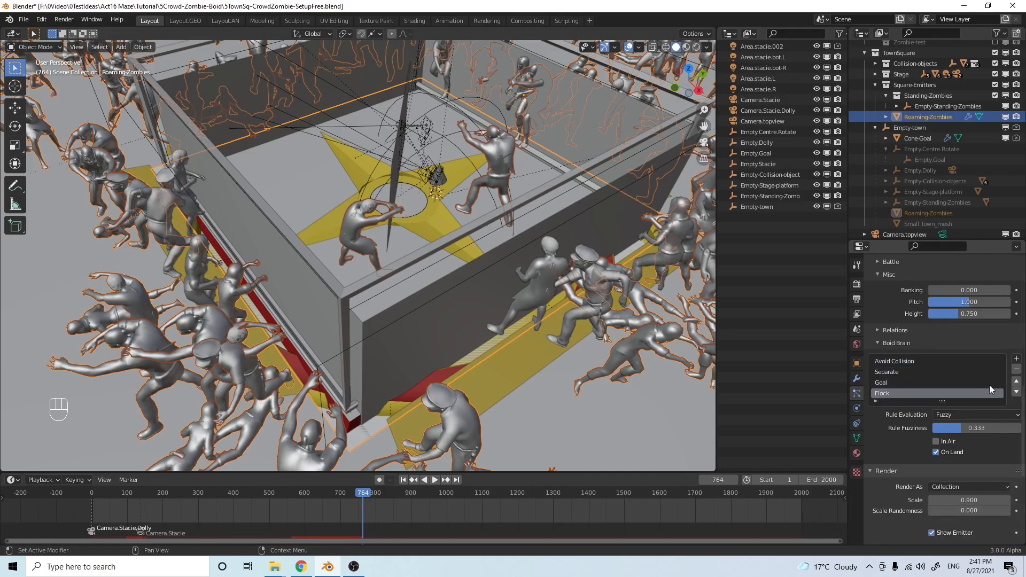
left_click(887, 381)
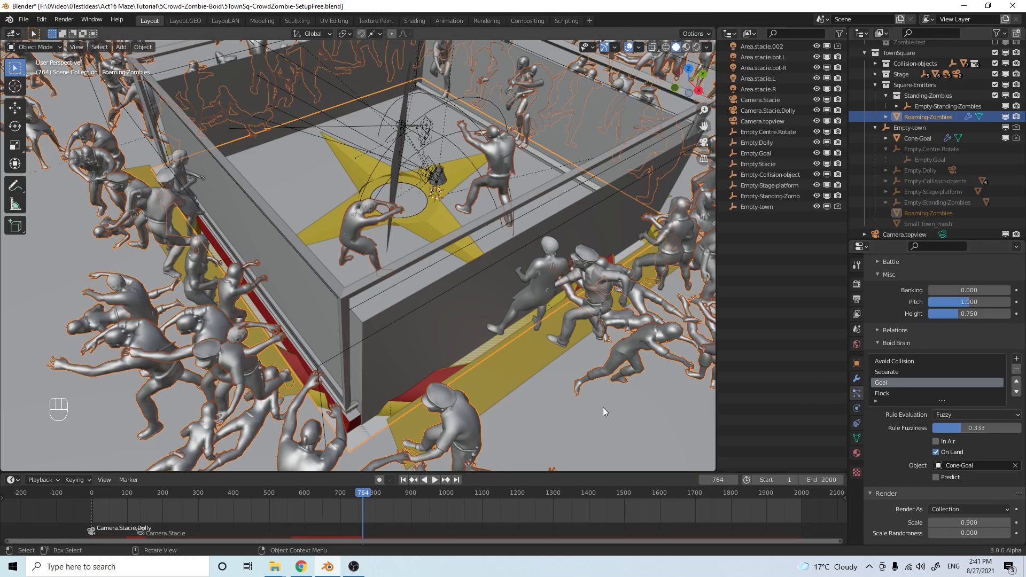
Examine the crowd around the stage walls from several angles with the Goal rule active, and select the Avoid Collision rule
middle_click_drag(608, 406, 597, 381)
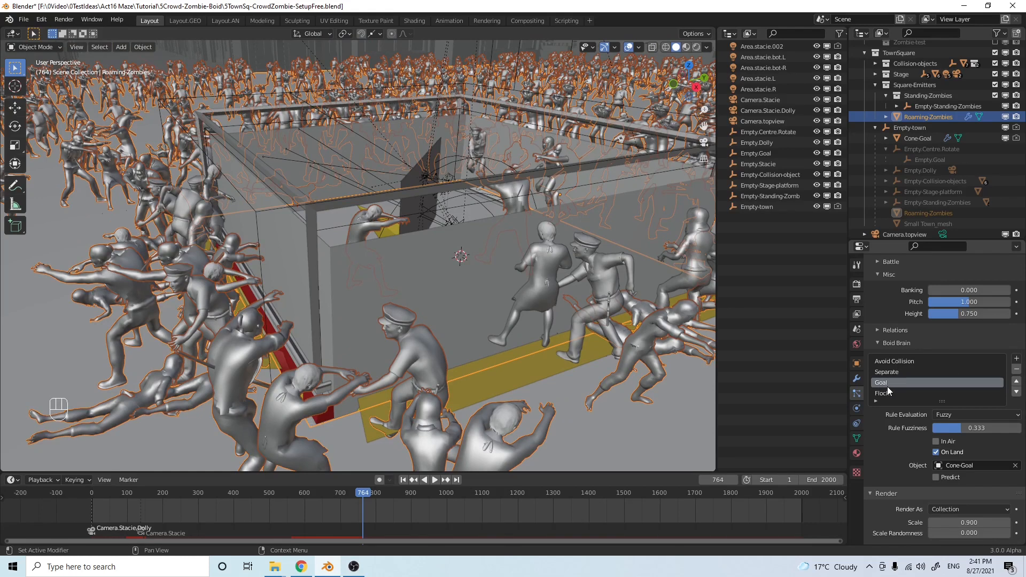
mouse_move(620, 398)
middle_mouse_down()
mouse_move(635, 387)
mouse_move(633, 397)
middle_mouse_up()
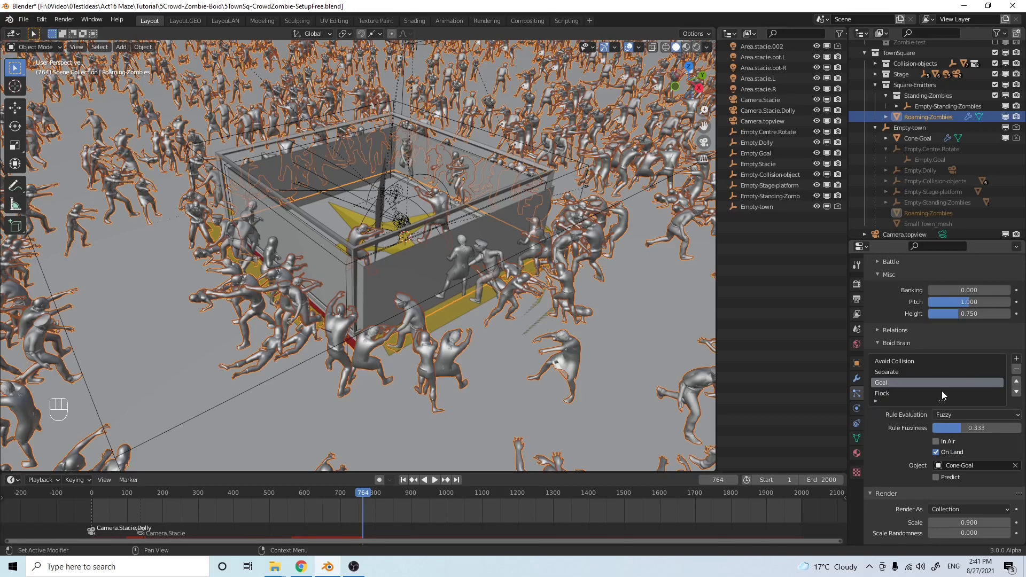
middle_click_drag(549, 331, 508, 352)
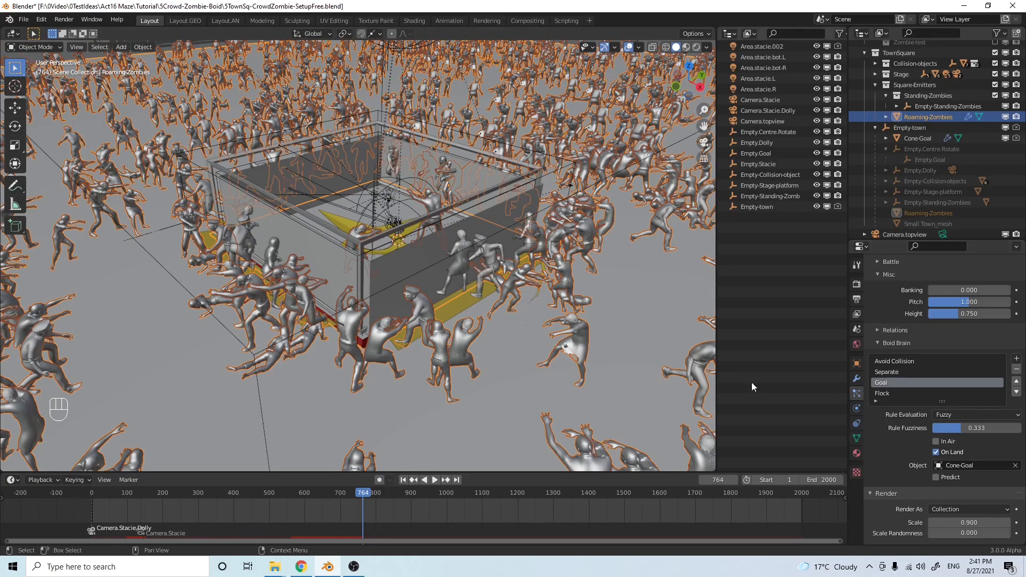
mouse_move(553, 371)
middle_mouse_down()
mouse_move(560, 393)
mouse_move(558, 376)
mouse_move(547, 380)
middle_mouse_up()
scroll(917, 428, "down", 1)
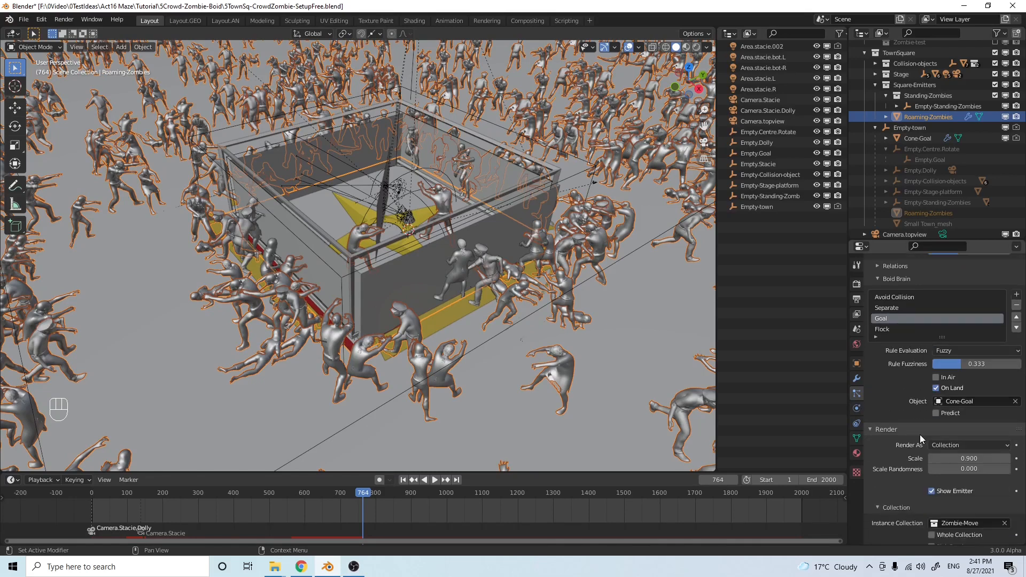
scroll(914, 425, "down", 1)
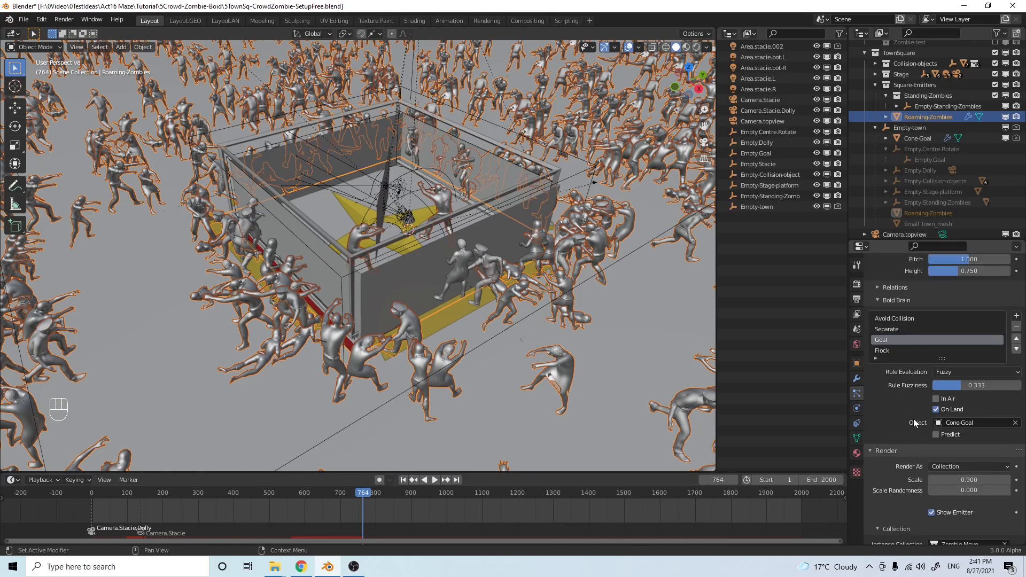
left_click(893, 318)
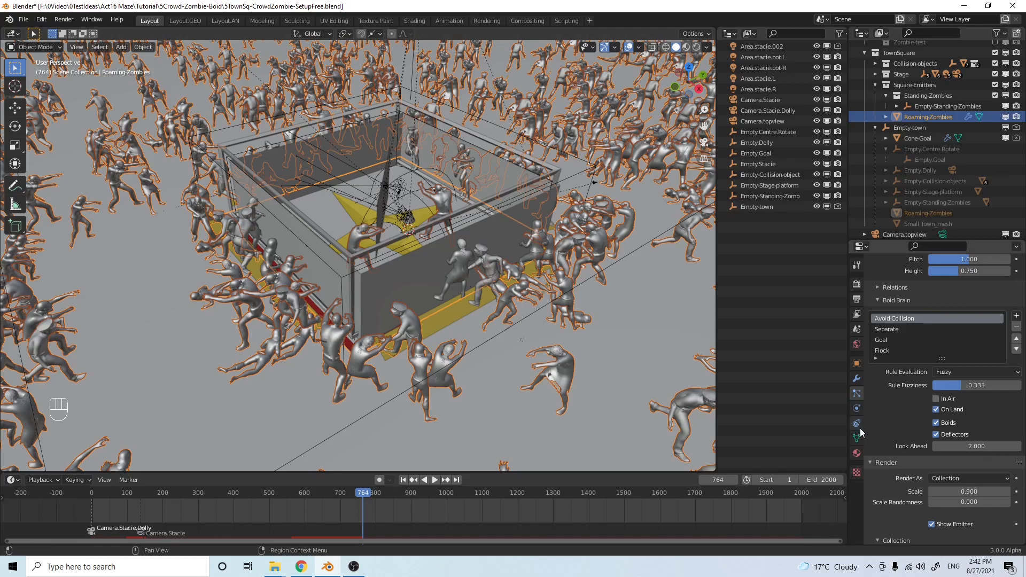
Collapse the Boid Brain settings and review the emitter's Render settings with Zombie-Move as the instance collection
scroll(915, 352, "up", 2)
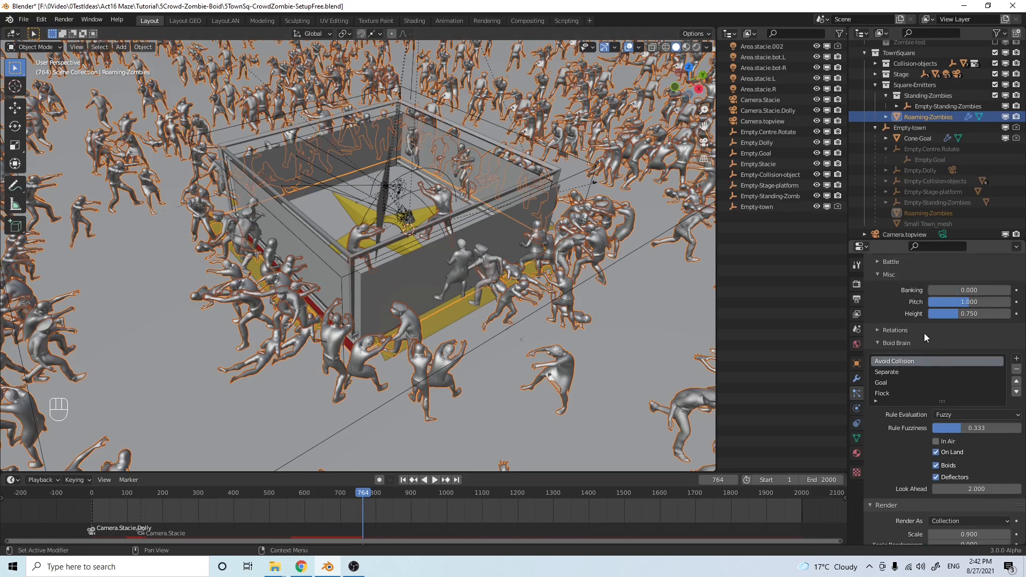
left_click(880, 342)
scroll(892, 402, "down", 2)
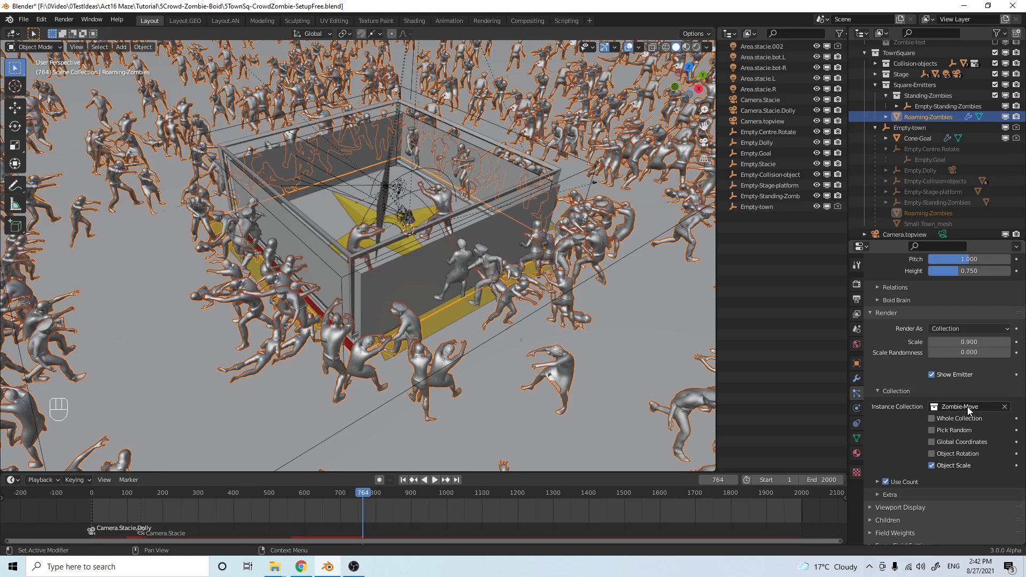
Enable the Zombies collection, fold up Zombie-StandStill and expand Zombie-Move to list its Walkers, Crawl and Run characters
scroll(909, 95, "up", 2)
scroll(910, 107, "up", 2)
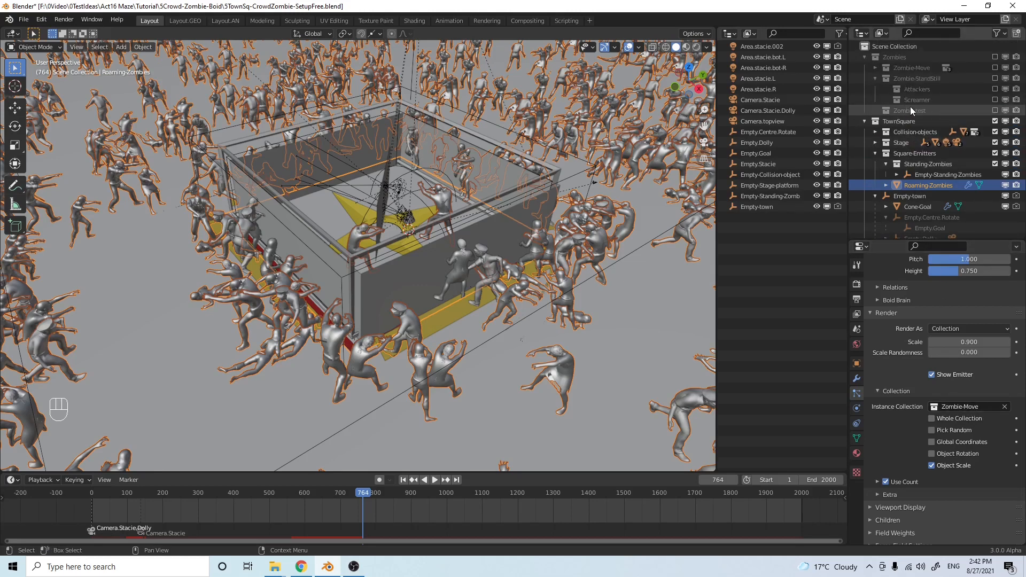
left_click(995, 57)
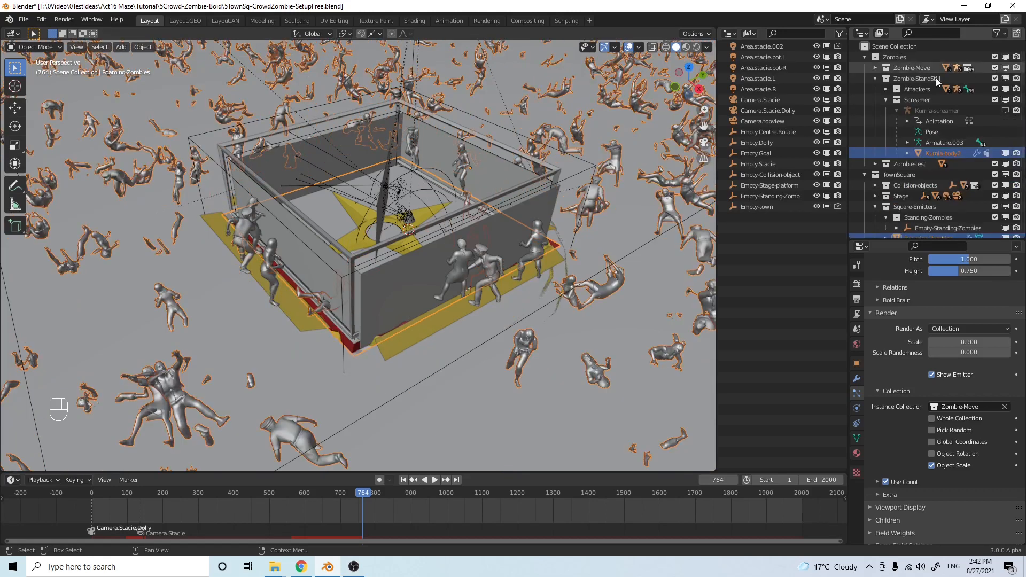
left_click(875, 78)
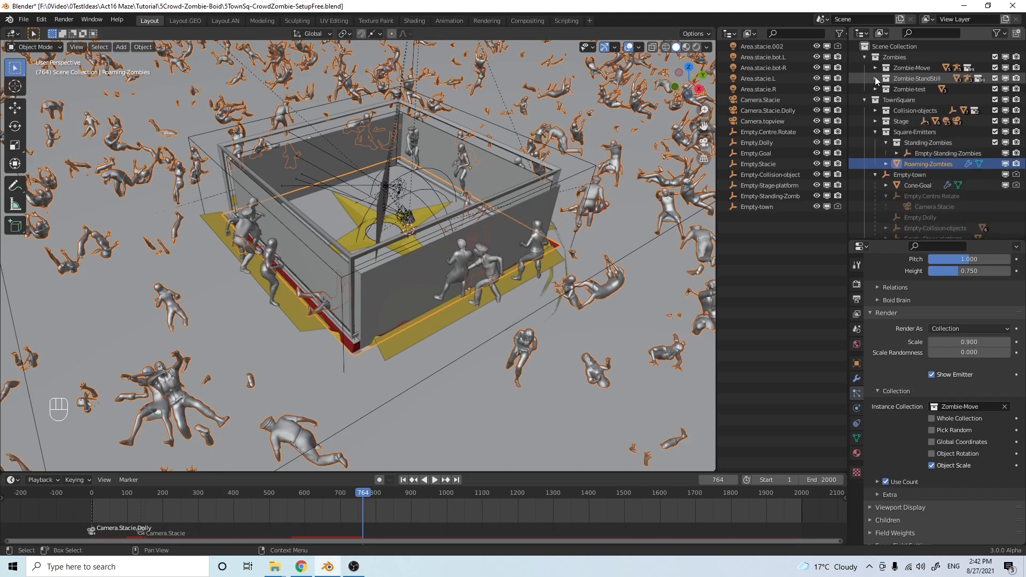
left_click(874, 67)
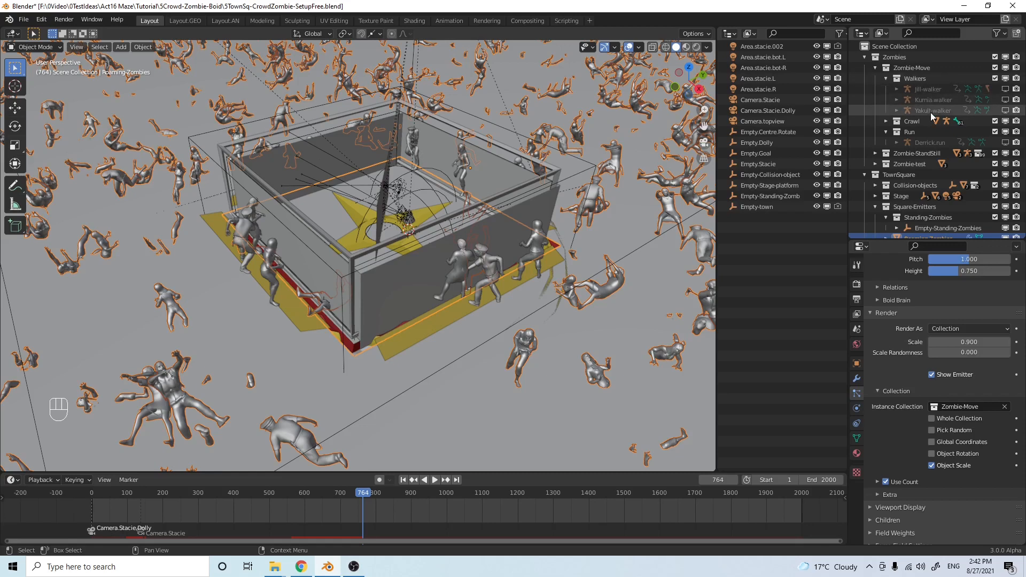
left_click(885, 121)
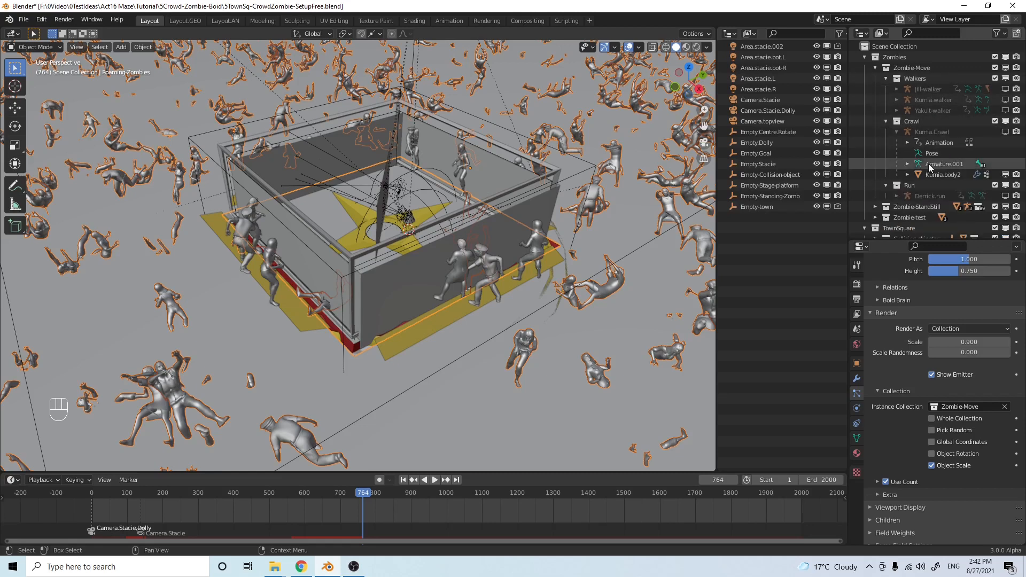
left_click(895, 131)
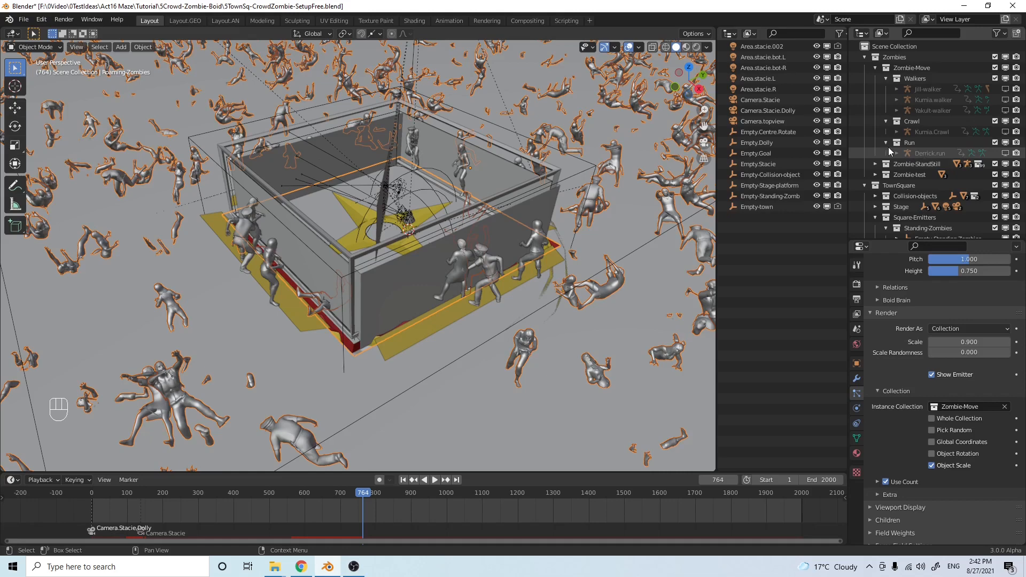
Exclude the TownSquare collection, select Jill-walker and bring the row of source zombie characters into close view
middle_click_drag(507, 268, 541, 281)
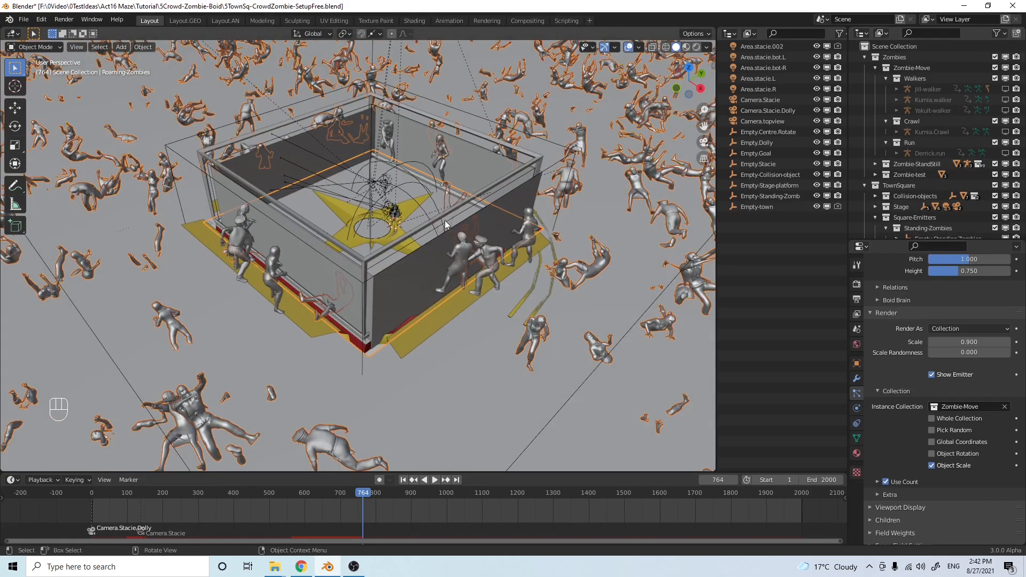
scroll(460, 227, "down", 4)
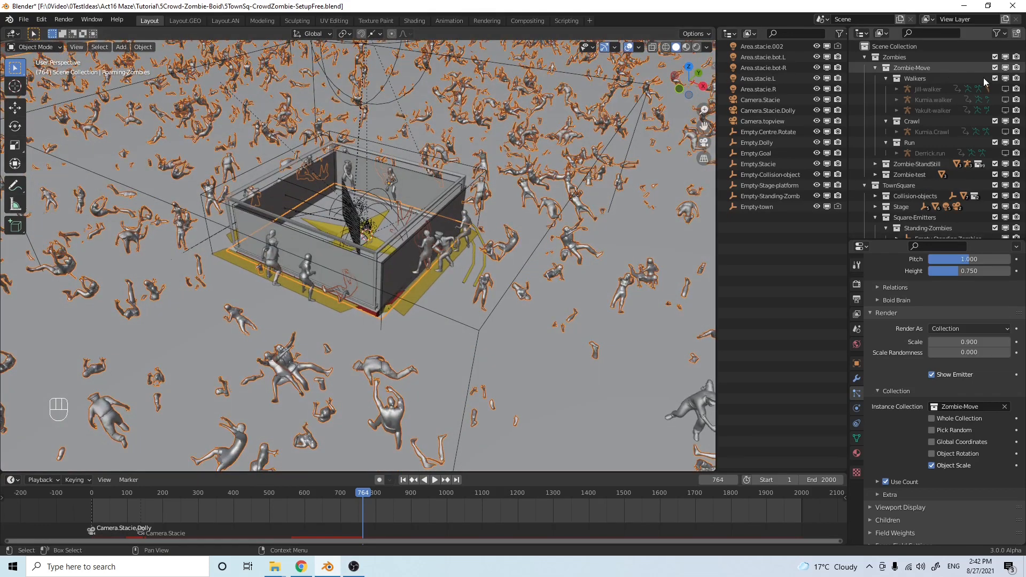
left_click(996, 185)
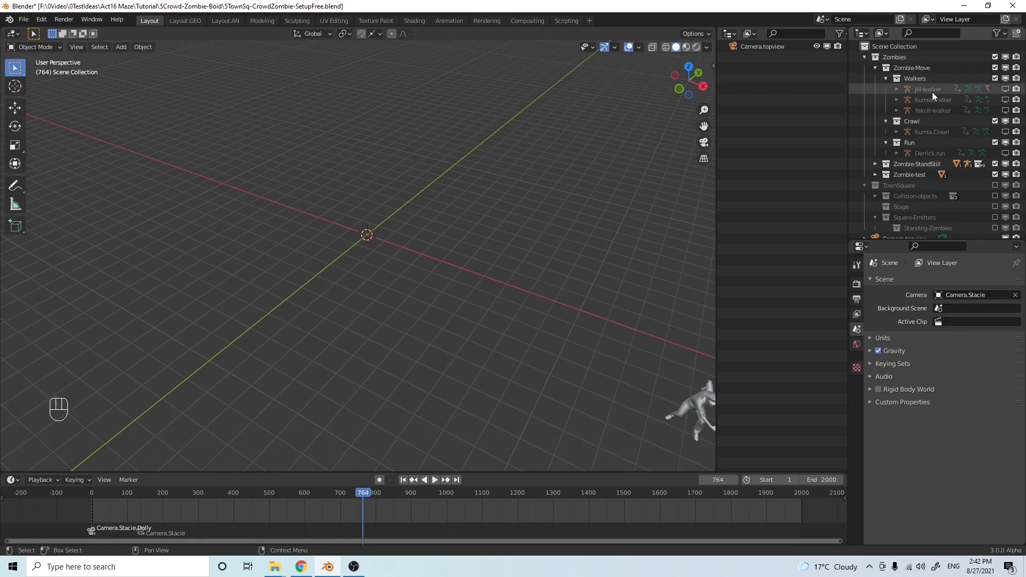
left_click(931, 90)
scroll(531, 287, "down", 2)
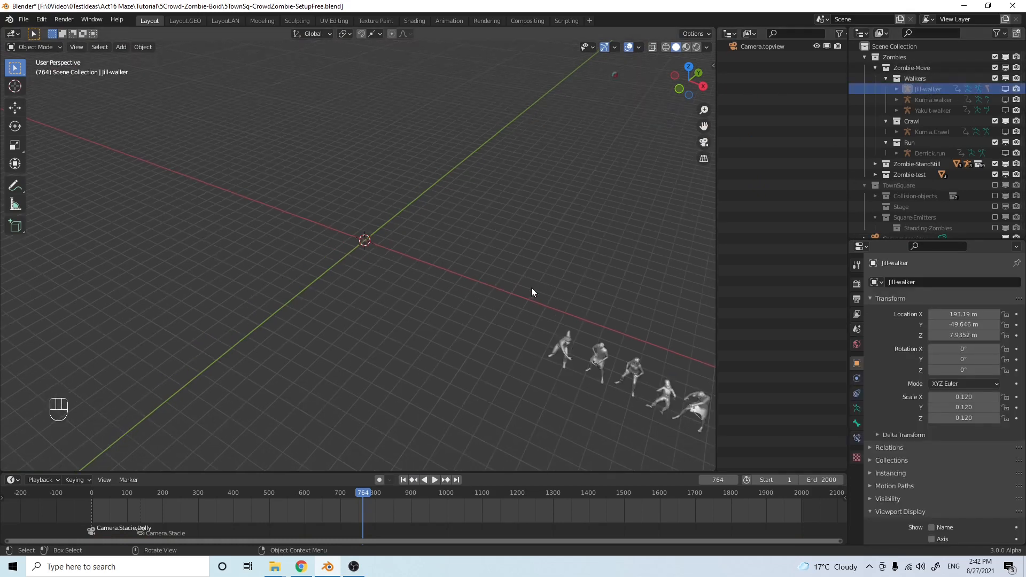
key("KP_Decimal")
middle_click_drag(566, 299, 757, 210)
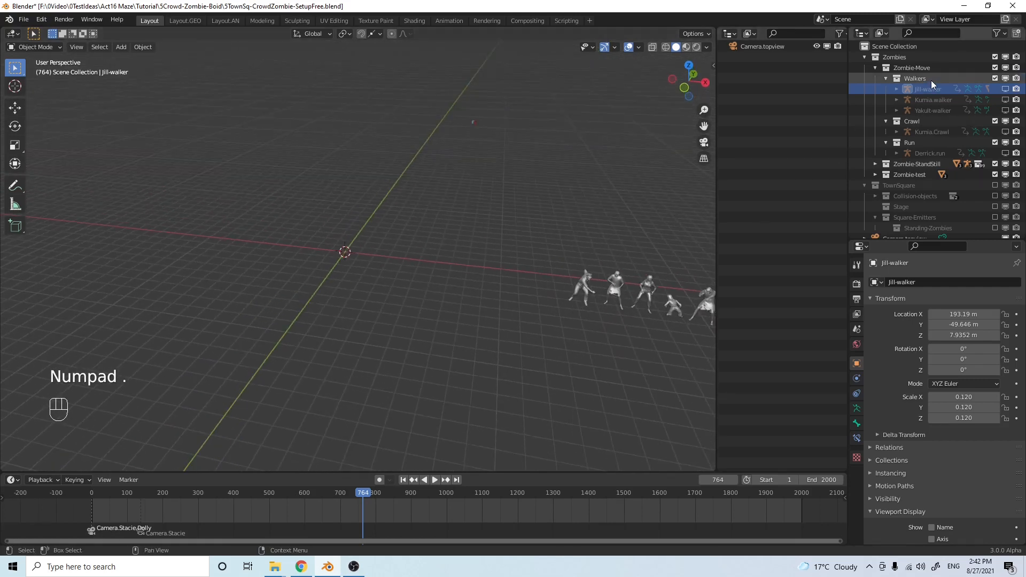
middle_click_drag(633, 236, 449, 271, "shift")
scroll(409, 228, "up", 3)
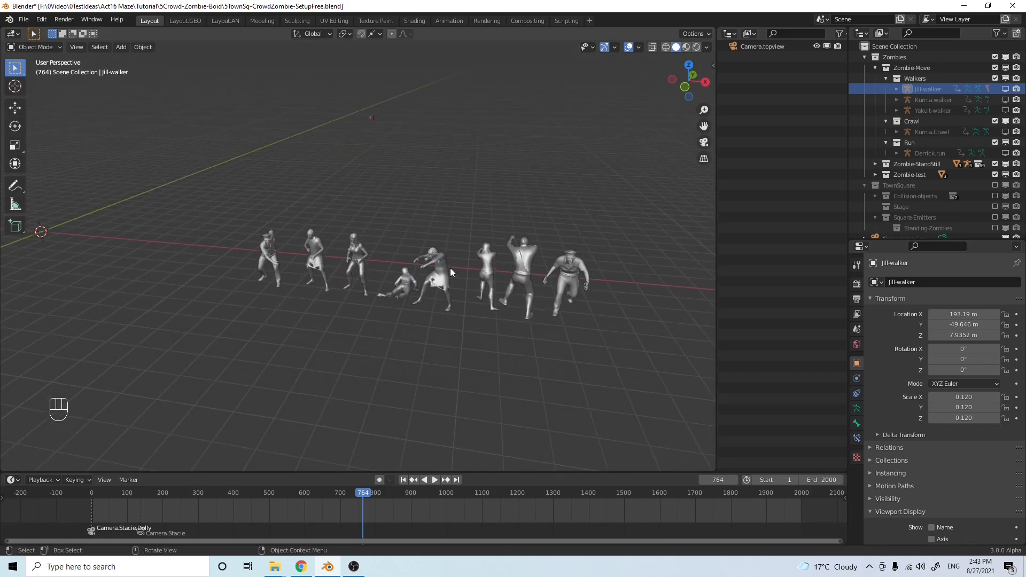
Play and stop the source zombies' animation, and swap the Zombies collection back for TownSquare
left_click(433, 480)
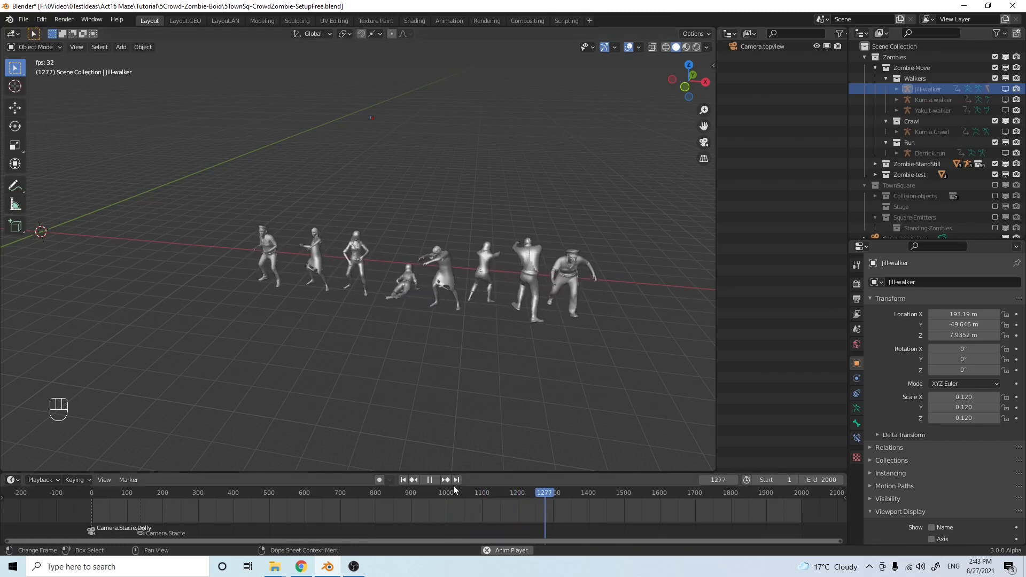
key("space")
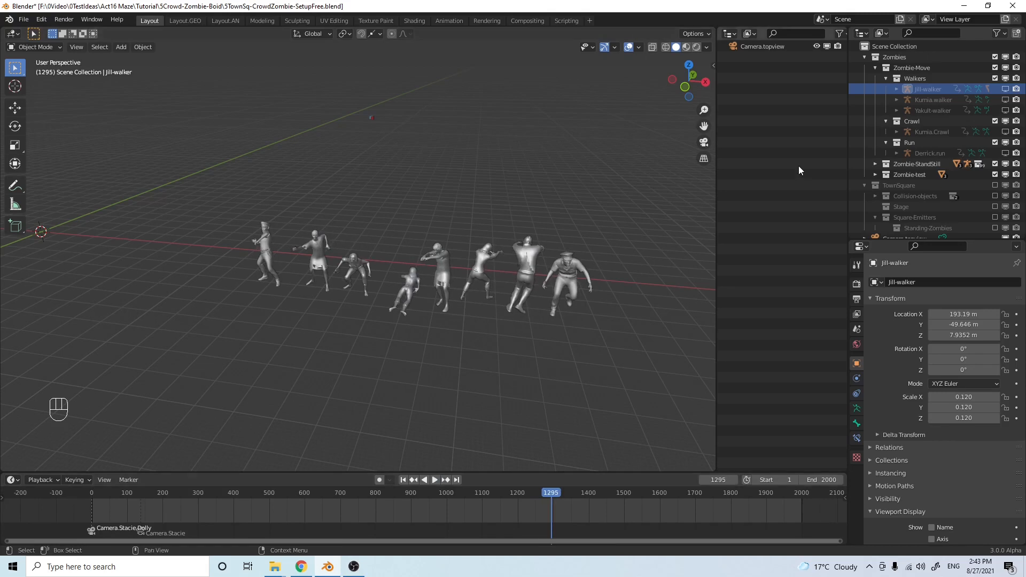
left_click(995, 57)
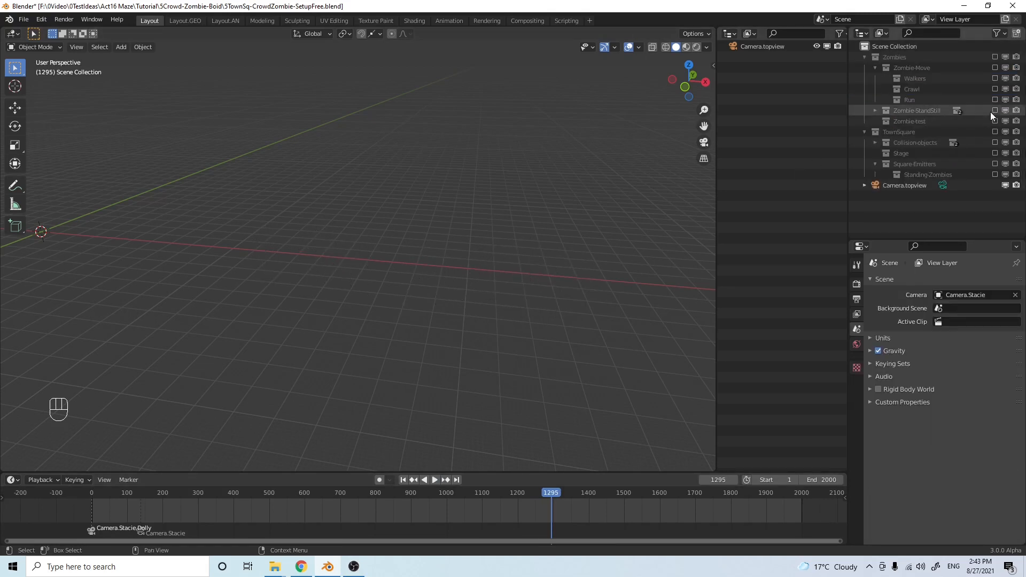
left_click(994, 132)
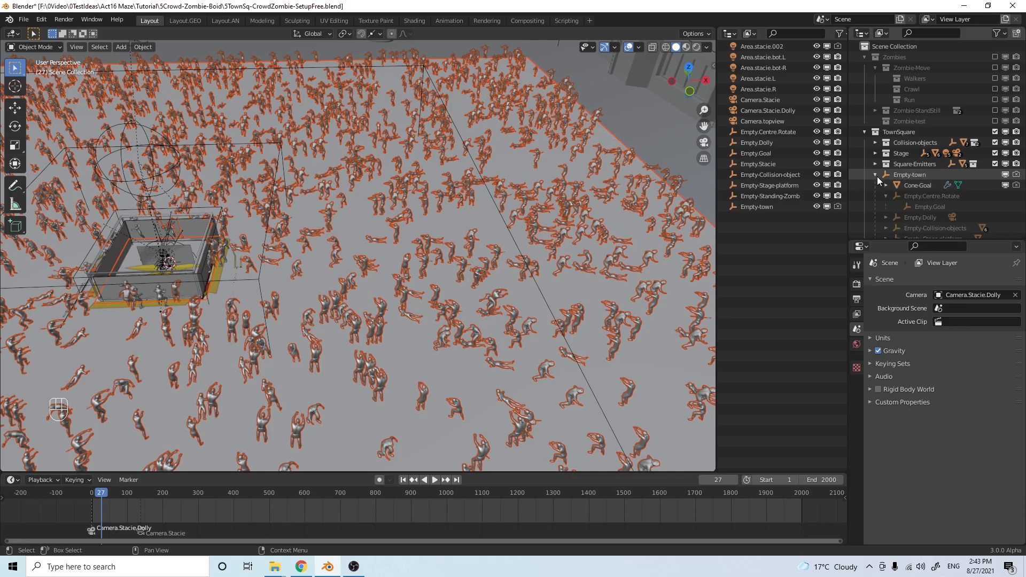
Select the Empty-town parent, try moving the whole town with it, cancel the move and collapse its hierarchy
left_click(908, 175)
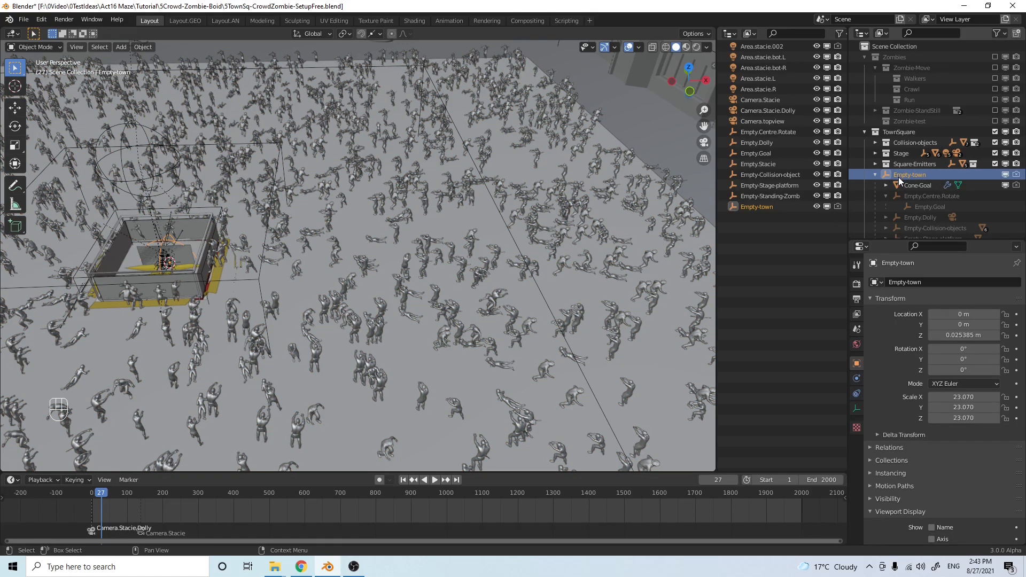
middle_click_drag(419, 254, 431, 225)
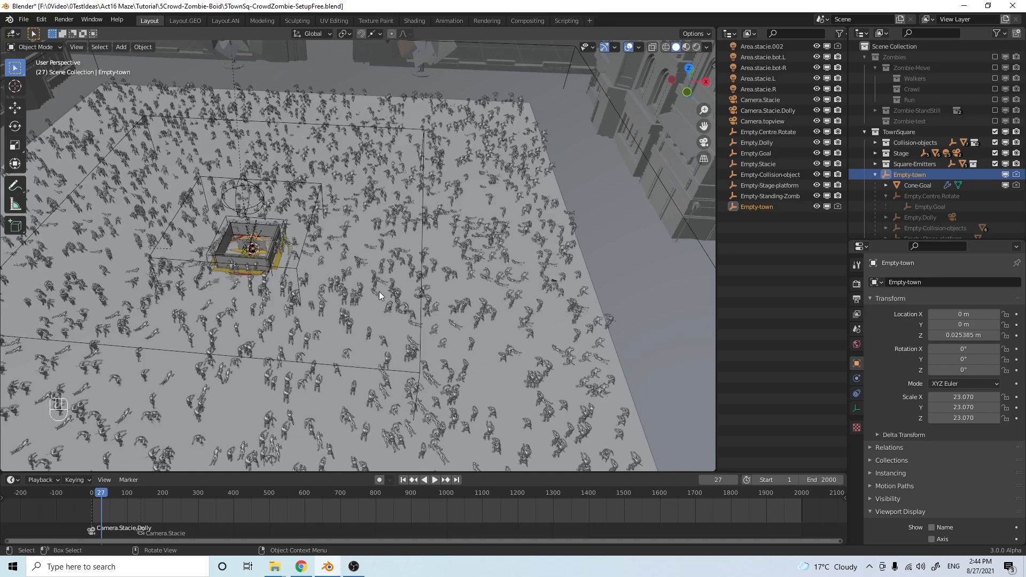
key("g")
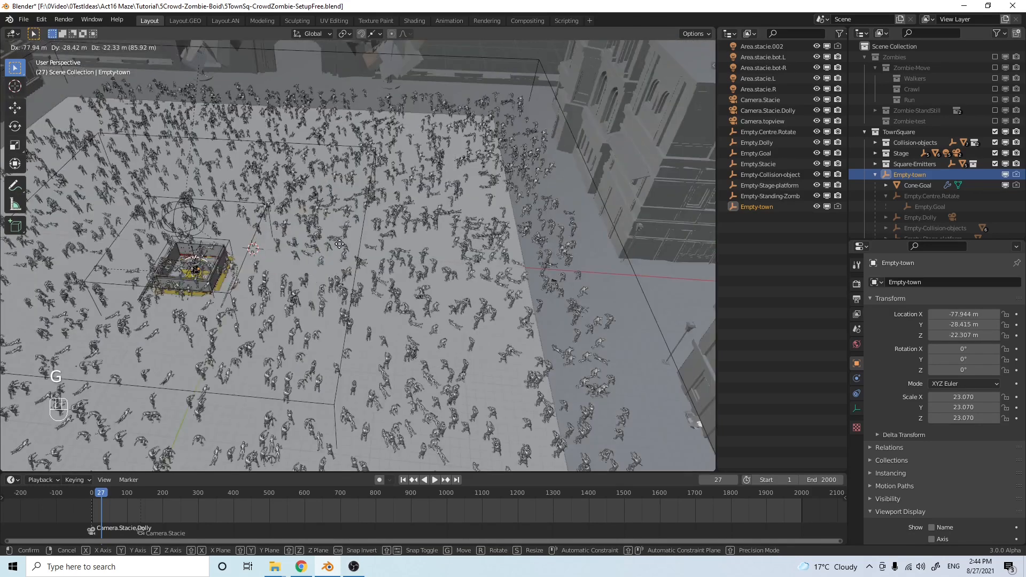
key("Escape")
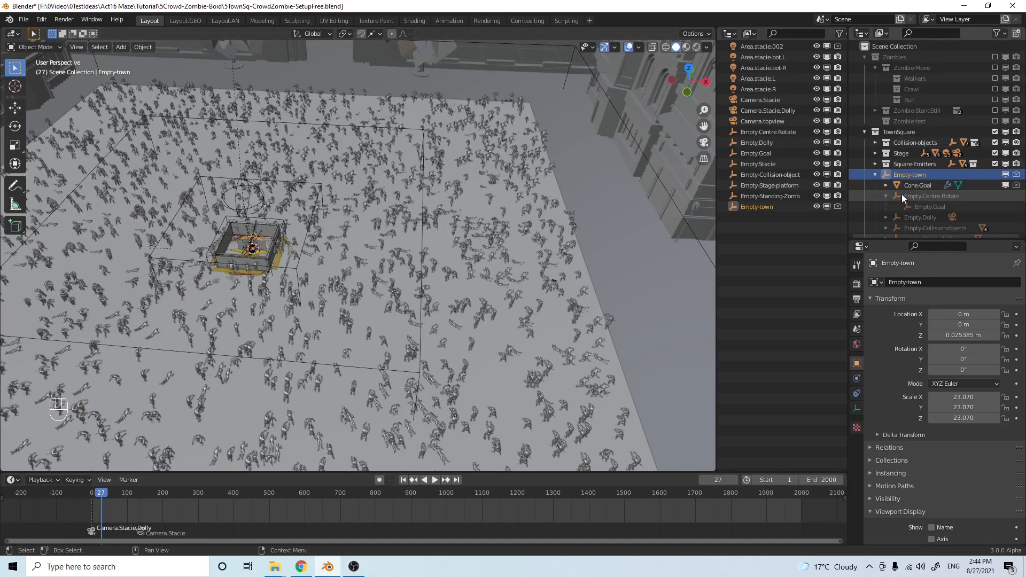
left_click(874, 175)
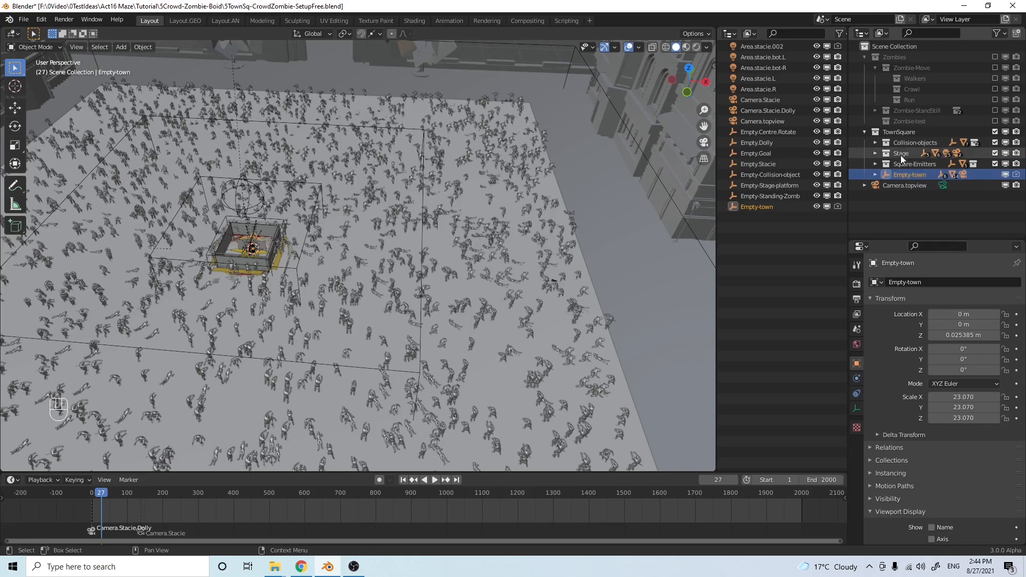
Select Camera.topview and make it the active camera, looking at the scene through it
left_click(899, 186)
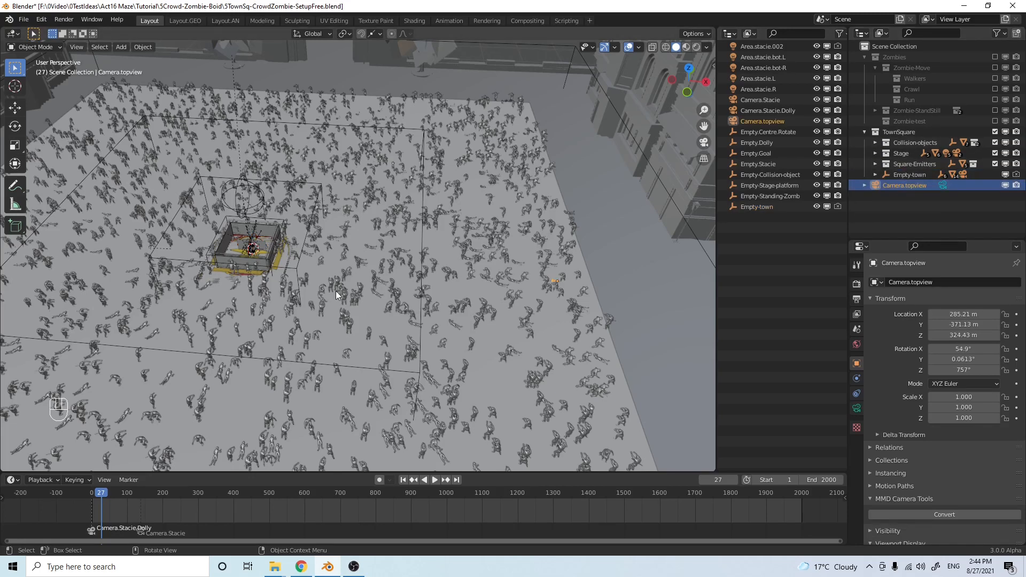
left_click(765, 121)
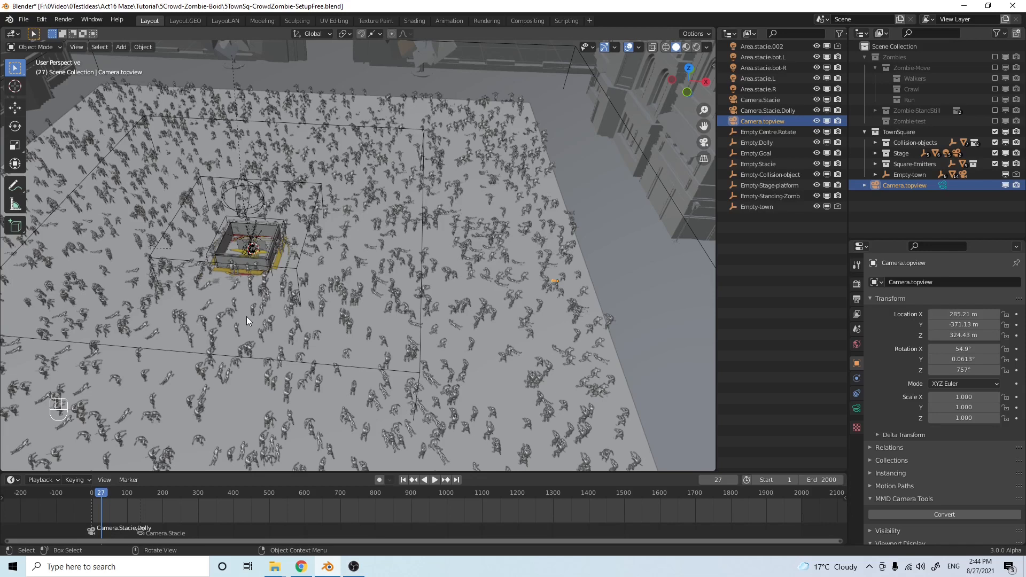
key("ctrl+KP_0")
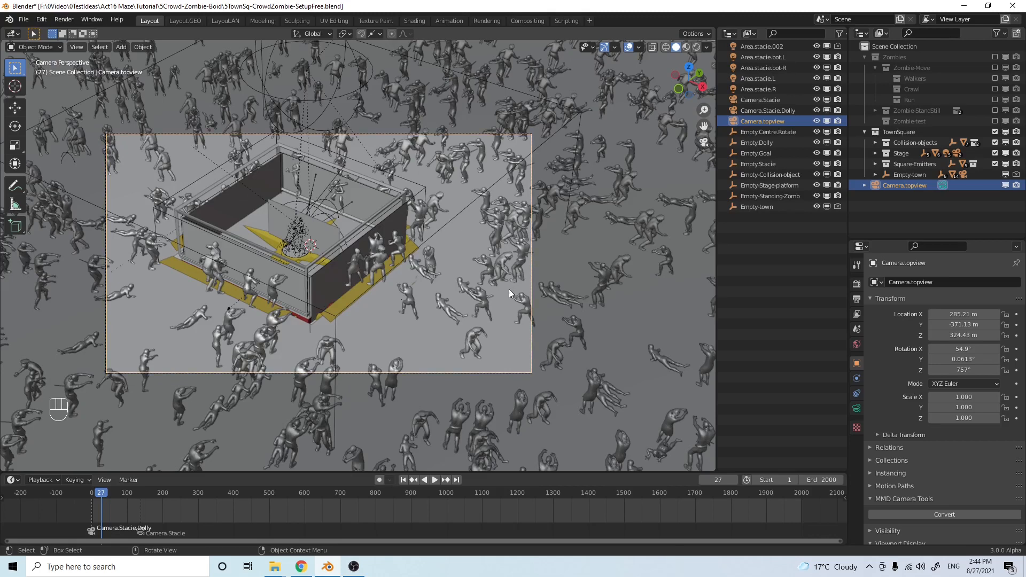
Leave the camera view and show the stage and crowd in Material Preview shading
middle_click_drag(543, 273, 458, 227)
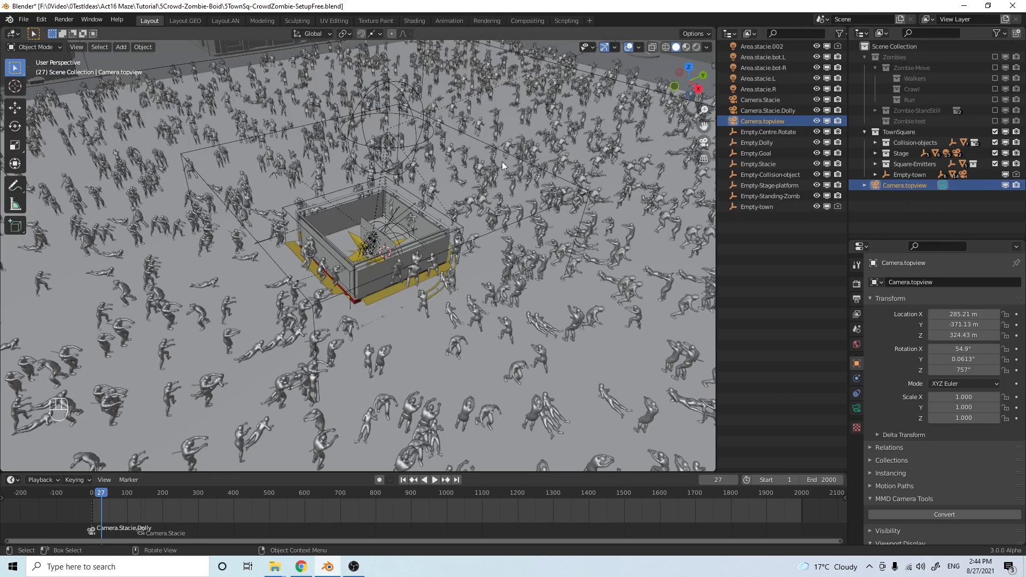
middle_click_drag(478, 192, 540, 243)
middle_click_drag(435, 255, 473, 232)
middle_click_drag(459, 187, 456, 182)
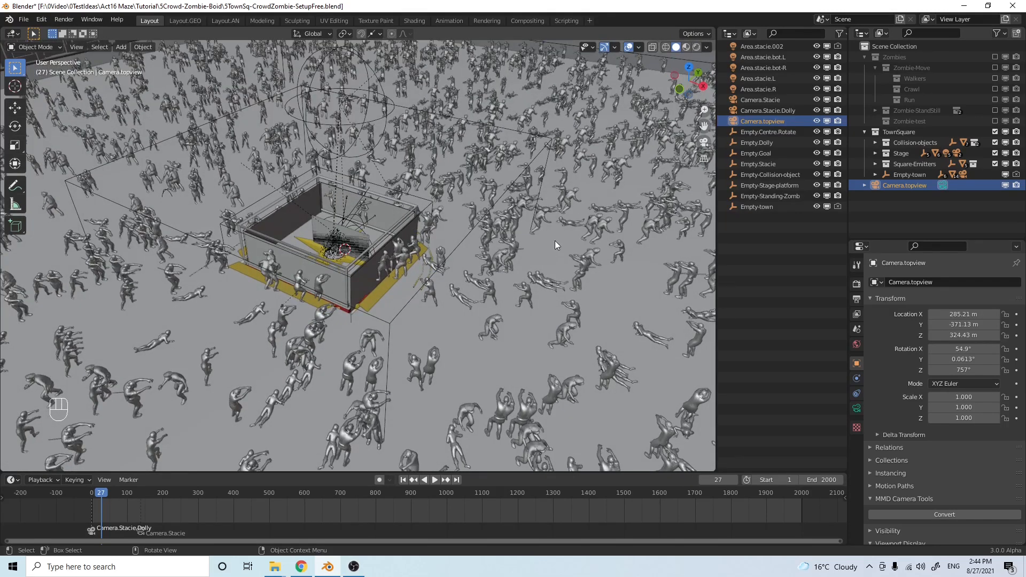
left_click(687, 48)
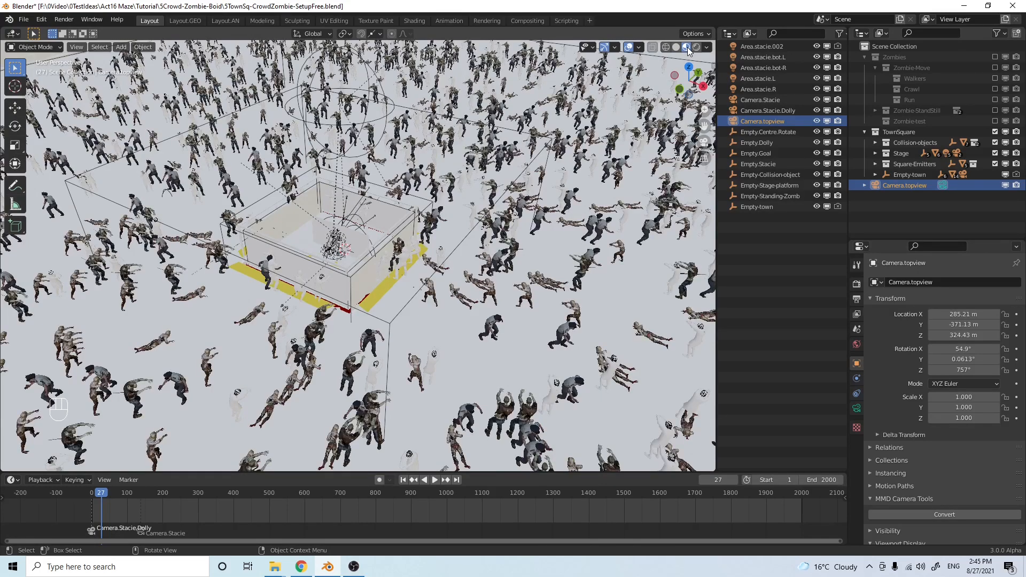
Show the stage, crowd and surrounding town buildings in Rendered viewport shading
middle_click_drag(490, 276, 454, 276)
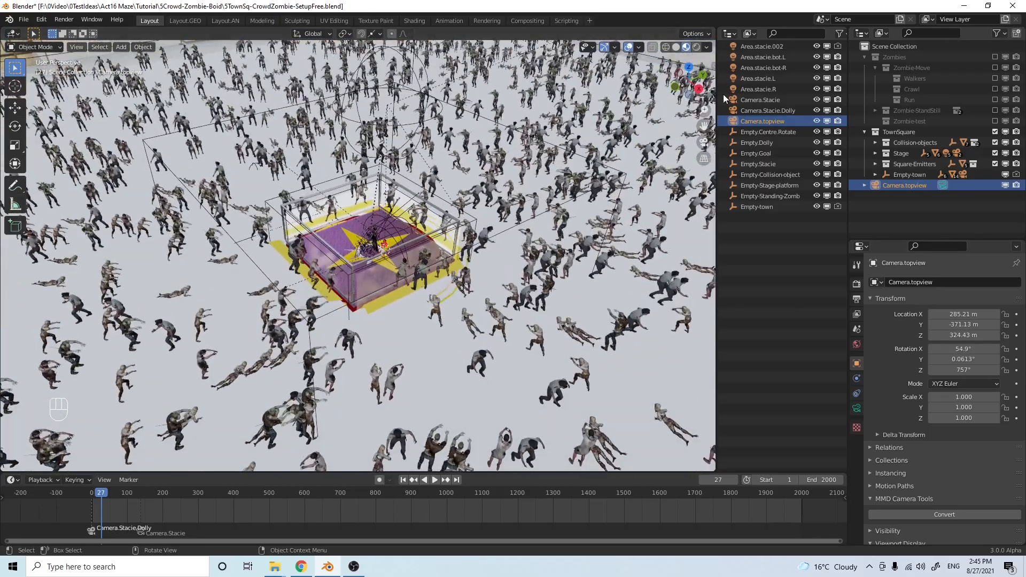
left_click(697, 48)
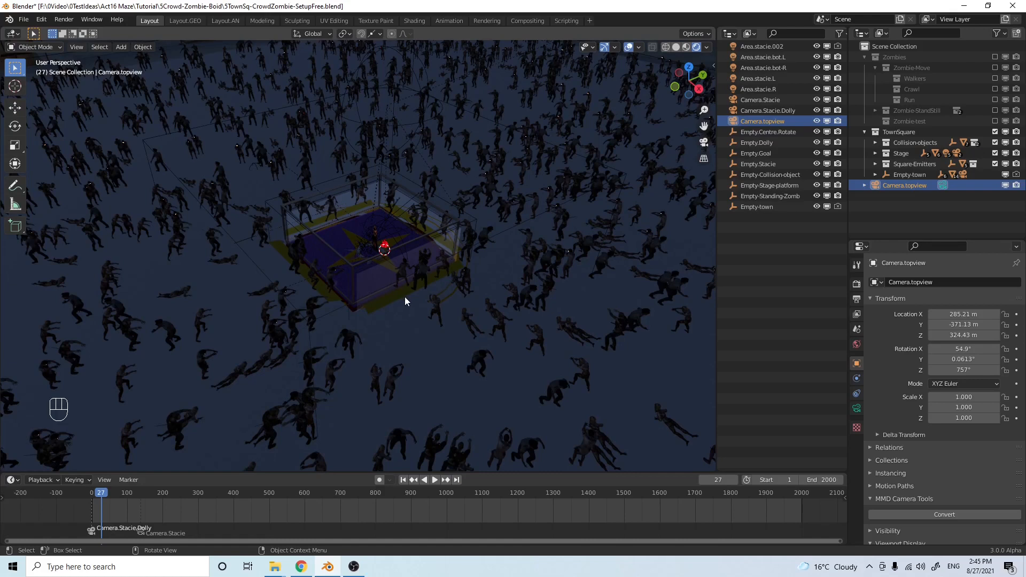
middle_click_drag(417, 295, 440, 284)
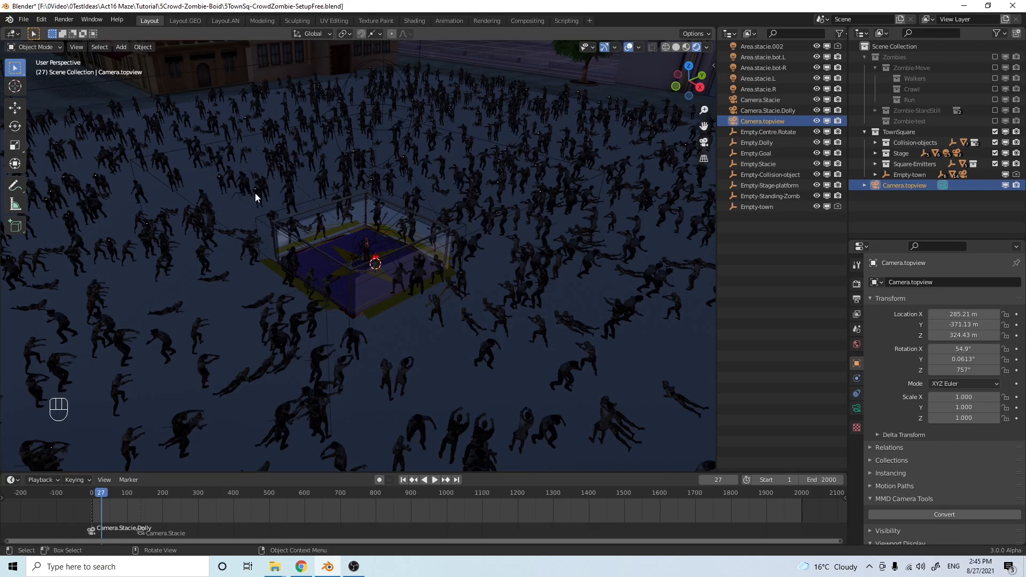
mouse_move(188, 140)
middle_mouse_down()
mouse_move(174, 171)
mouse_move(126, 165)
mouse_move(127, 155)
mouse_move(192, 158)
middle_mouse_up()
middle_click_drag(261, 192, 303, 198)
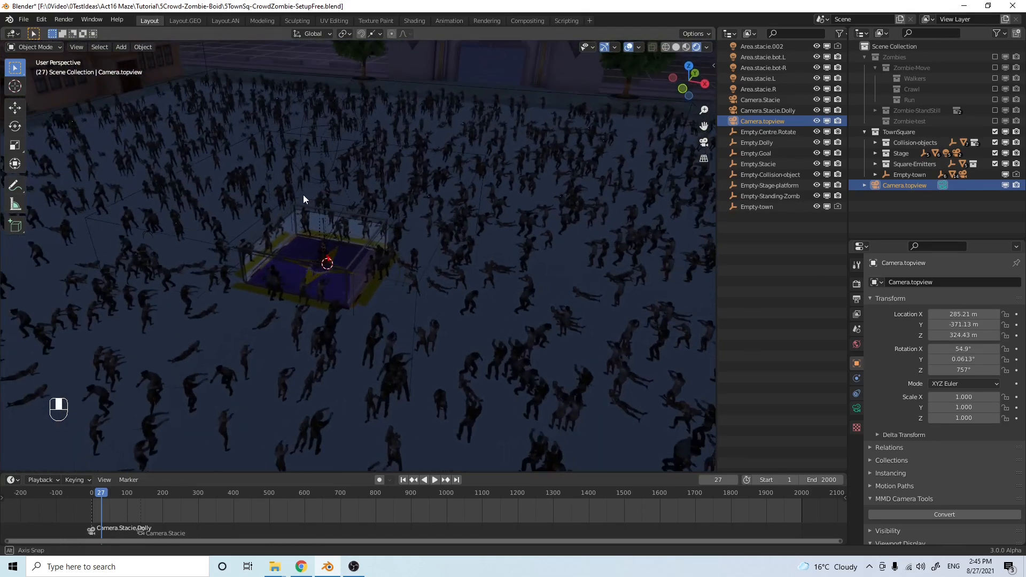
Collapse the TownSquare collection's hierarchy and look over the rendered square with its crowd and buildings
left_click(864, 132)
middle_click_drag(415, 212, 406, 245)
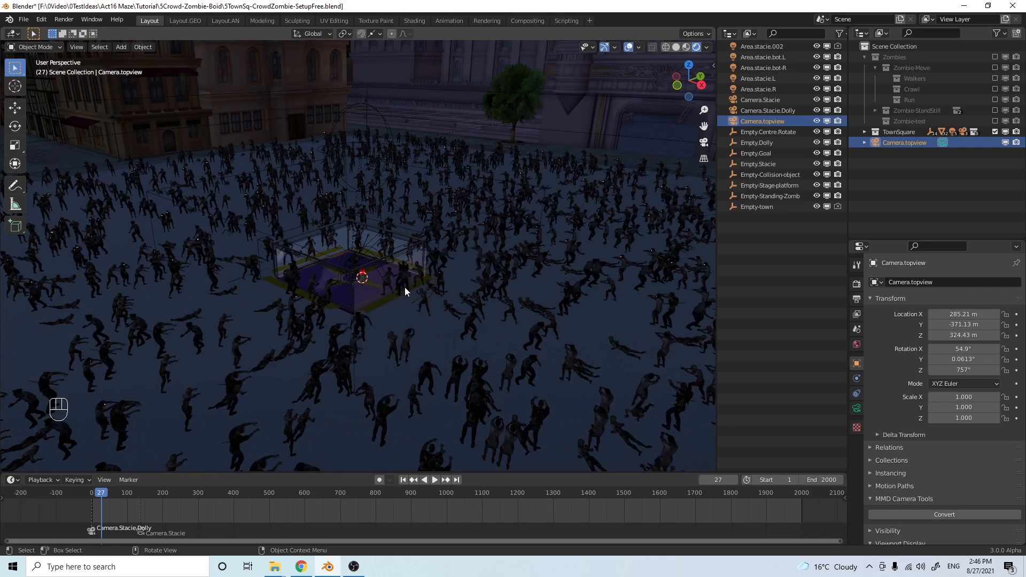
middle_click_drag(434, 290, 446, 291)
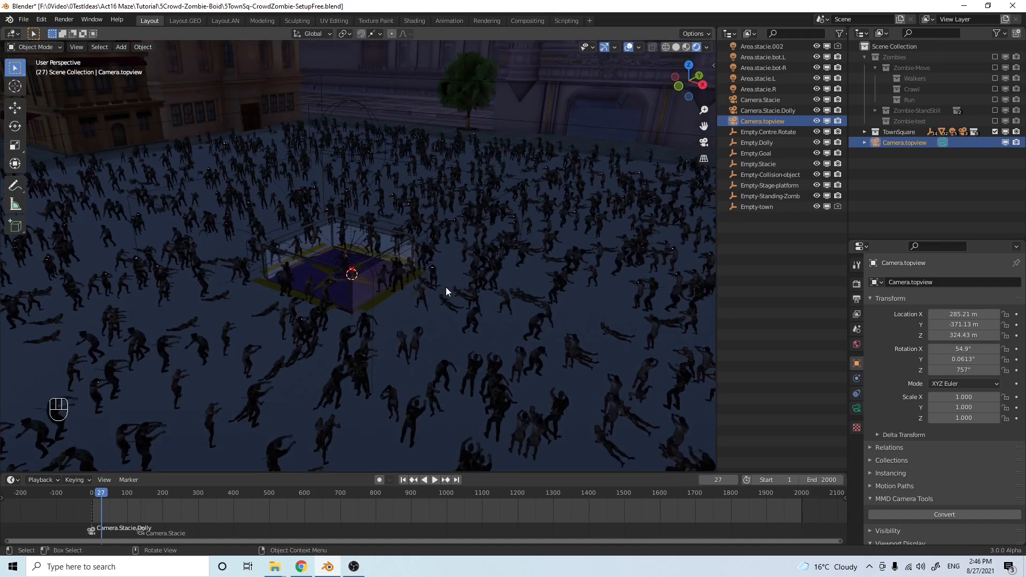